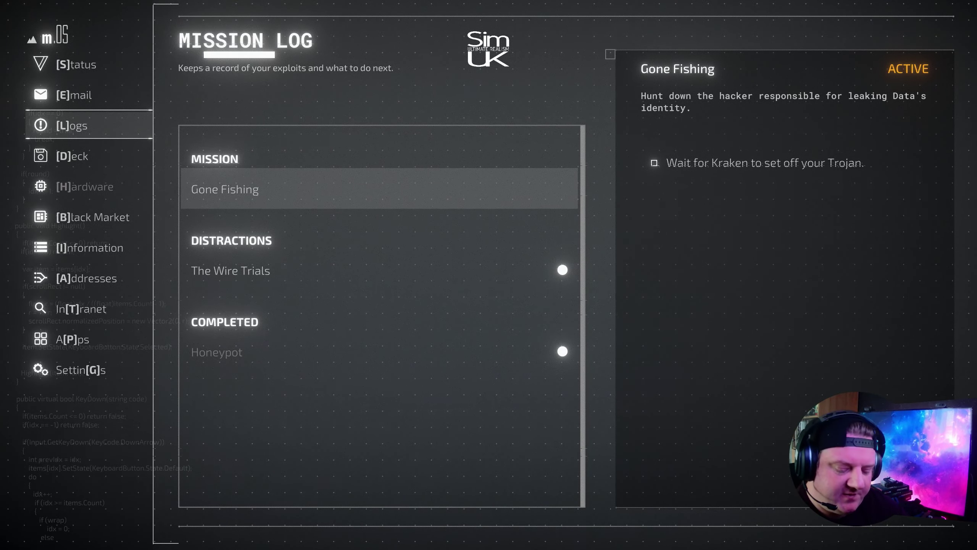
- Browse the Black Market challenges, then check program details such as Spoon's 150-credit price
key(b)
key(Right)
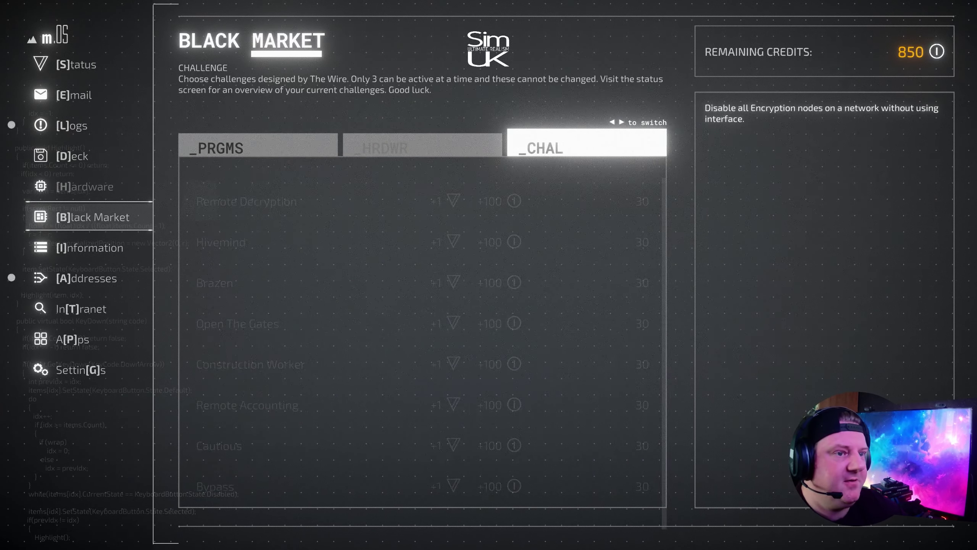
key(Down)
key(Down)
key(Down)
key(Down)
key(Down)
key(Down)
key(Down)
key(Down)
key(Down)
key(Down)
key(Down)
key(Down)
key(Down)
key(Down)
key(Down)
key(Down)
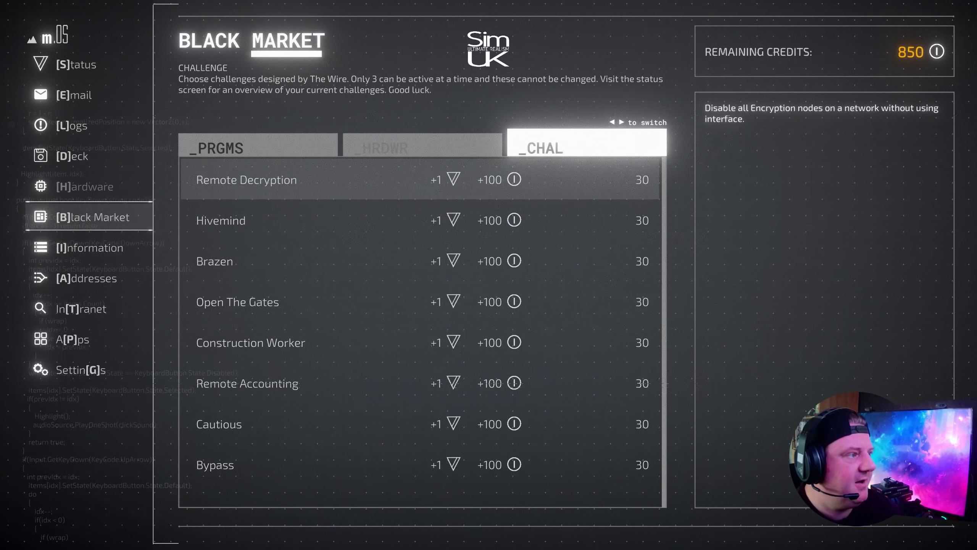
key(Down)
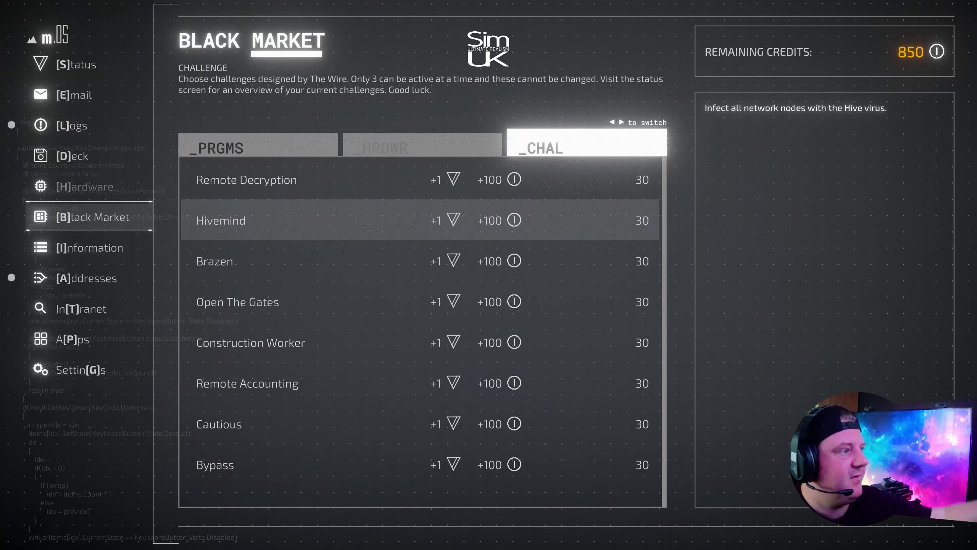
key(Down)
key(Down)
key(Down)
key(Down)
key(Down)
key(Down)
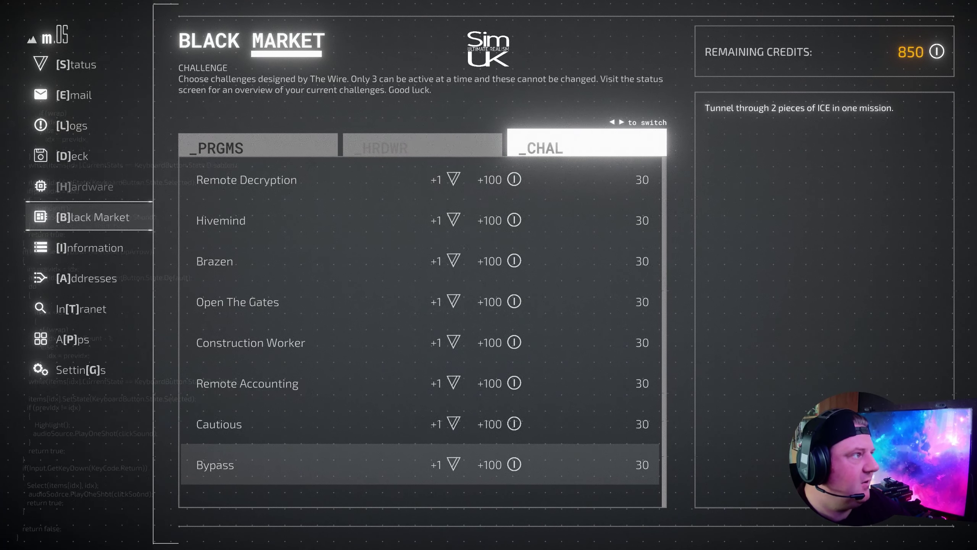
key(Up)
key(Up)
key(Up)
key(Up)
key(Up)
key(Up)
key(Up)
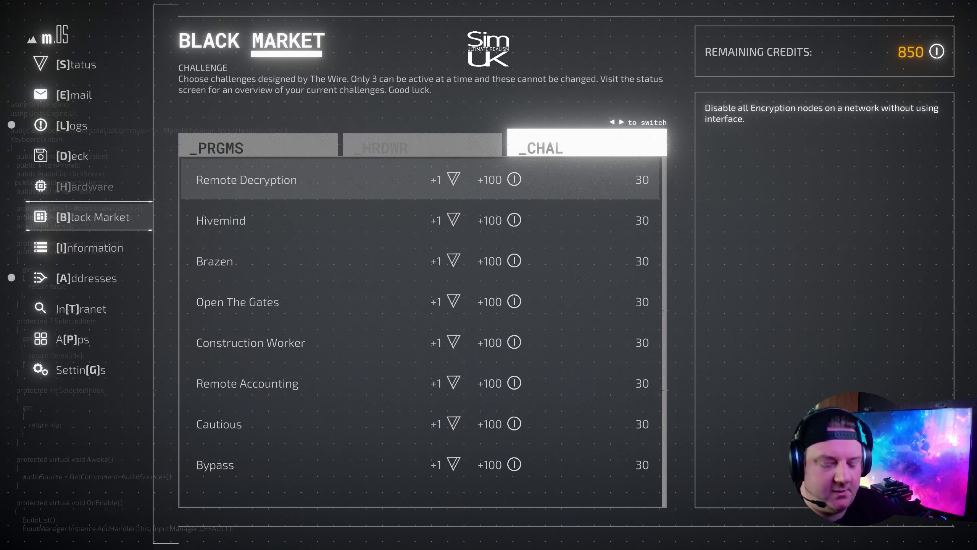
key(Left)
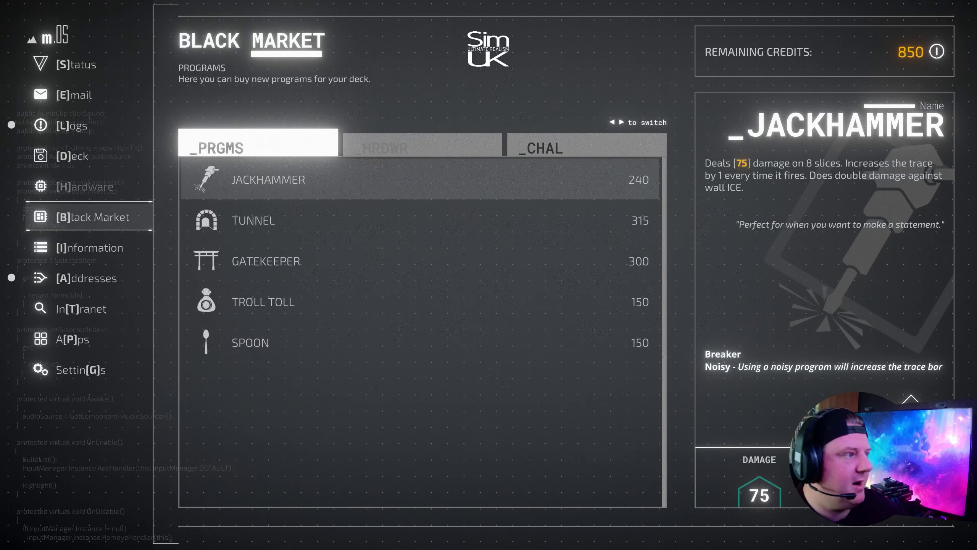
key(Down)
key(Down)
key(Down)
key(Down)
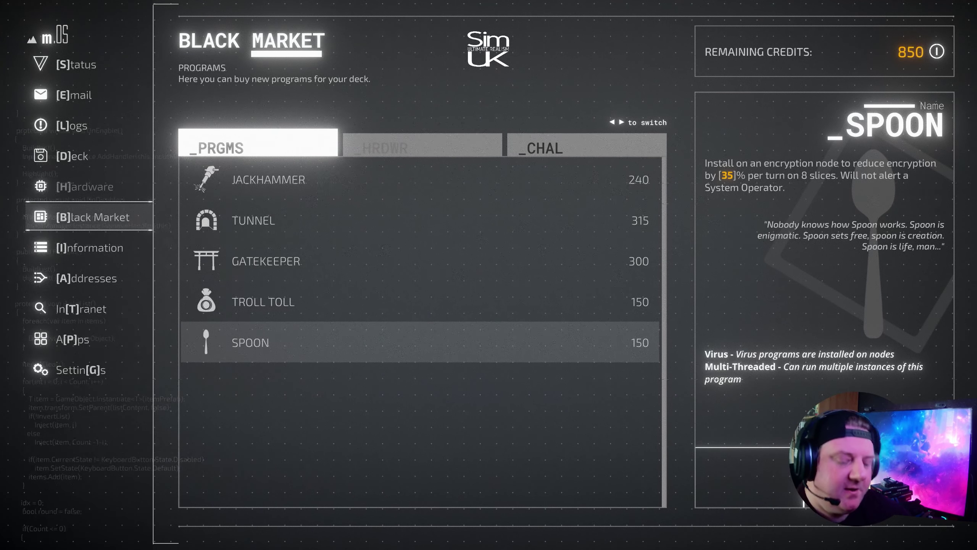
- Buy Spoon for 150 credits, leaving 700, and return to the programs list
key(Return)
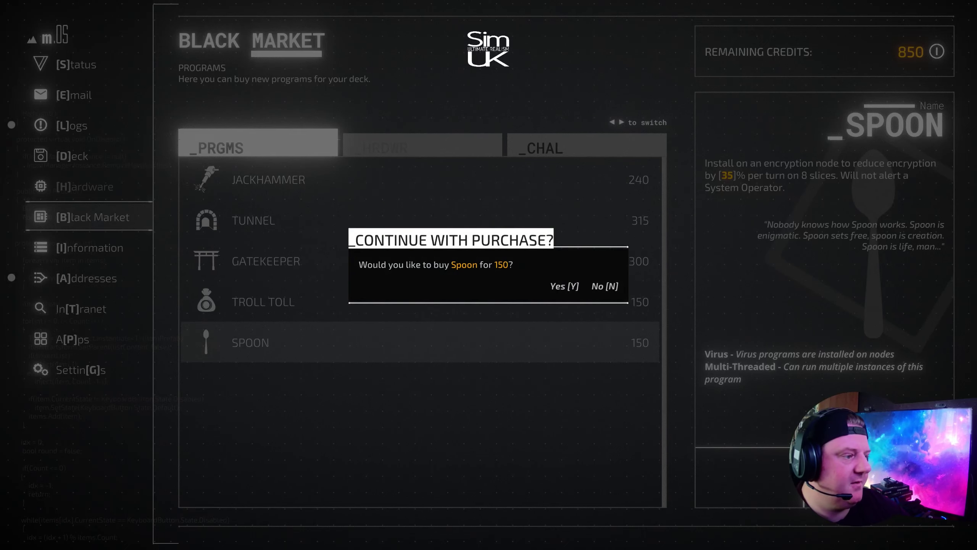
key(y)
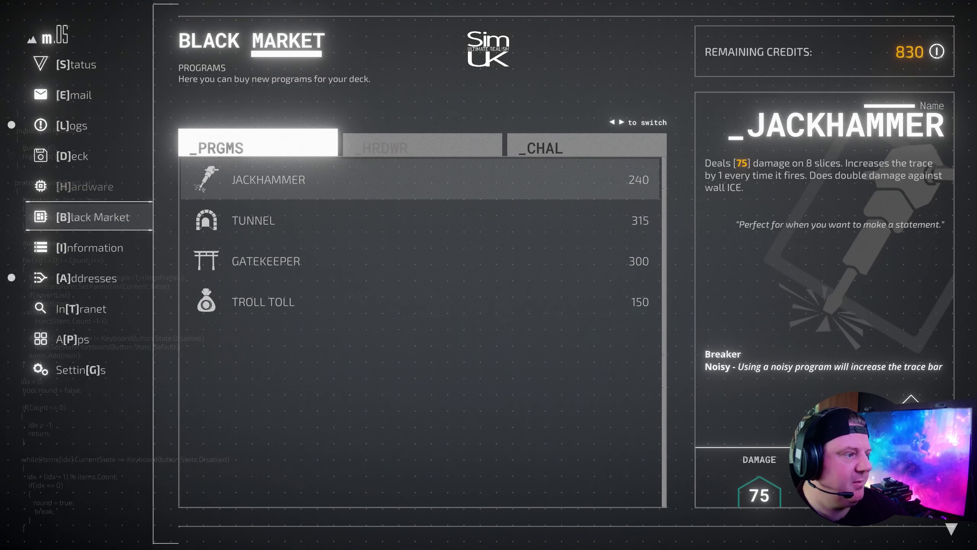
key(Right)
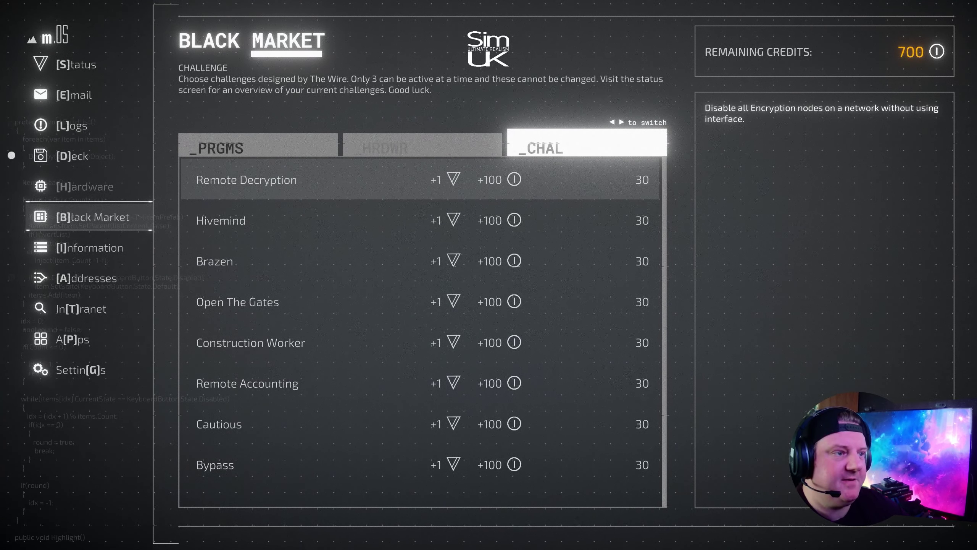
key(Left)
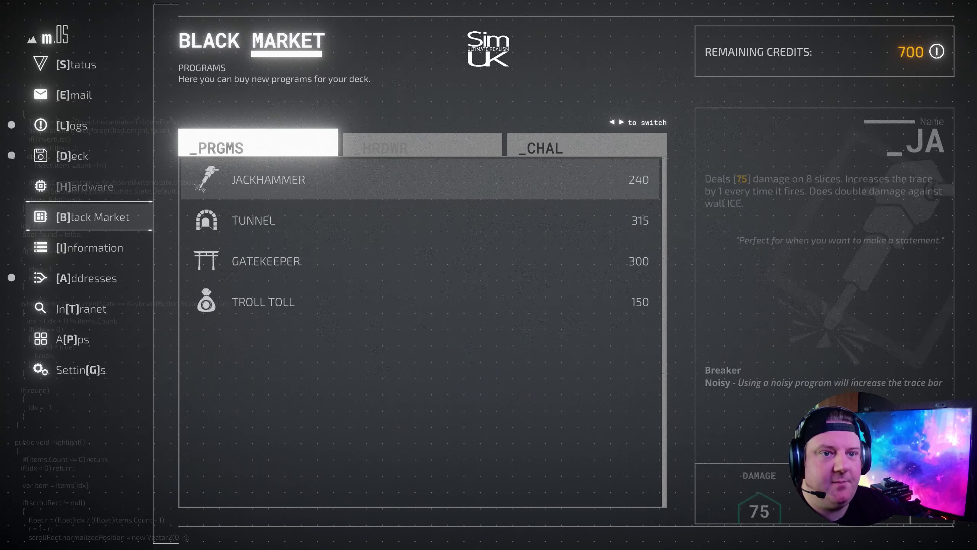
key(Up)
- Swap Trojan out of deck slot 5 for Spoon, then reopen the Black Market challenges
key(d)
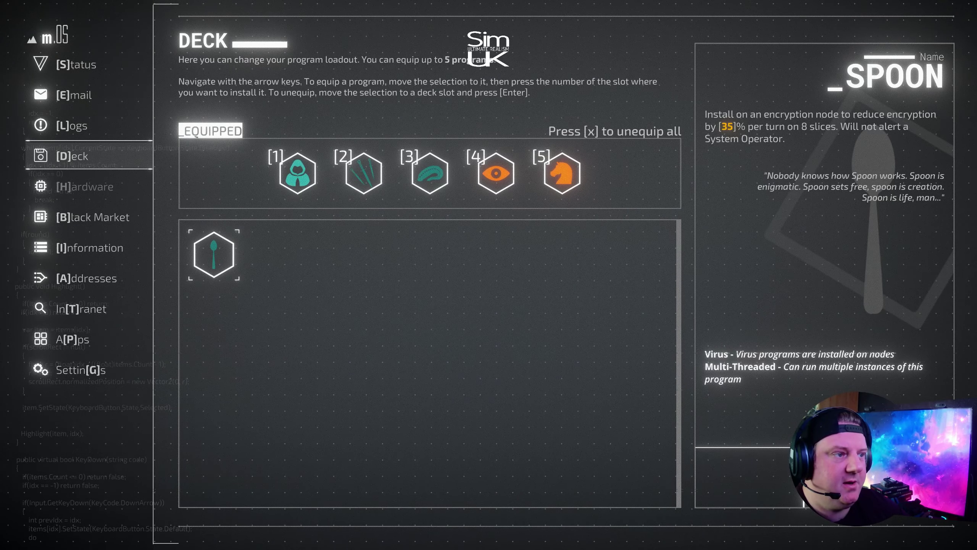
key(Up)
key(Right)
key(Right)
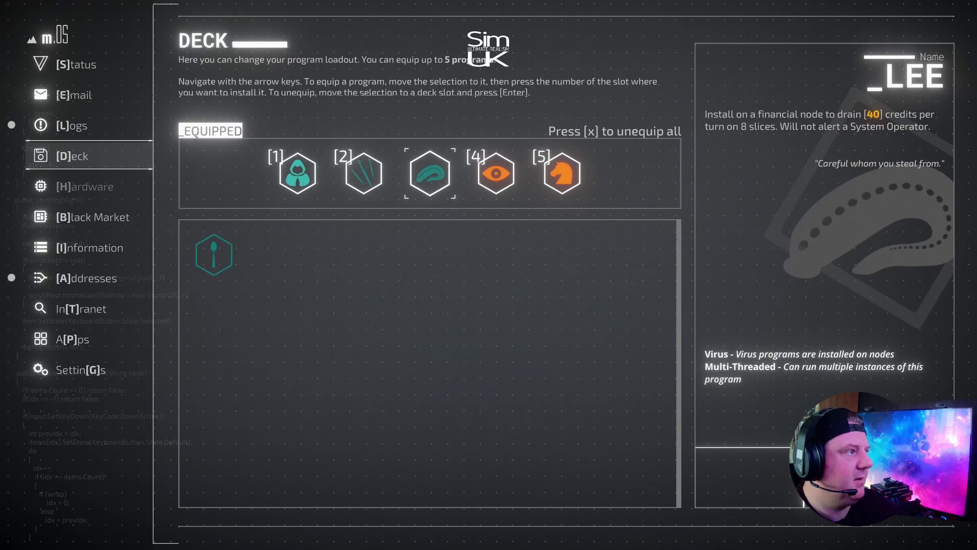
key(Right)
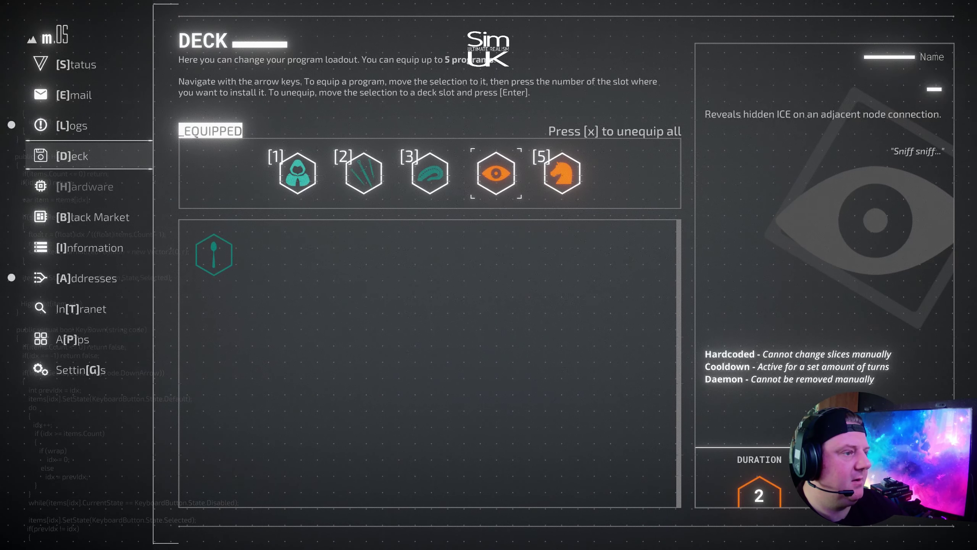
key(Right)
key(Return)
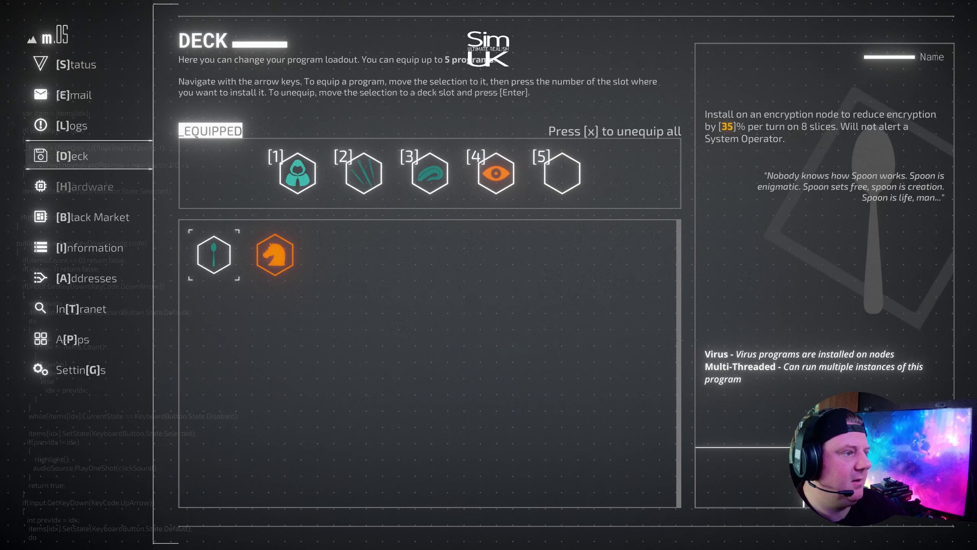
key(5)
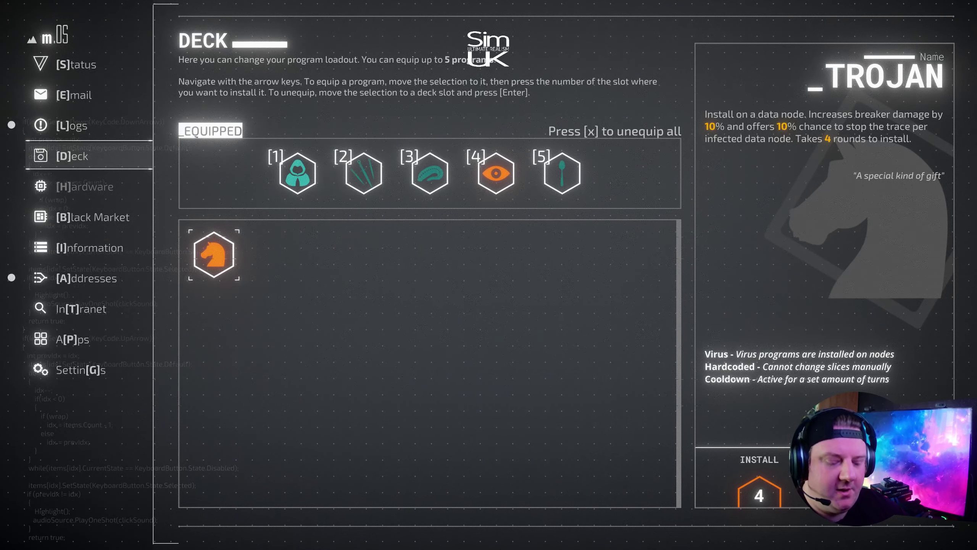
key(b)
key(Right)
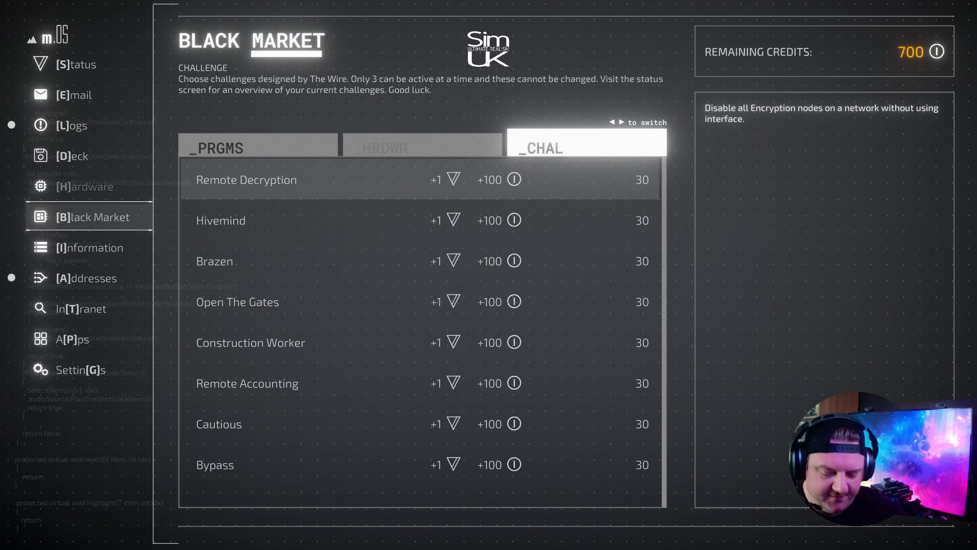
- Accept Remote Decryption, leaving 670 credits, and browse the mission addresses to Encryption II
key(Return)
key(y)
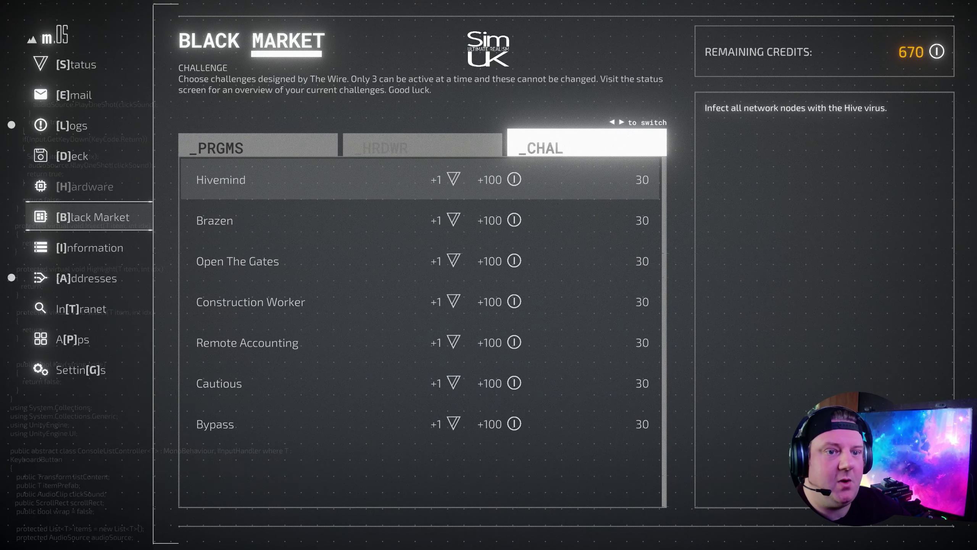
key(a)
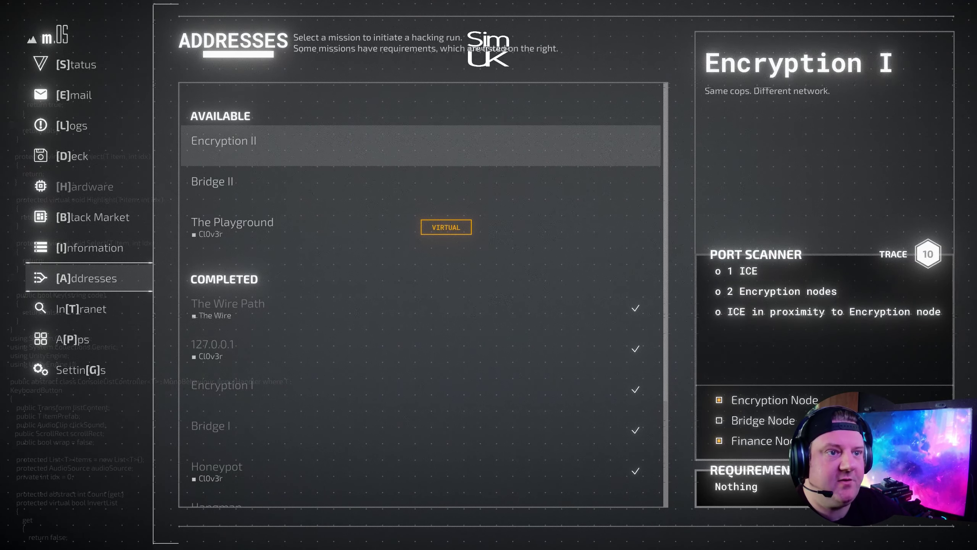
key(Down)
key(Down)
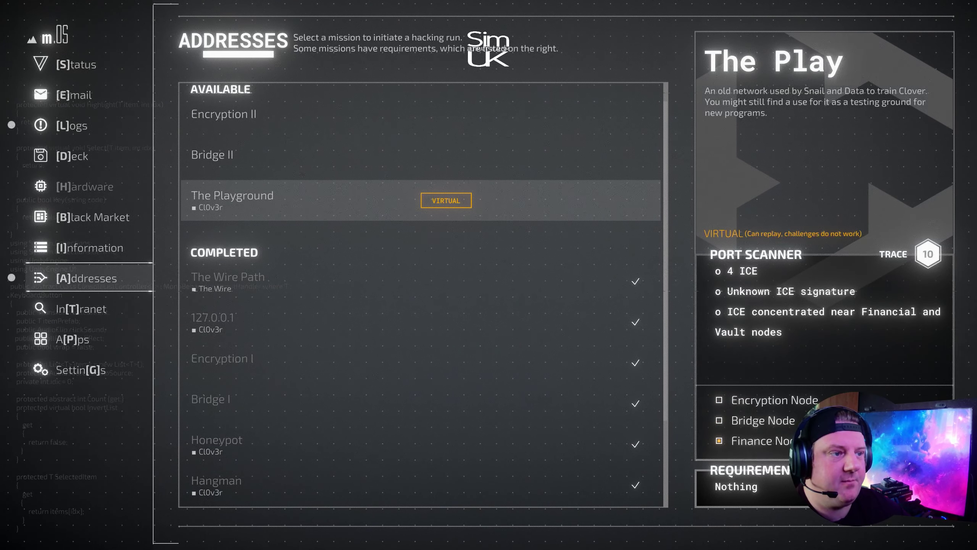
key(Down)
key(Down)
key(Down)
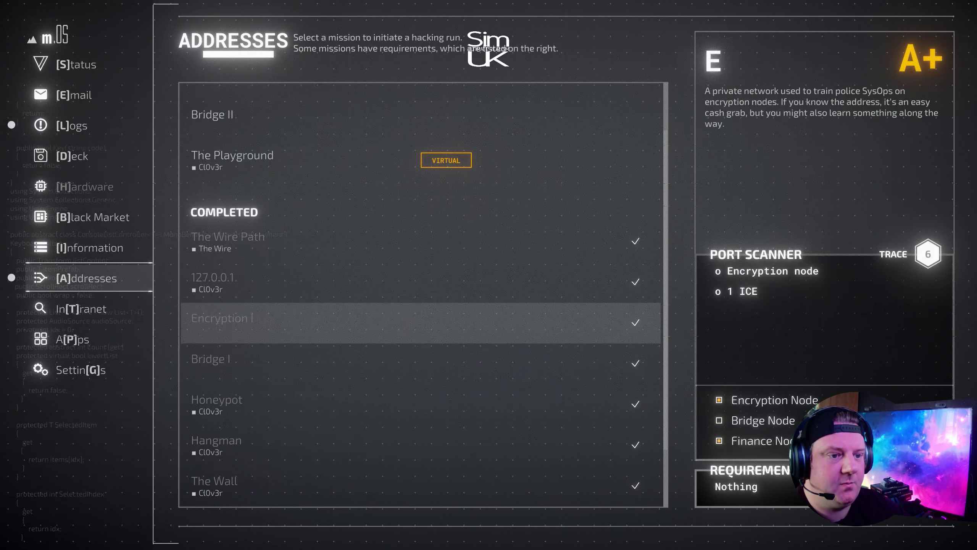
key(Down)
key(Down)
key(Down)
key(Down)
key(Down)
key(Down)
key(Up)
key(Up)
key(Up)
key(Up)
key(Up)
key(Up)
key(Up)
key(Up)
key(Up)
key(Up)
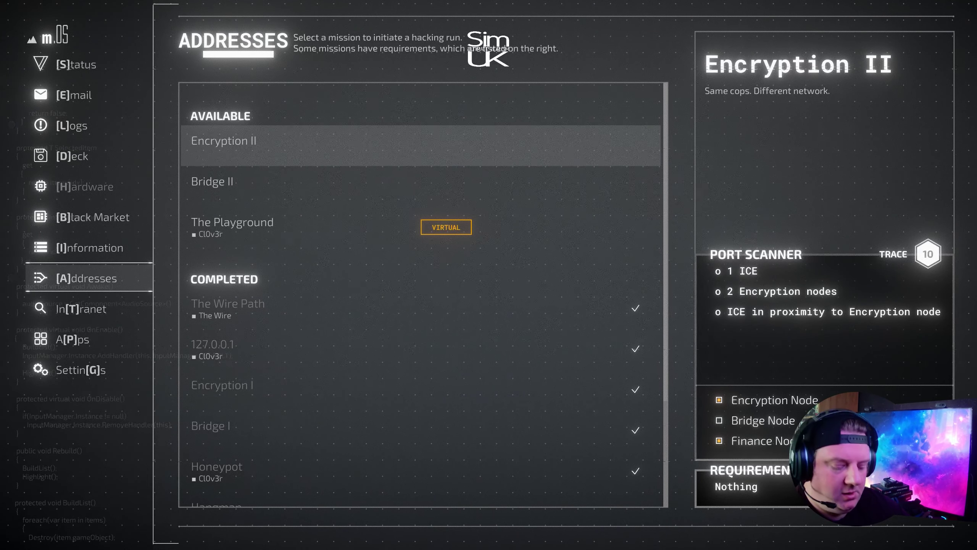
- Review the Gone Fishing and The Wire Trials objectives in the mission log
key(l)
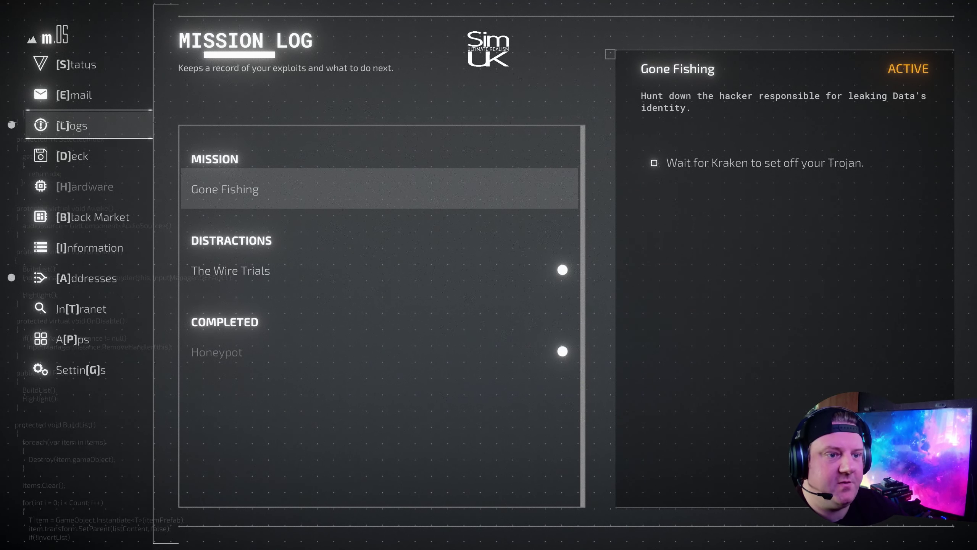
key(Down)
key(Up)
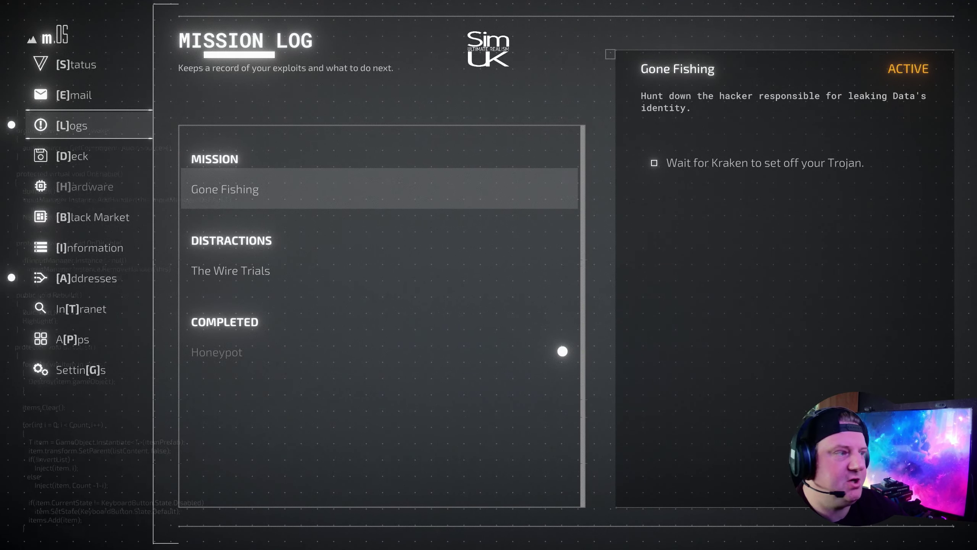
key(Down)
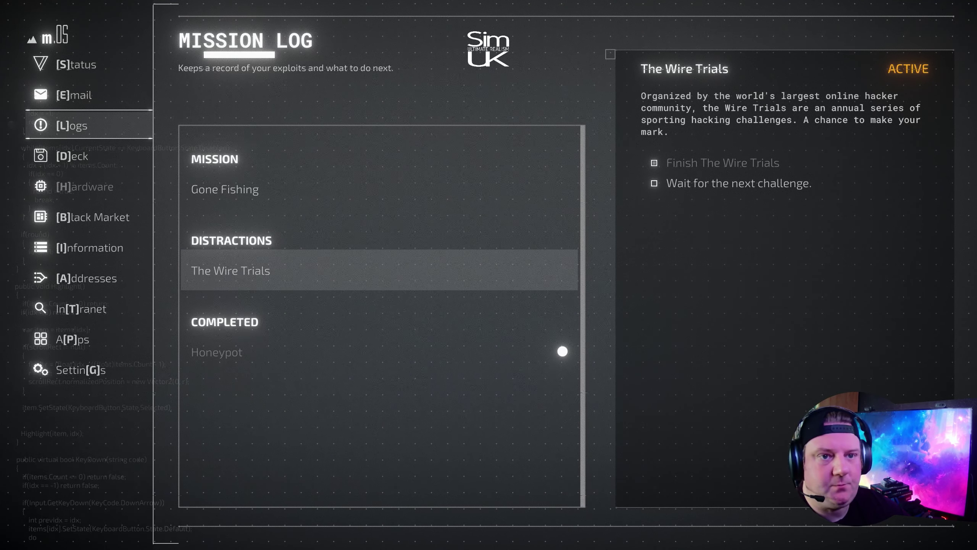
- Look over the remaining Black Market challenges, such as Brazen, then bring up the Status page
key(a)
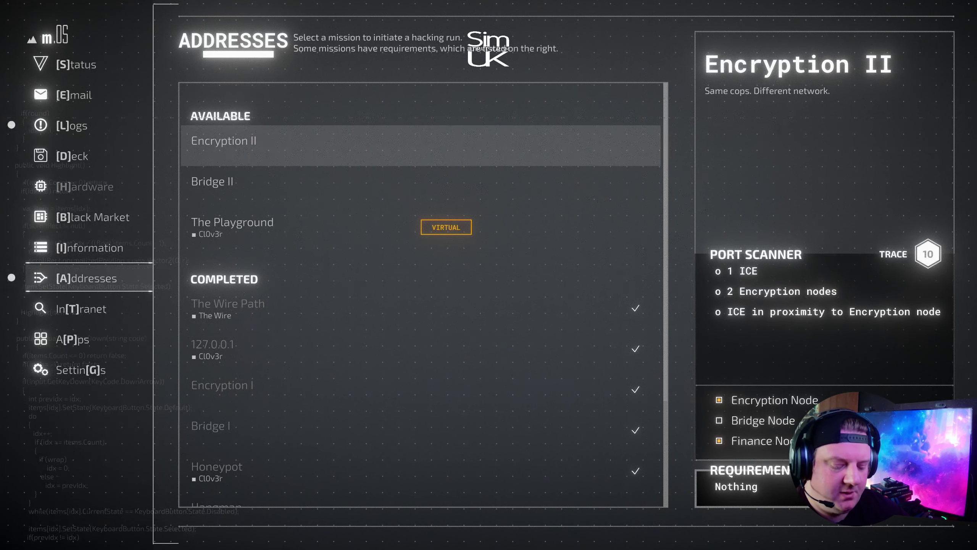
key(b)
key(Right)
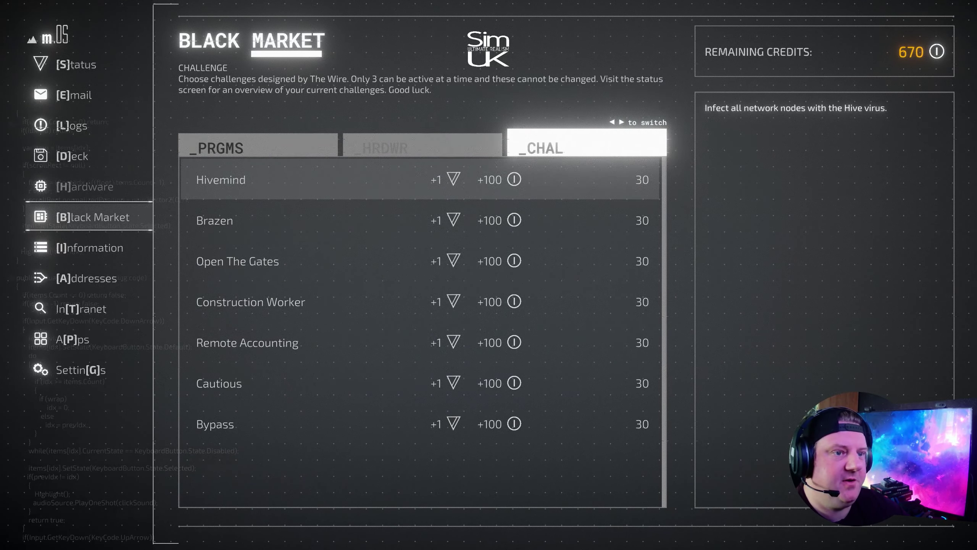
key(Down)
key(Down)
key(Down)
key(Down)
key(Down)
key(Down)
key(Down)
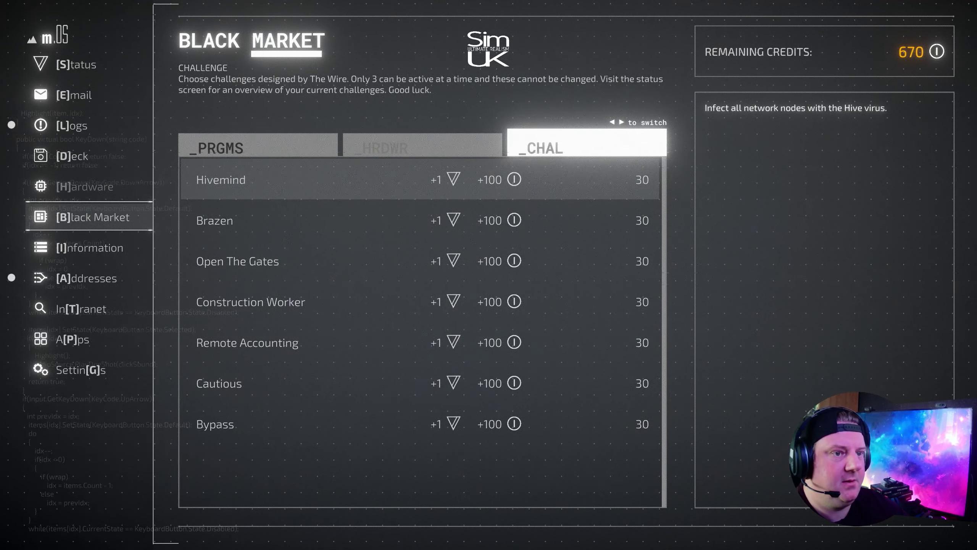
key(Down)
key(Down)
key(Down)
key(Down)
key(Down)
key(Down)
key(Down)
key(Down)
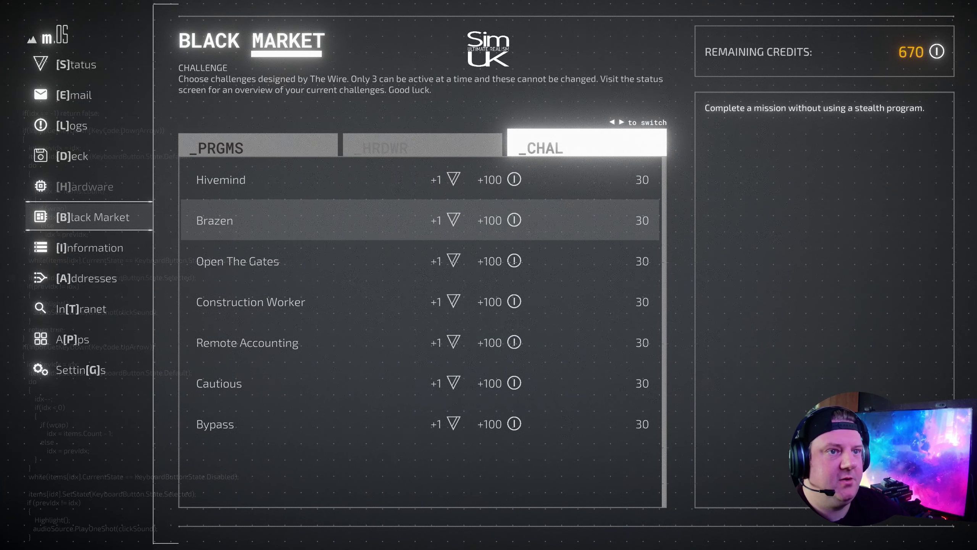
key(Up)
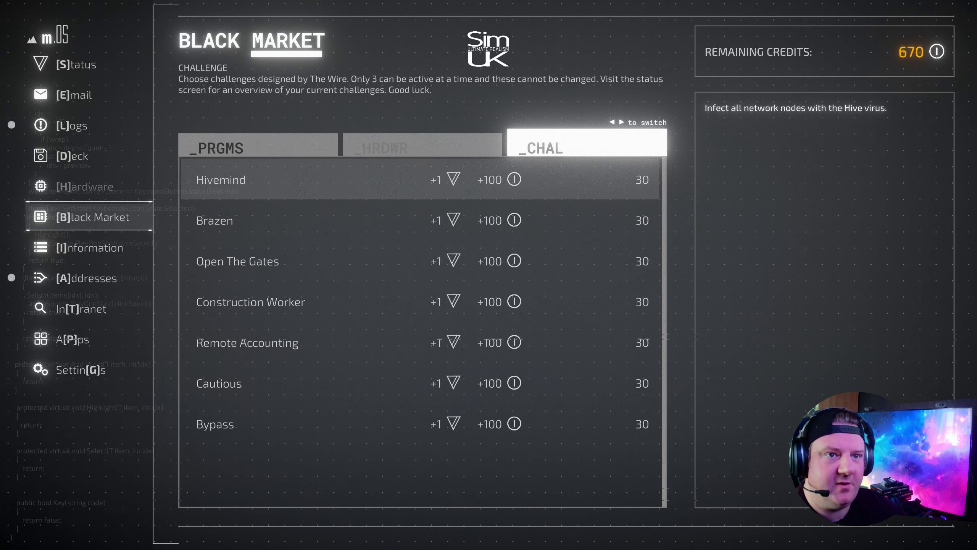
key(s)
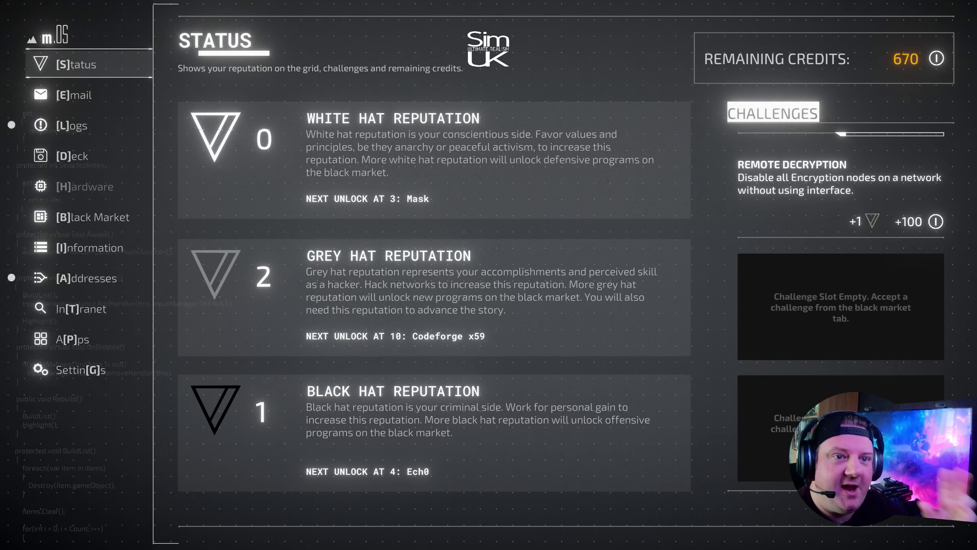
- Pick Bridge II from the mission addresses list to launch it
key(a)
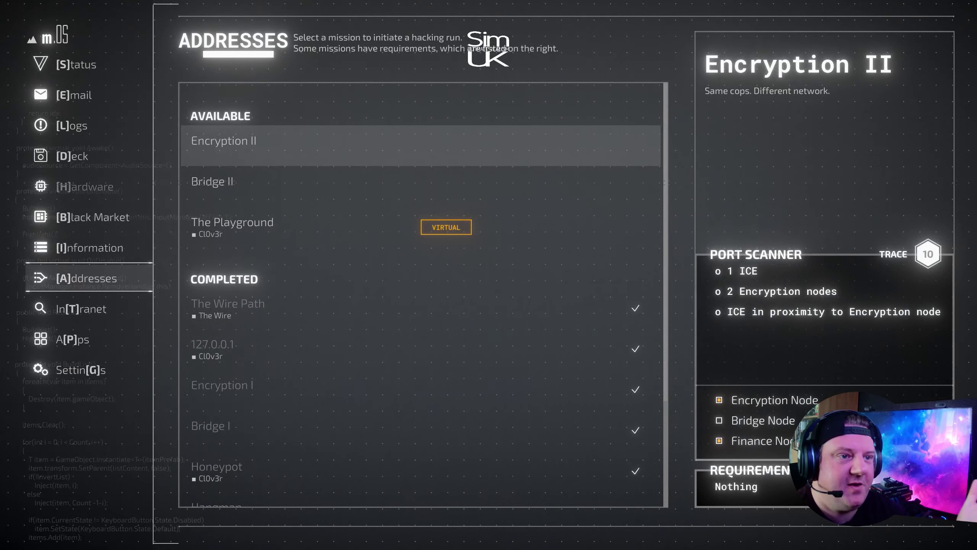
key(Down)
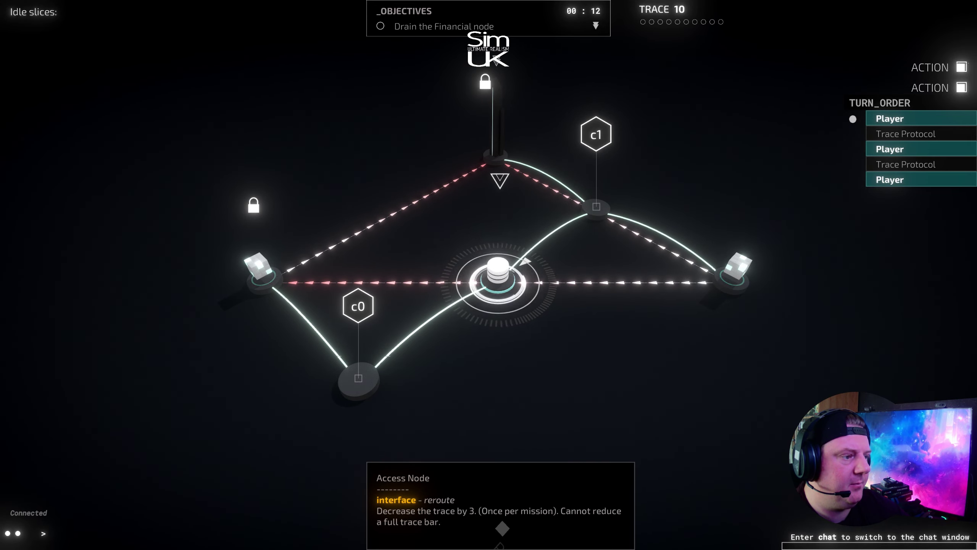
text(cloak)
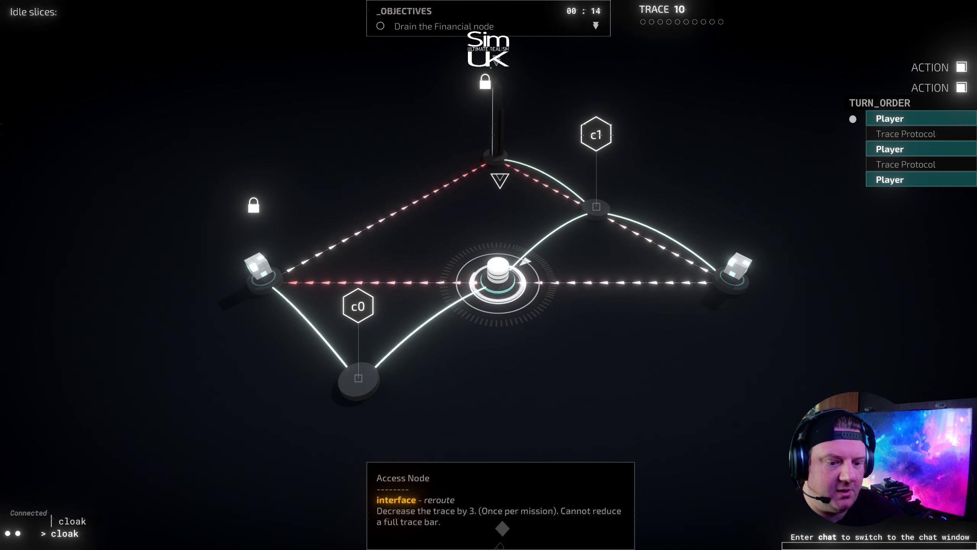
- Run Cloak v2.0 with six slices for a 56.25% trace-slowdown chance
key(Return)
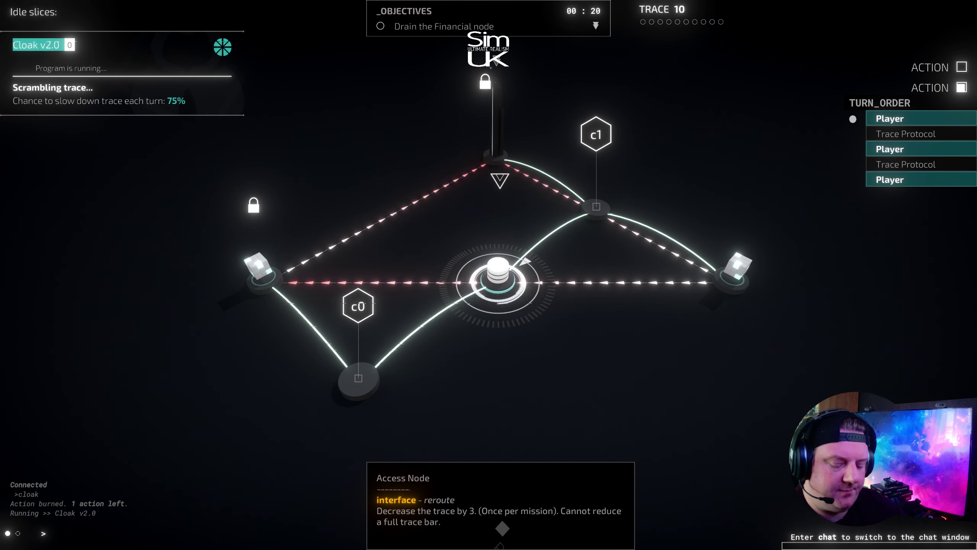
text(slice s)
key(BackSpace)
text(cloak 6)
key(Return)
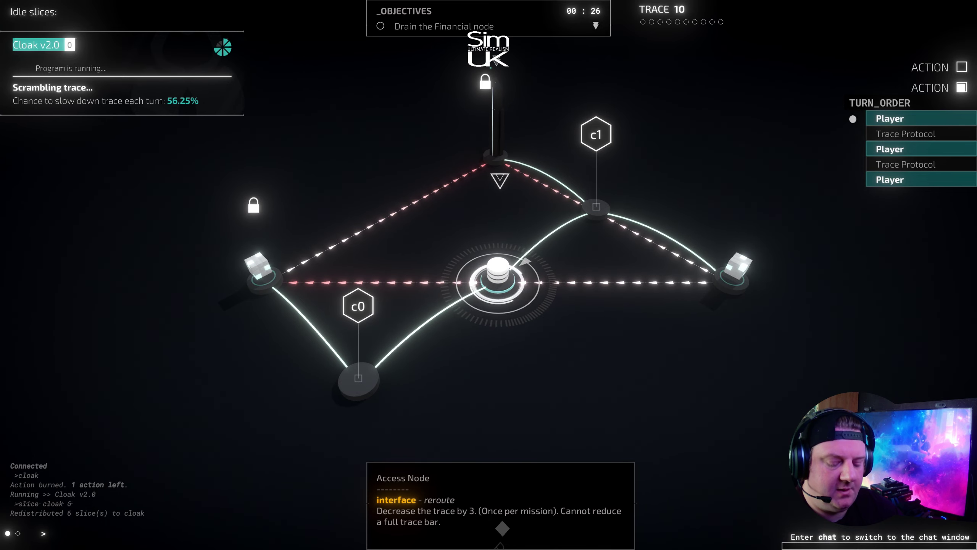
text(sniffer)
- Try sniffer without an address, then clear the unfinished 'sniffer c1' command
key(Return)
key(Up)
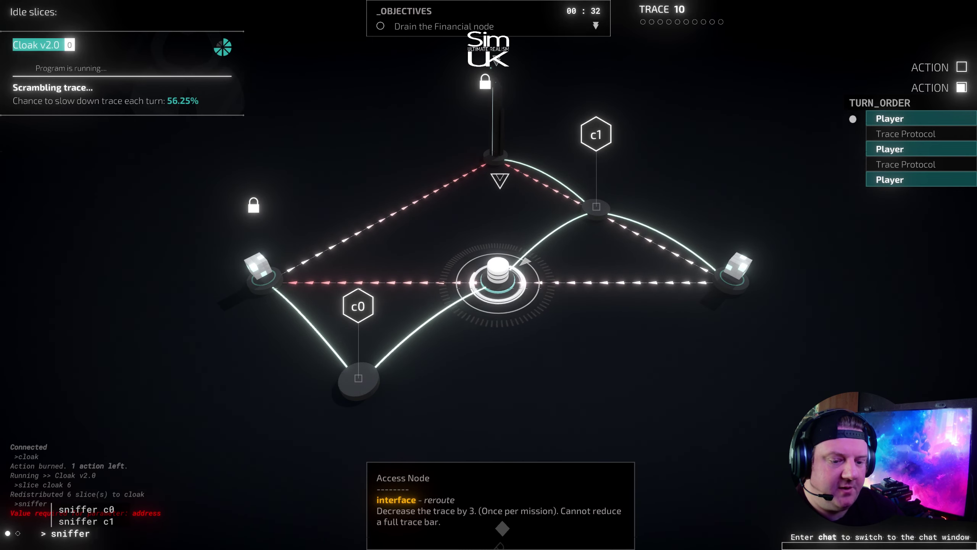
text( c1)
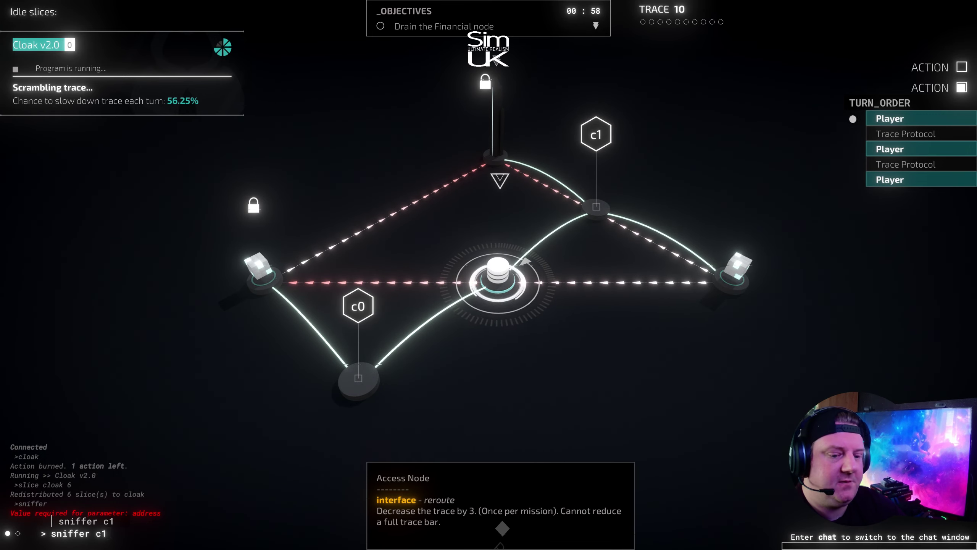
key(BackSpace)
key(BackSpace)
key(BackSpace)
key(BackSpace)
key(BackSpace)
key(BackSpace)
key(BackSpace)
key(BackSpace)
key(BackSpace)
key(BackSpace)
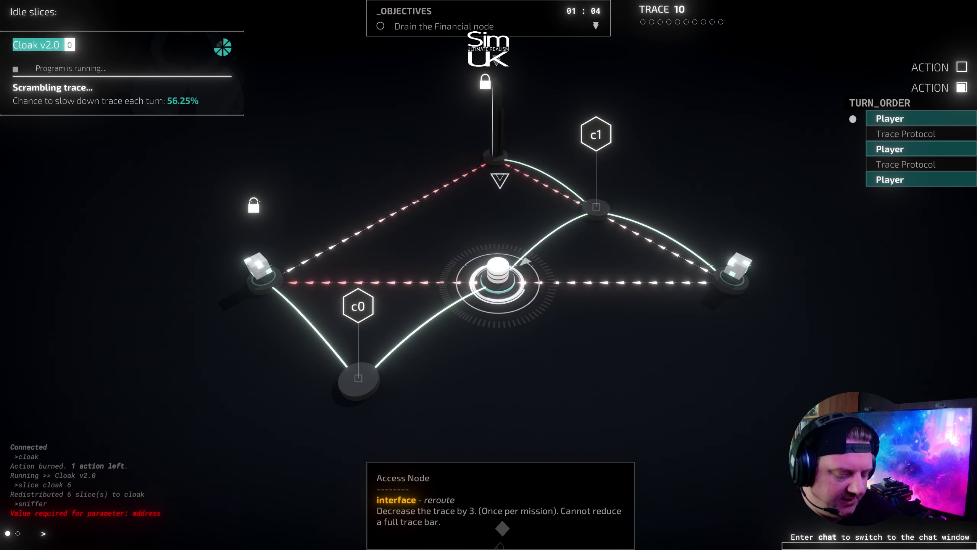
- Move to node c1 and end the turn
key(Tab)
text(1)
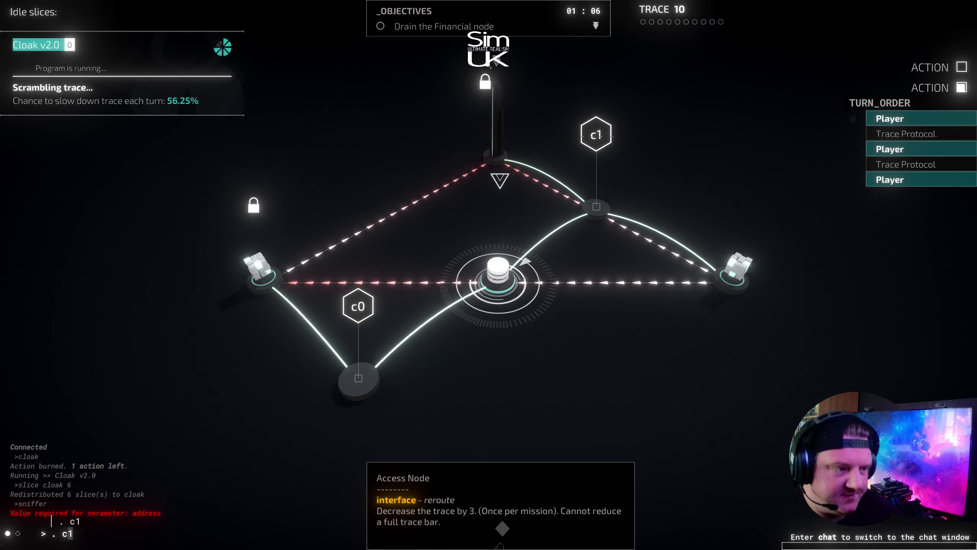
key(Return)
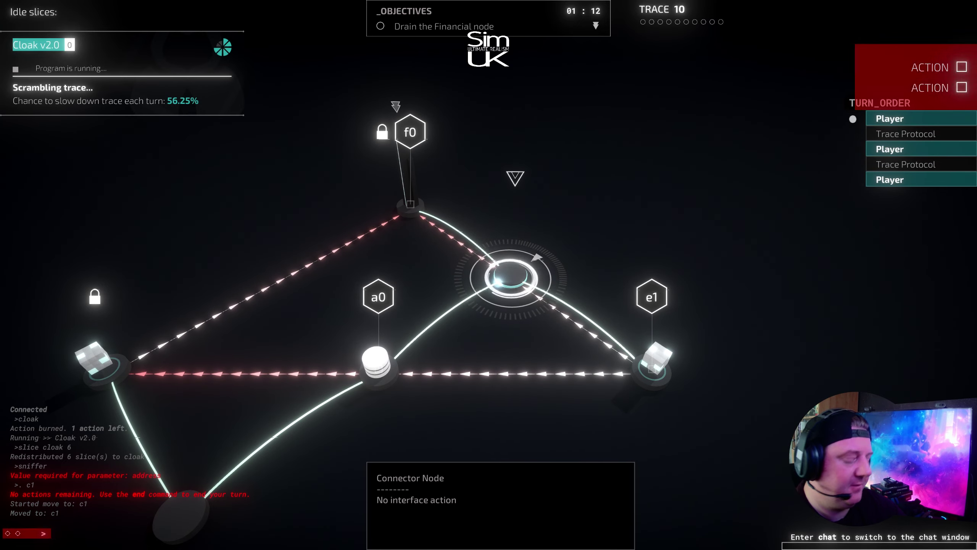
text(end)
key(Return)
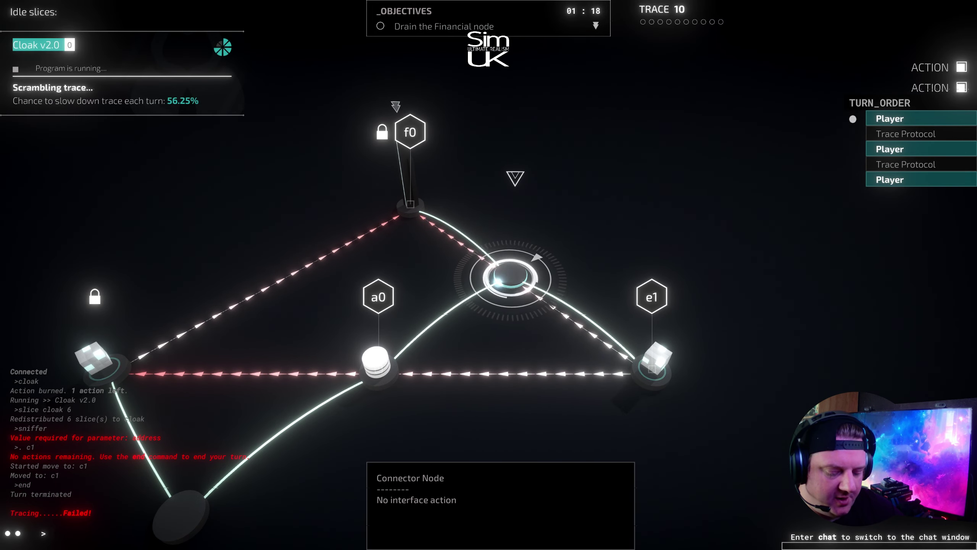
text(sniffer)
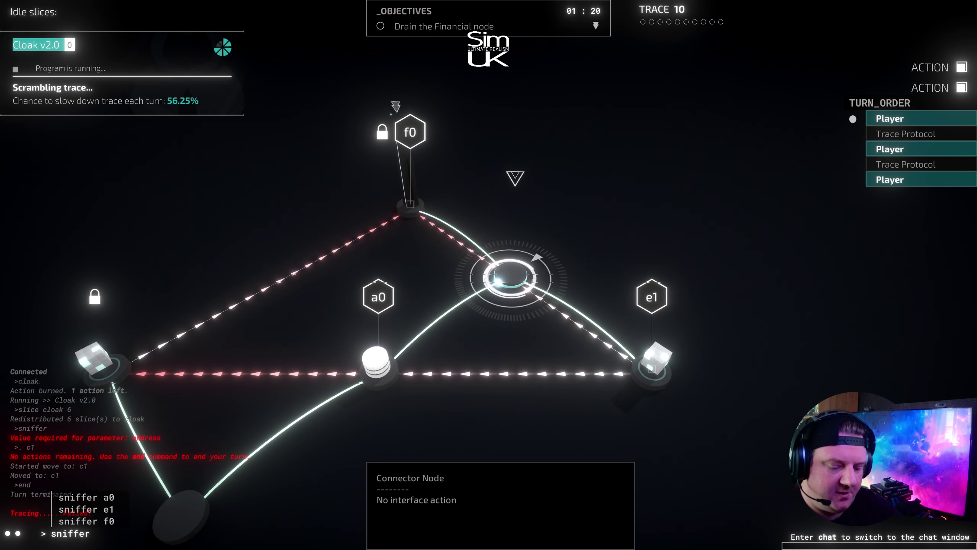
text( e1)
- Sniff node e1 to reveal Sk0rpion, and give Cloak two more slices
key(Return)
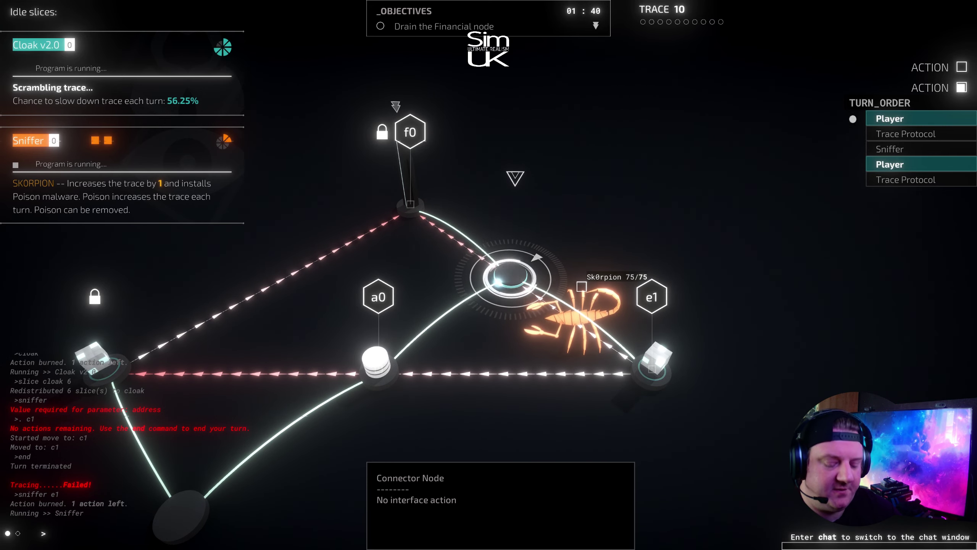
text(slice)
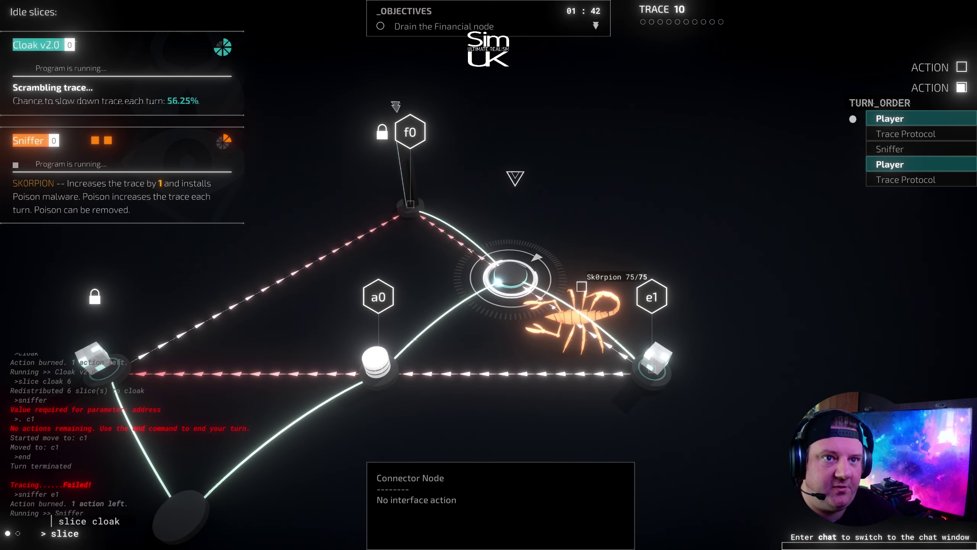
text( cloak 4)
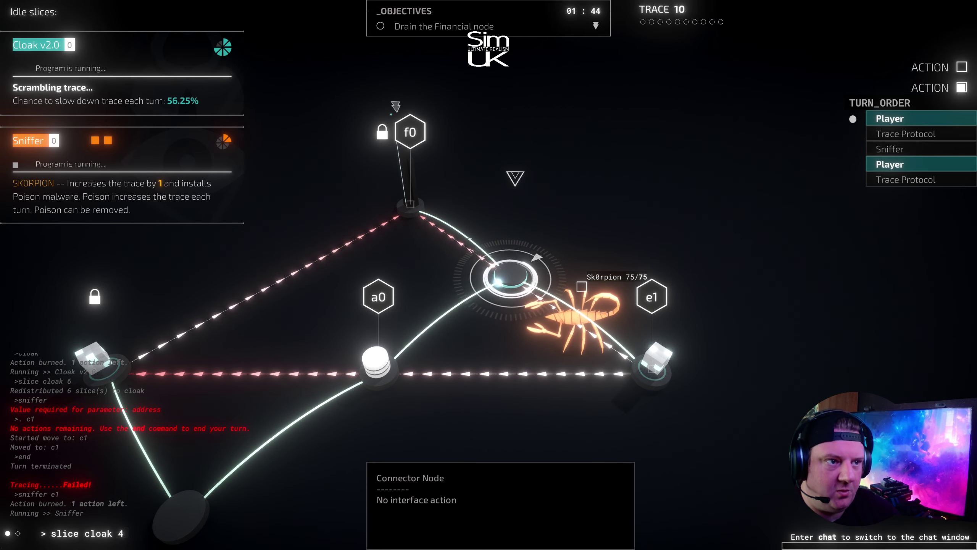
key(BackSpace)
key(BackSpace)
text(2)
key(BackSpace)
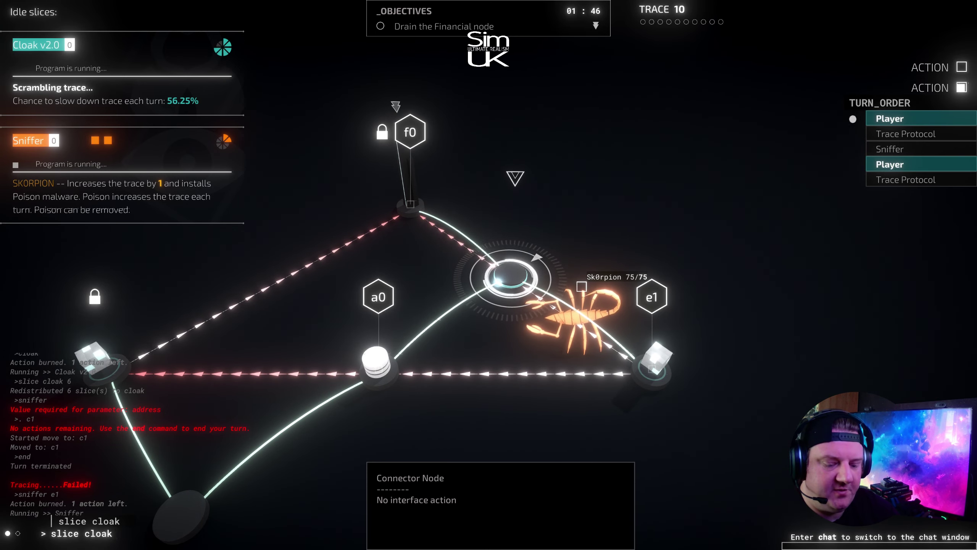
text(2)
key(Return)
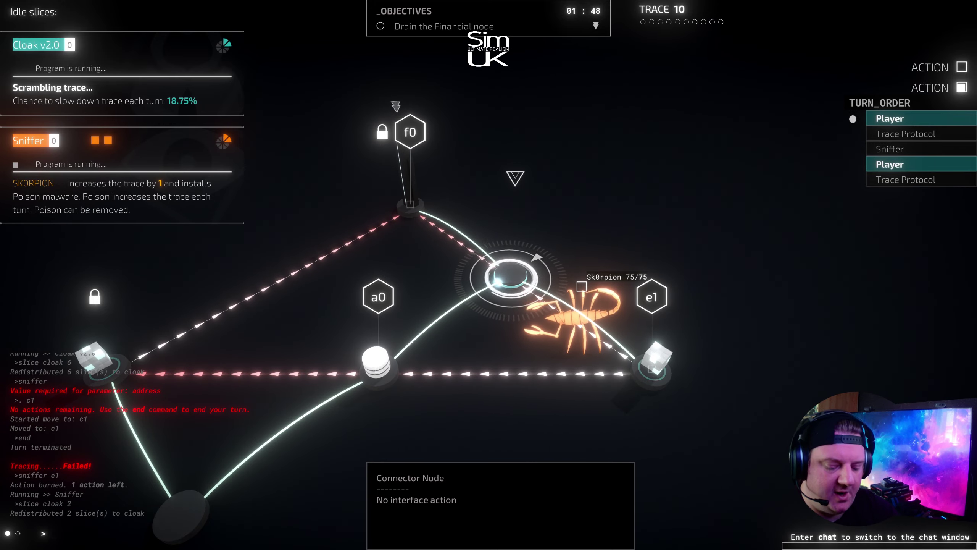
text(dagger)
- Launch Dagger at Sk0rpion and end turns until it is destroyed
key(Return)
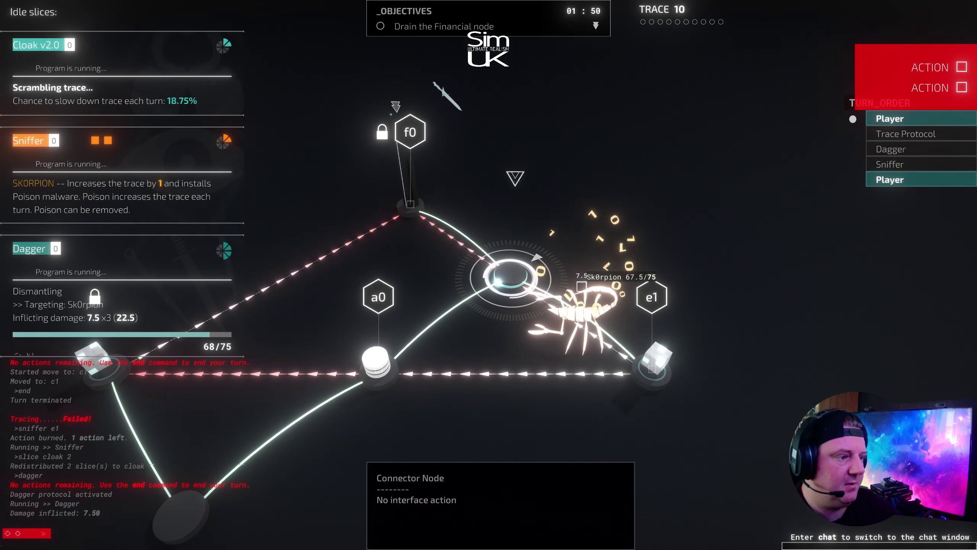
text(end)
key(Return)
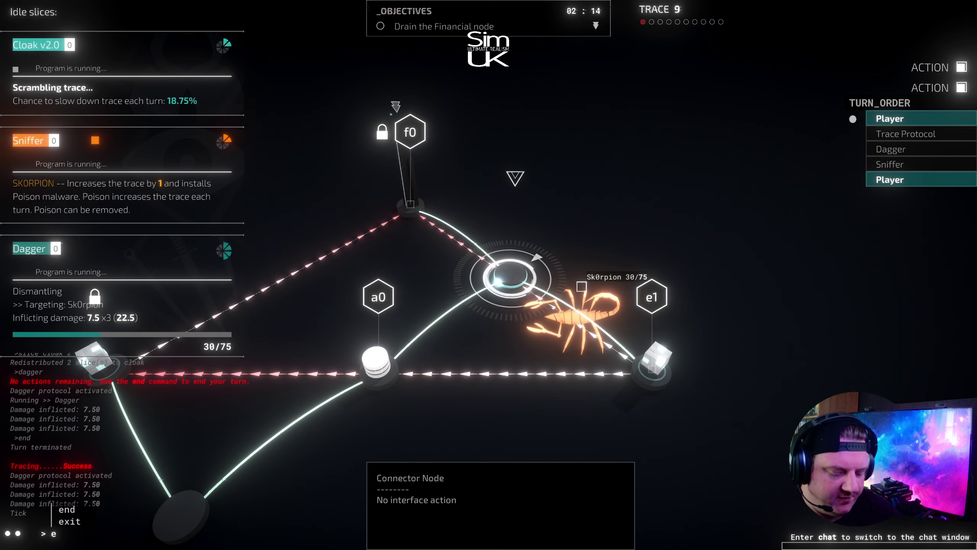
text(nd)
key(Return)
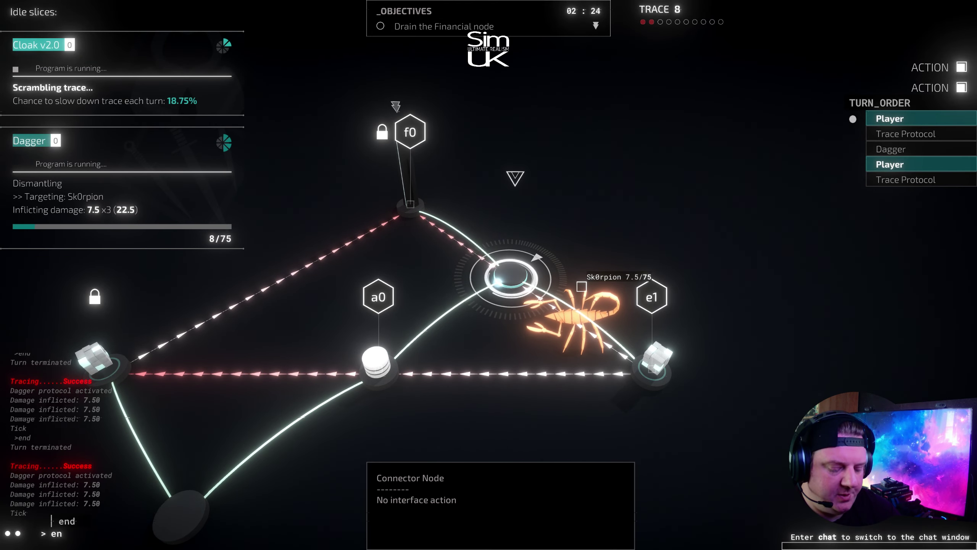
text(d)
key(Return)
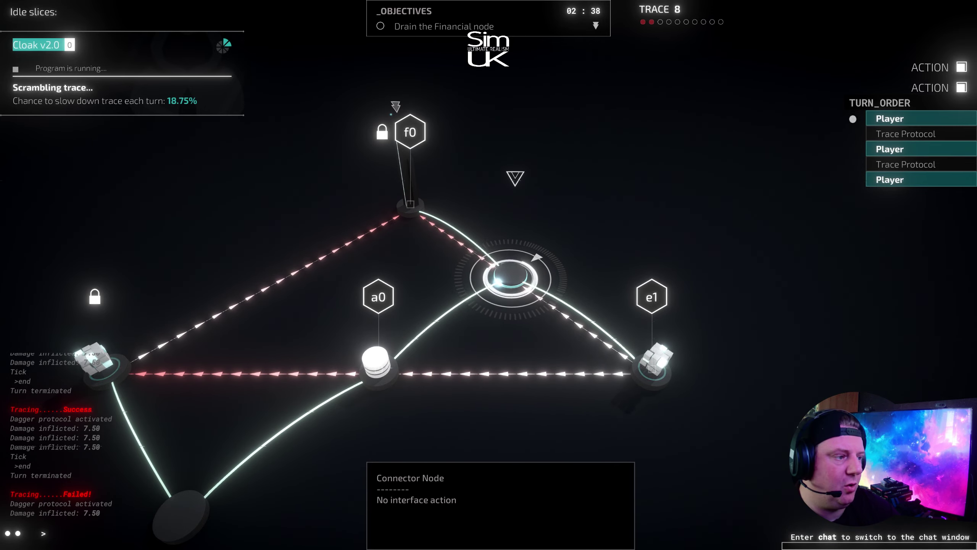
- Move to encryption node e1, run Spoon on it, and end the turn
key(Tab)
text(e1)
key(Return)
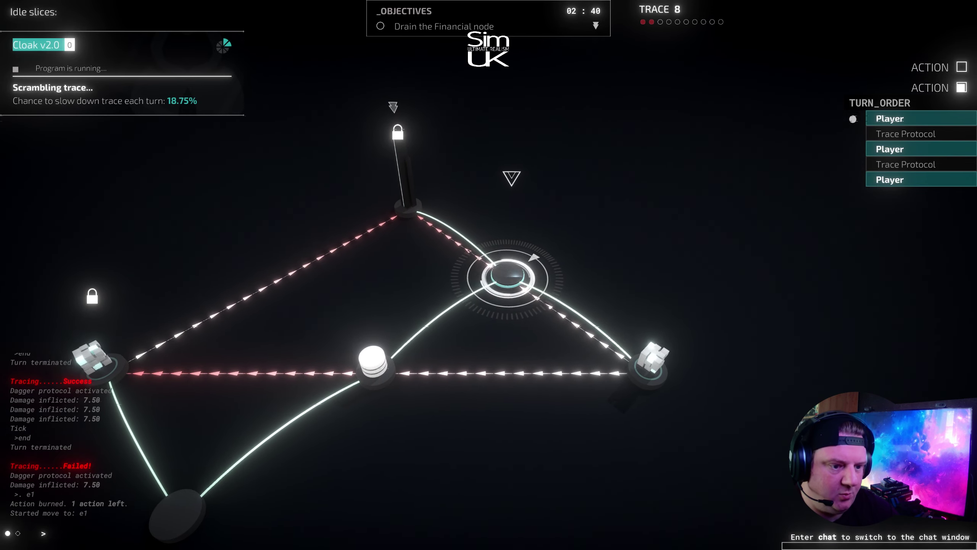
text(spoon)
key(Return)
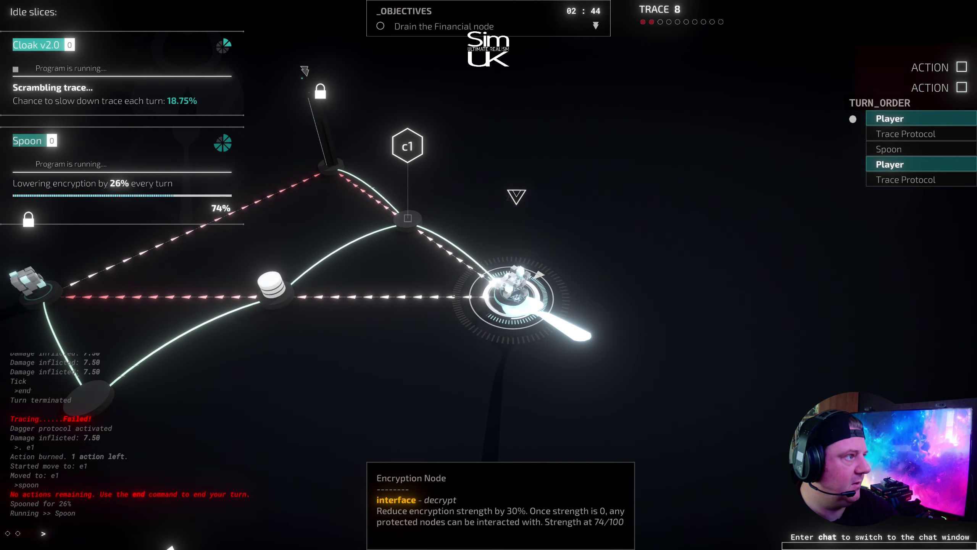
text(end)
key(Return)
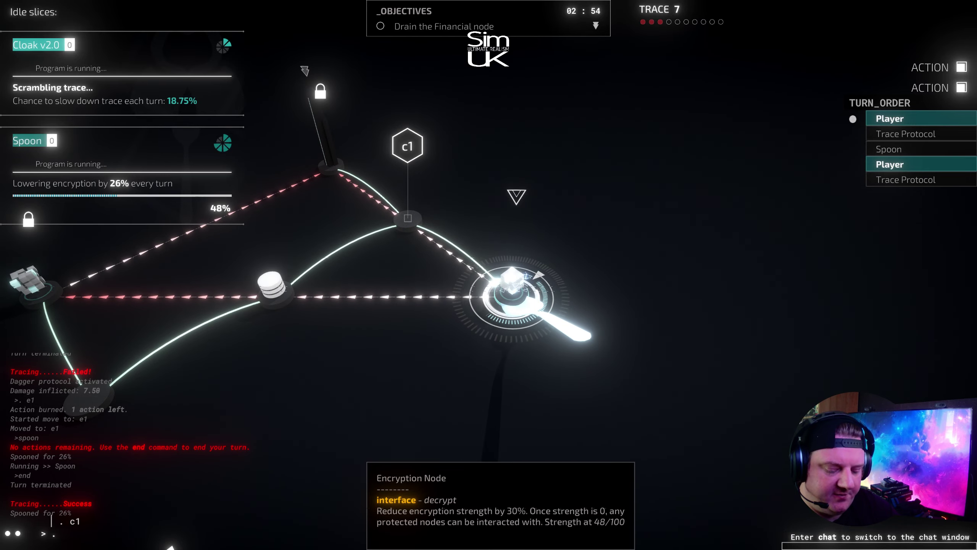
- Head back through c1 to access node a0 and end the turn
key(Return)
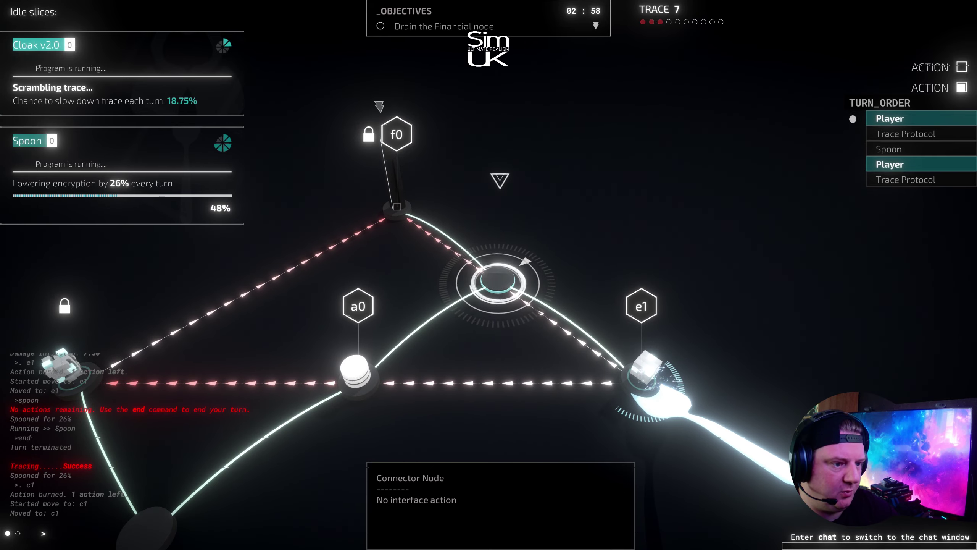
text(. a0)
key(Return)
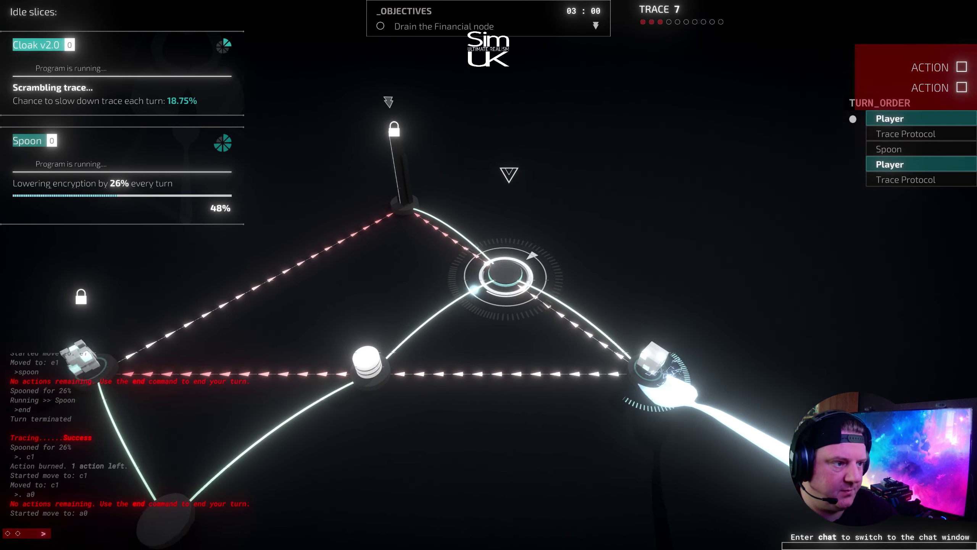
text(end)
key(Return)
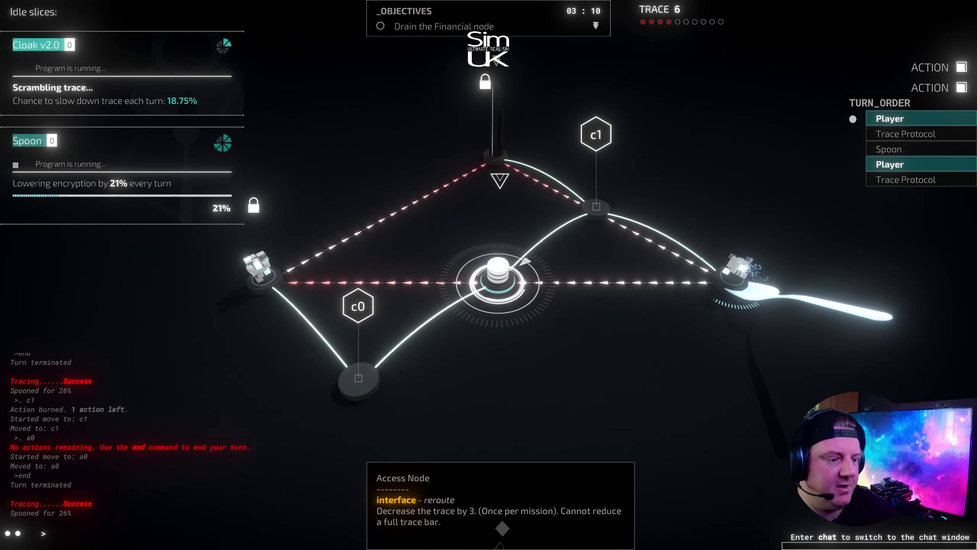
text(rer)
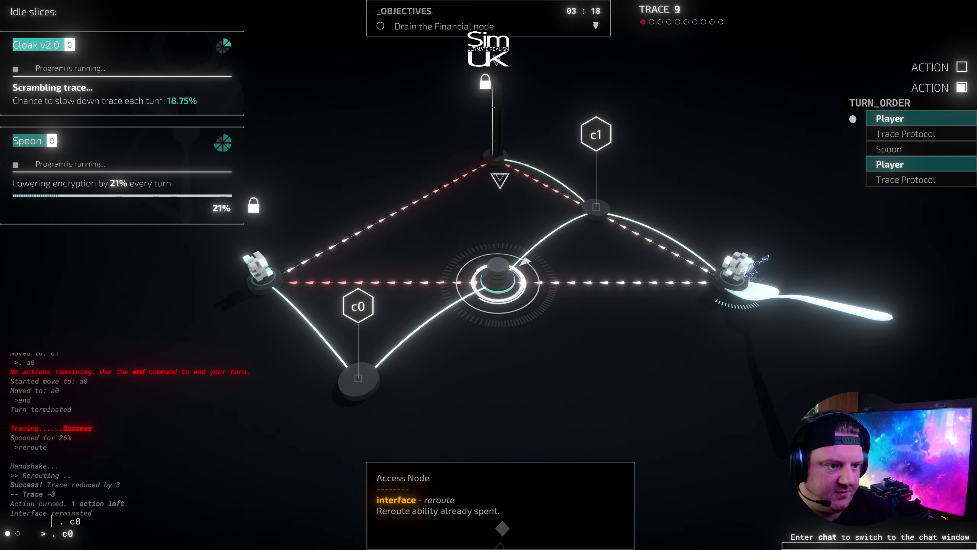
text(c0)
- Move to c0, sniff node e0, step onto e0, ending turns between actions
key(Return)
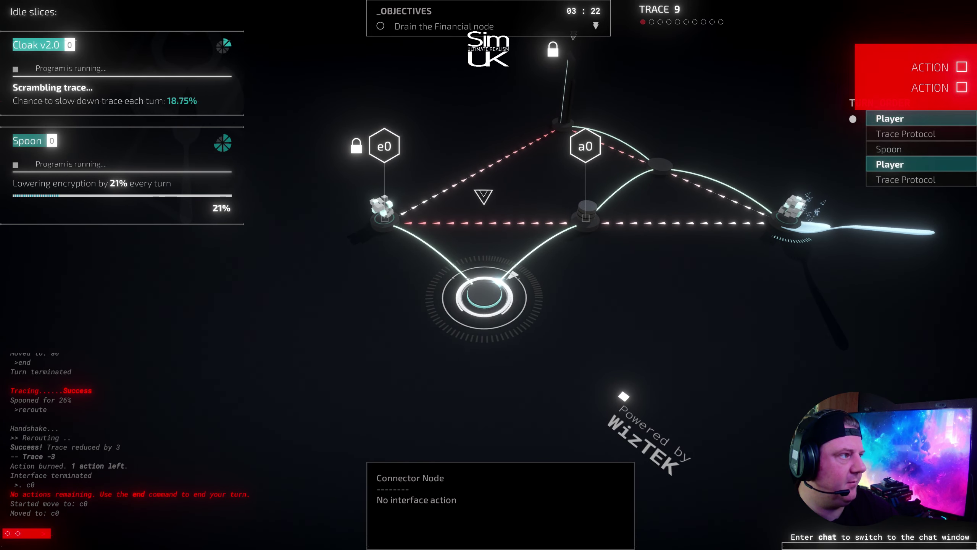
text(end)
key(Return)
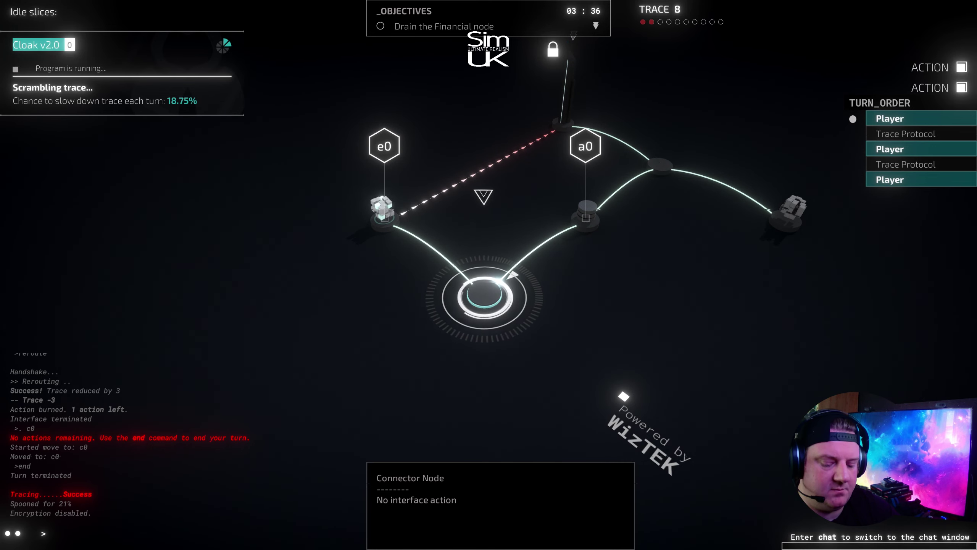
text(sniffer )
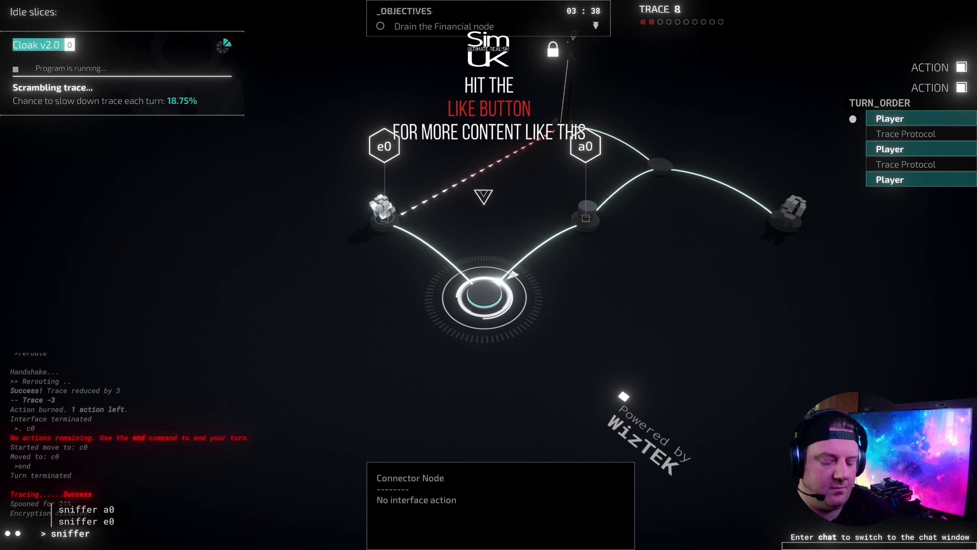
text(e0)
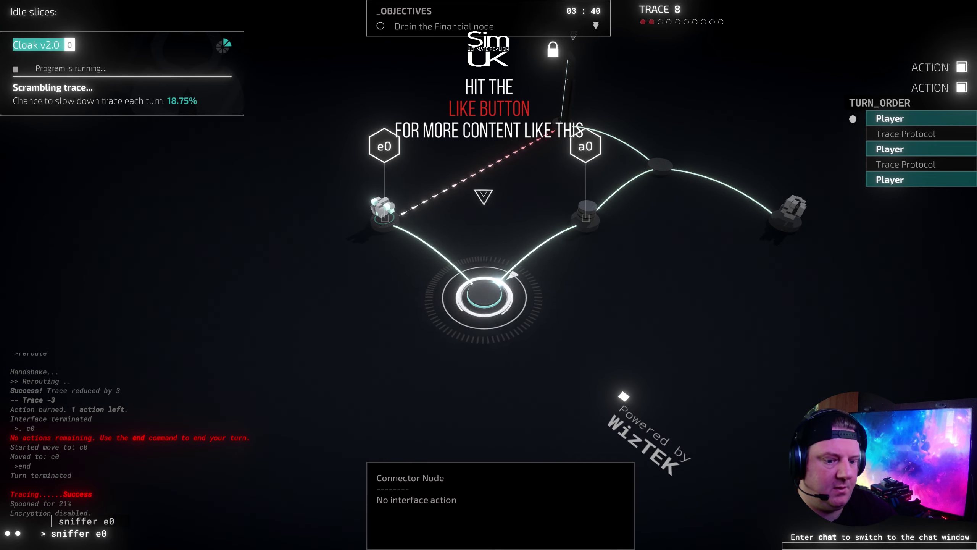
text(. e)
key(Return)
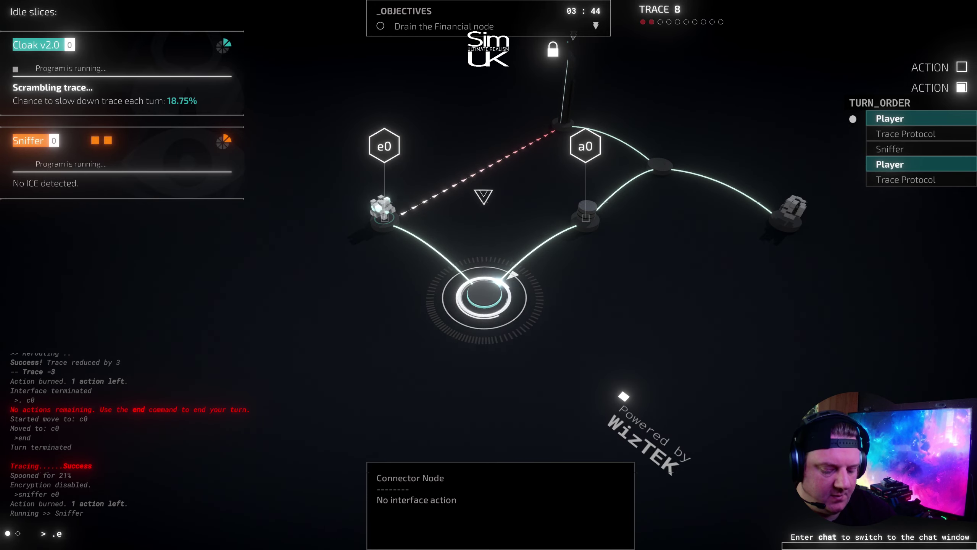
text(0)
key(Return)
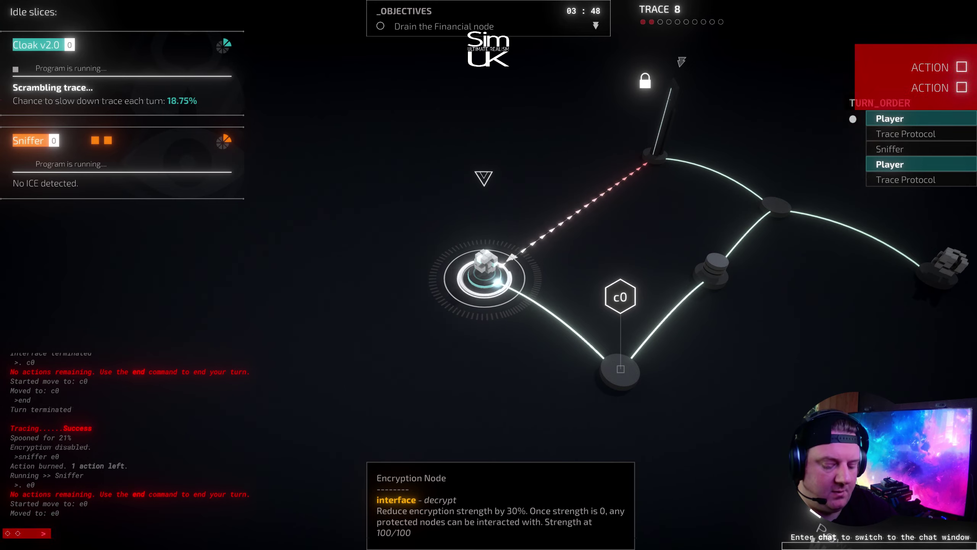
text(end)
key(Return)
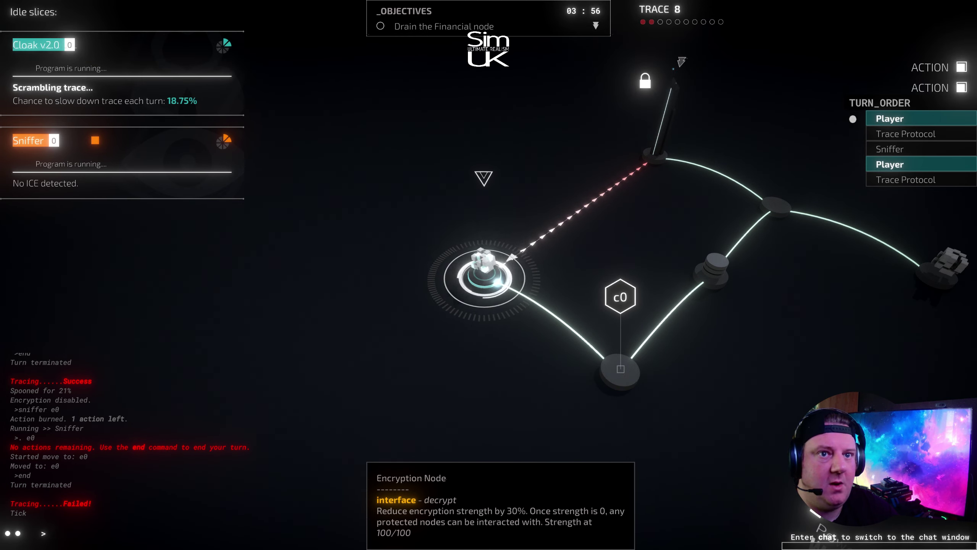
text(remove cloak)
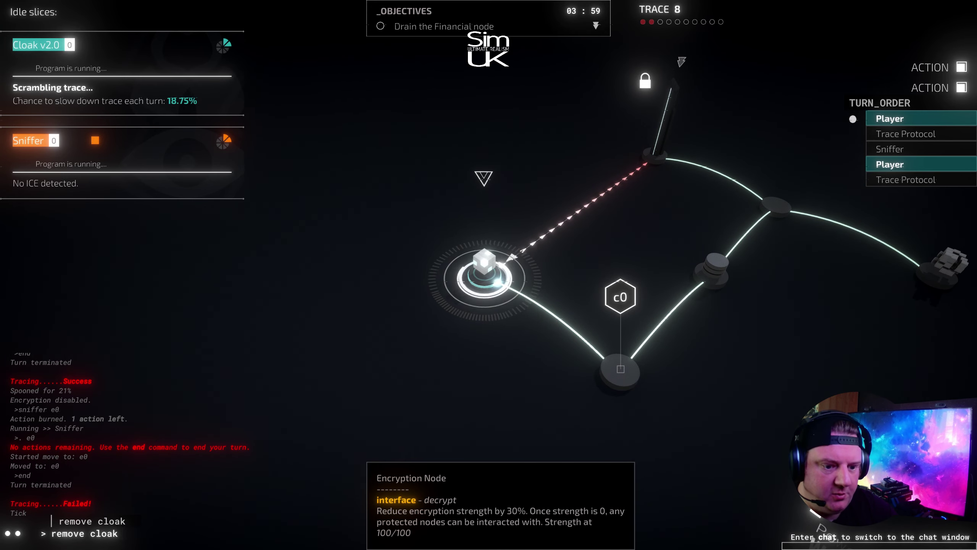
- Uninstall Cloak, run Spoon to disable the encryption, and end the turn
key(Return)
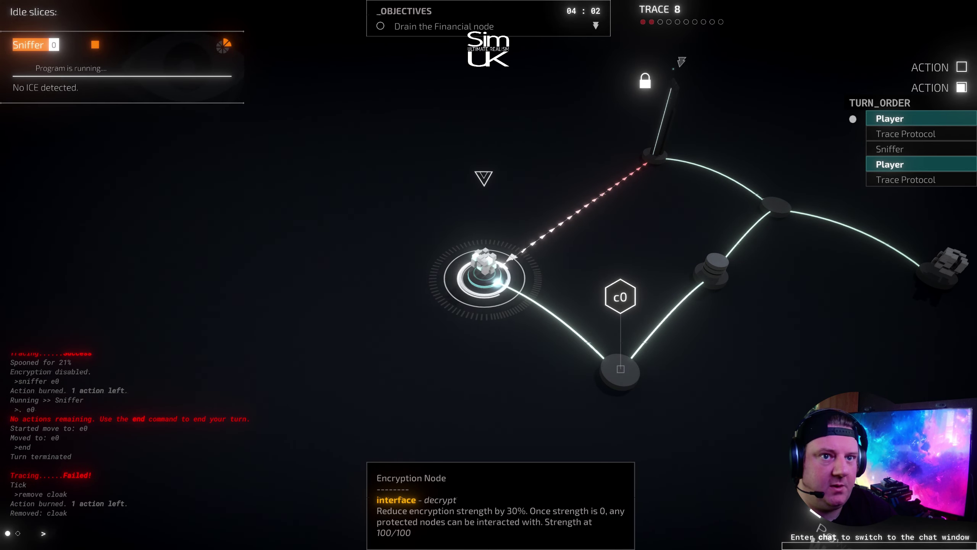
text(spoon)
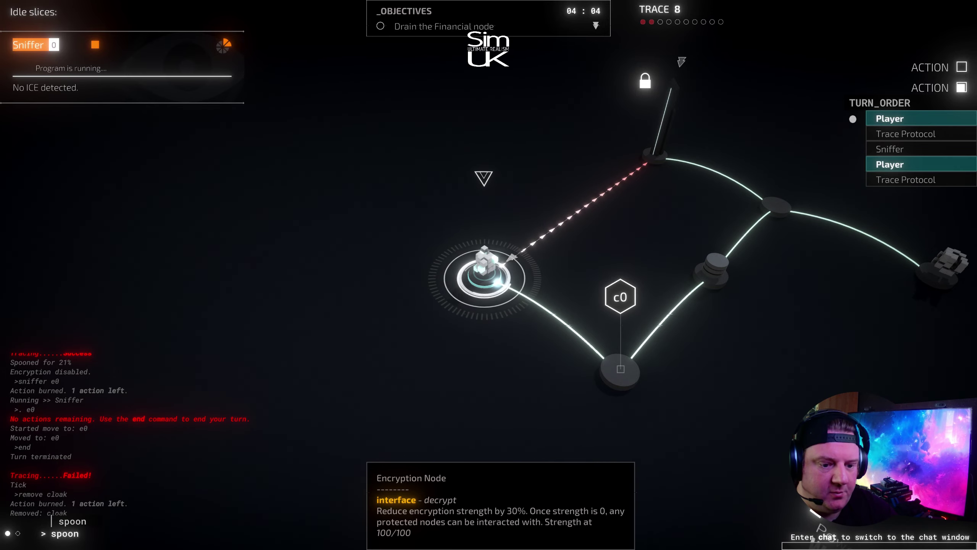
key(Return)
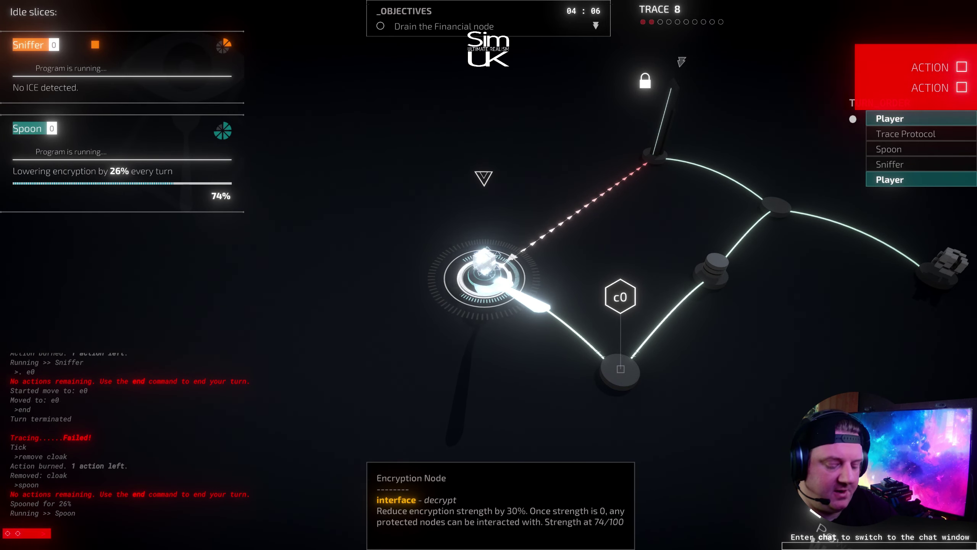
text(end)
key(Return)
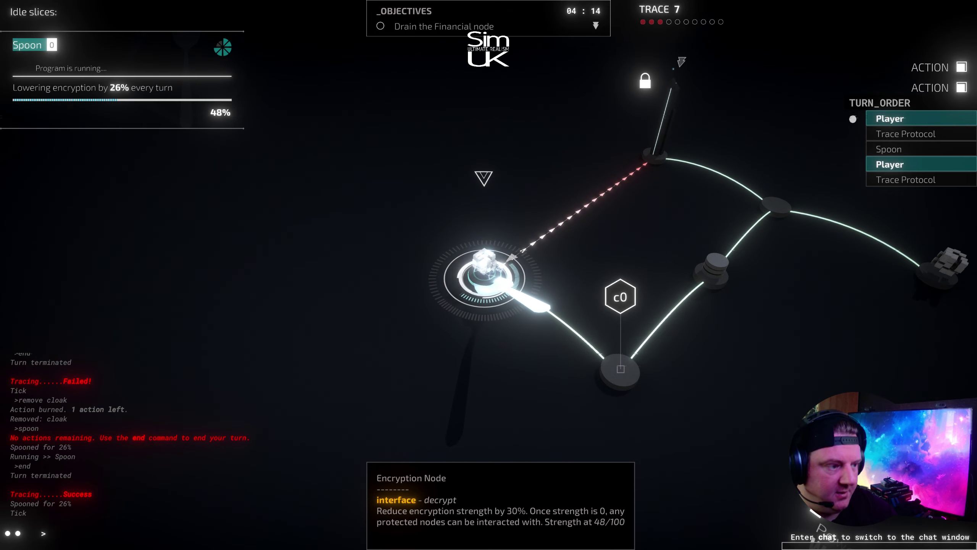
- Move through connector c0 to access node a0 and end the turn
key(Return)
text(.)
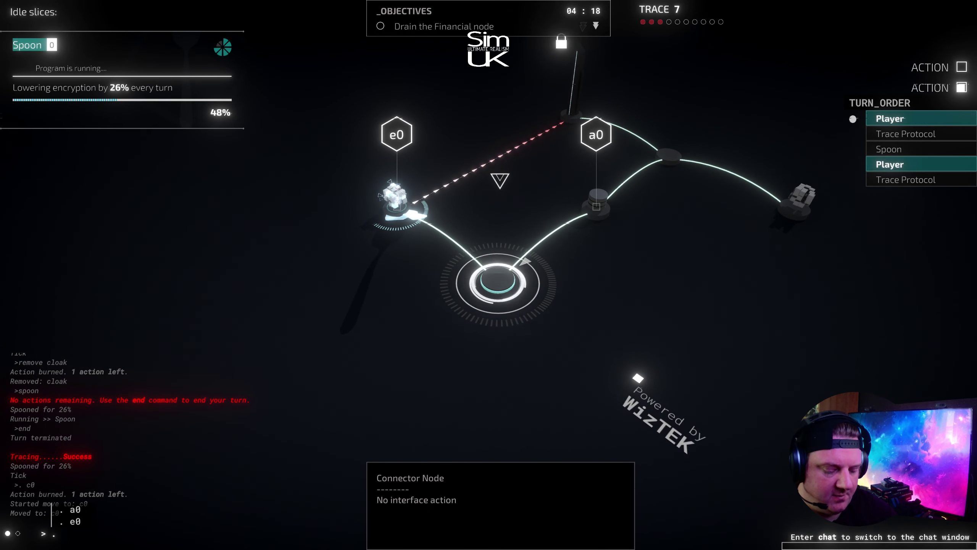
text(a0)
key(Return)
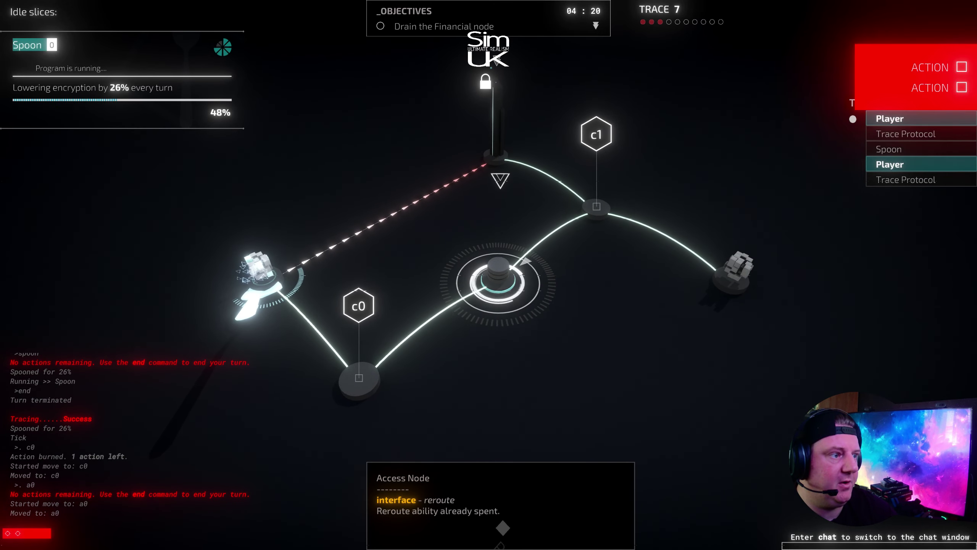
text(end)
key(Return)
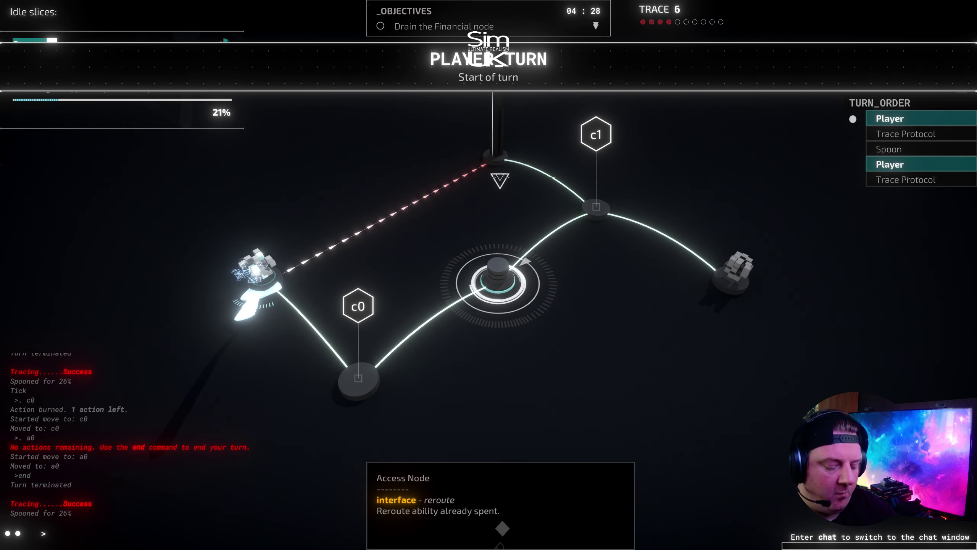
text(. c1)
- Move to connector c1, run a sniffer on finance node f0, and end the turn
key(Return)
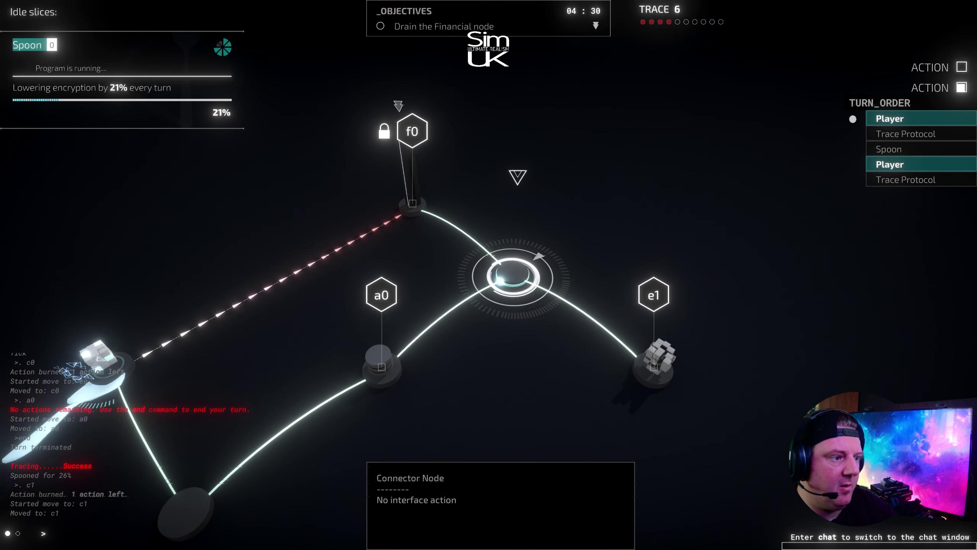
text(sniffer)
key(Return)
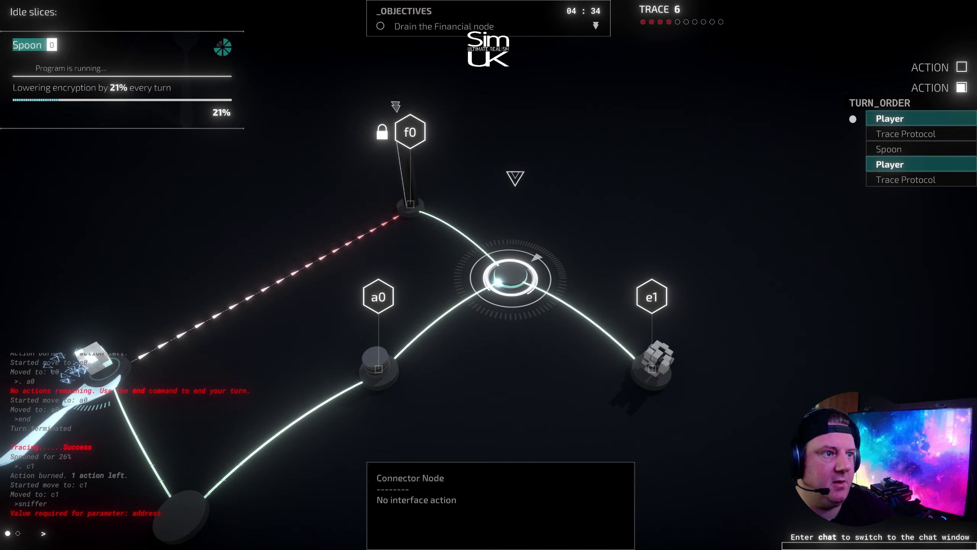
text(sniffer f0)
key(Return)
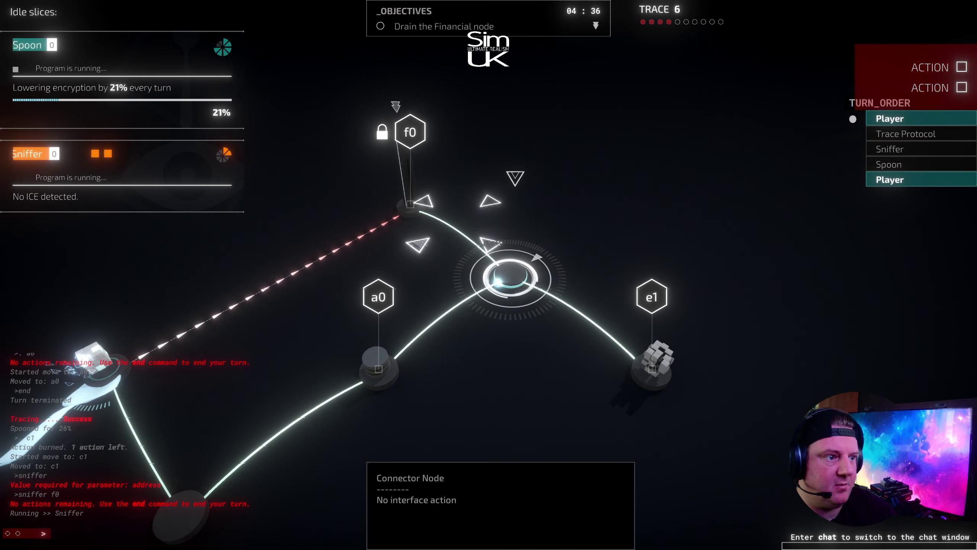
text(end)
key(Return)
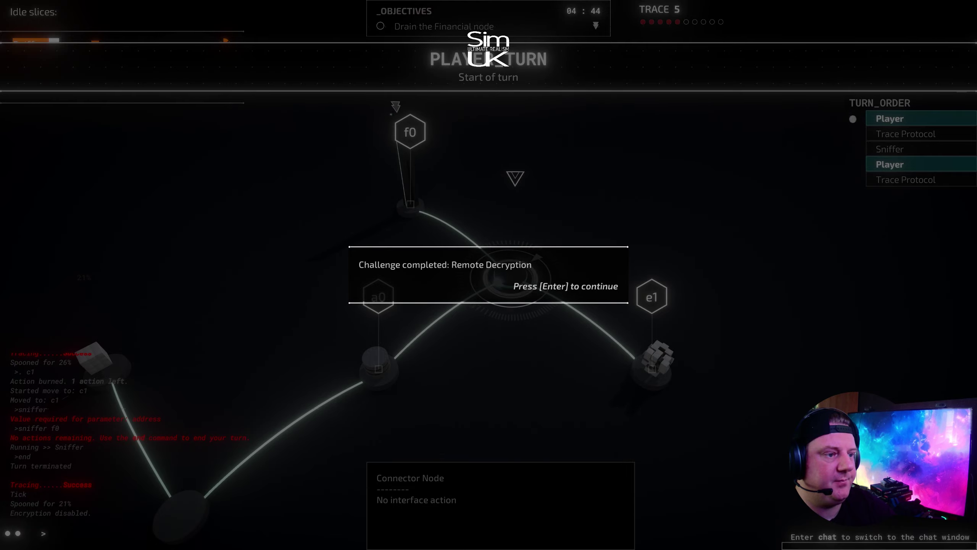
- Dismiss the Remote Decryption notice, run Cloak v2.0, move onto f0, and end the turn
key(Return)
text(cloak)
key(Return)
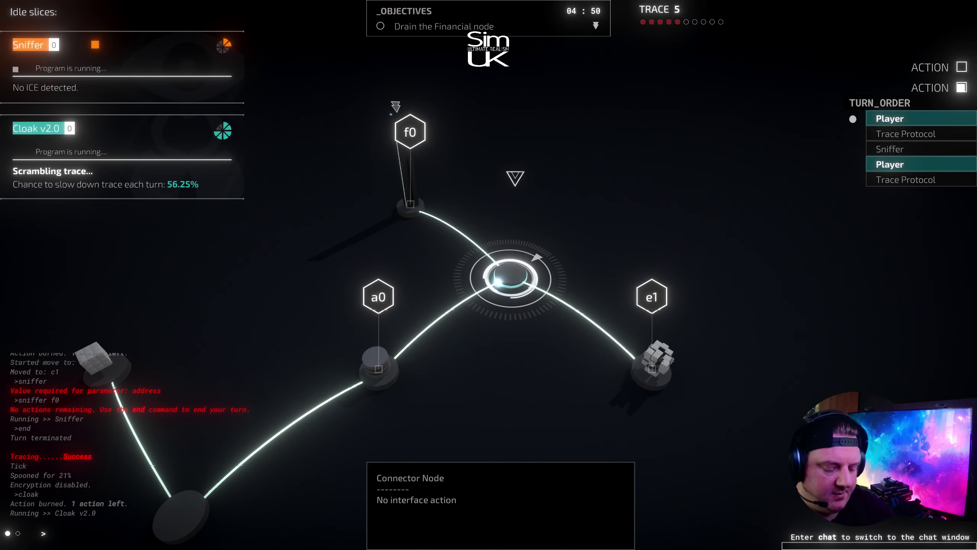
text(0)
key(Return)
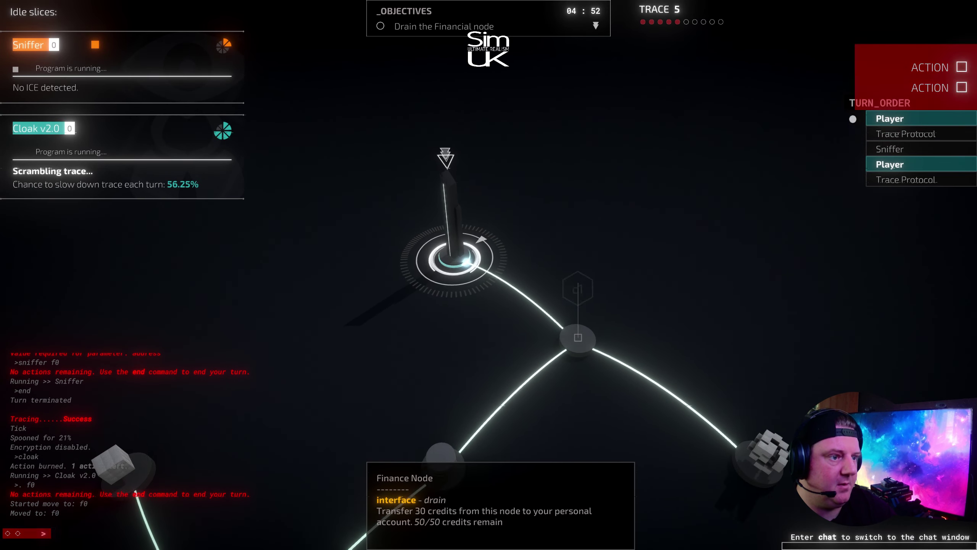
text(end)
key(Return)
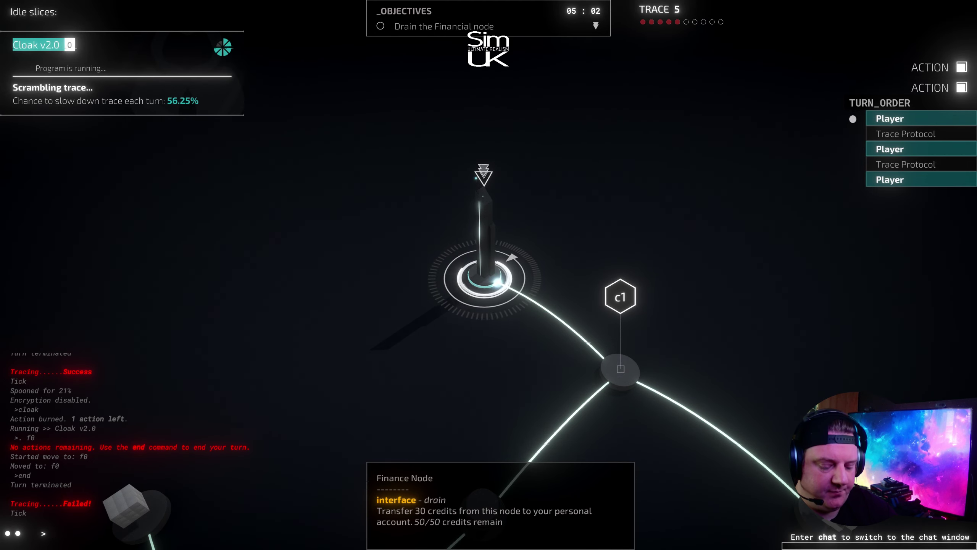
text(drain)
- Drain f0's 50 credits in two drains (30, then 20) and end the turn
key(Return)
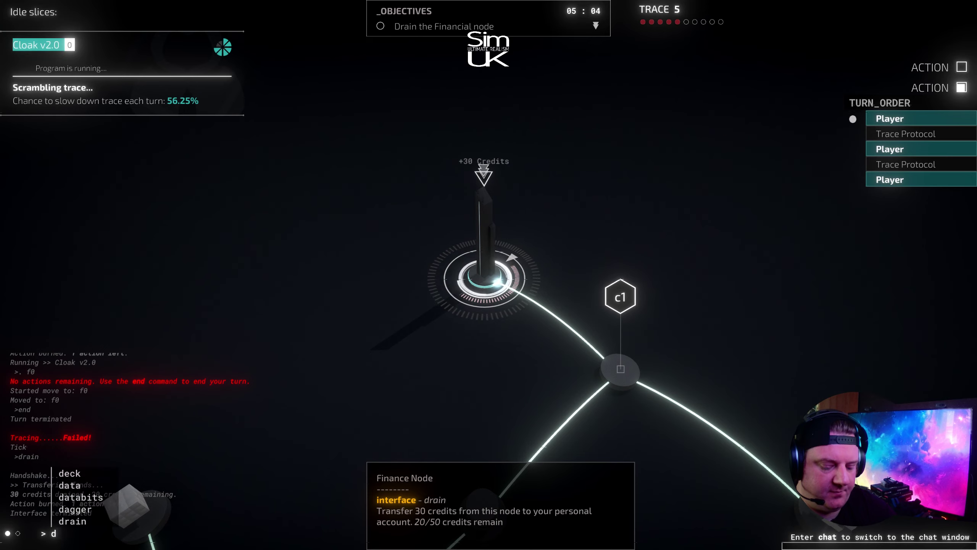
text(in)
key(Return)
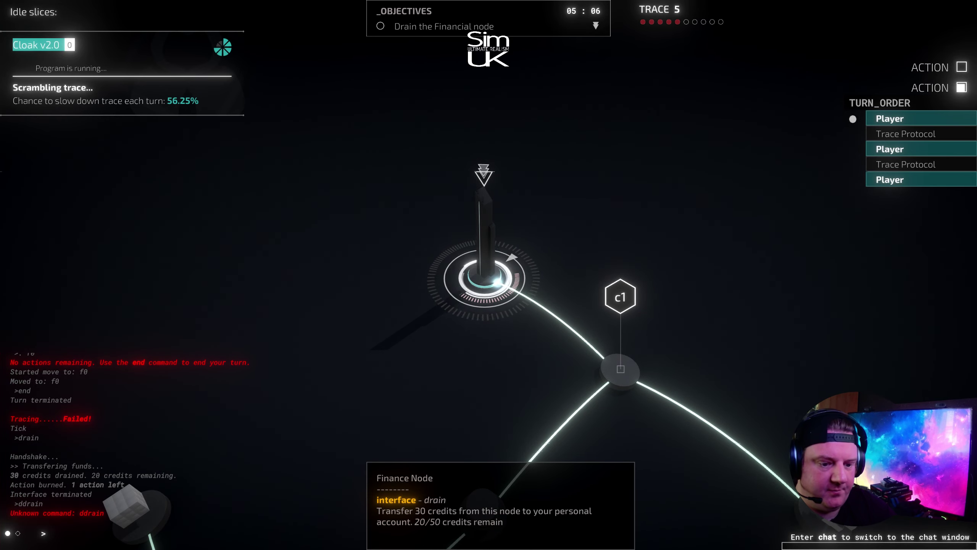
text(drain)
key(Return)
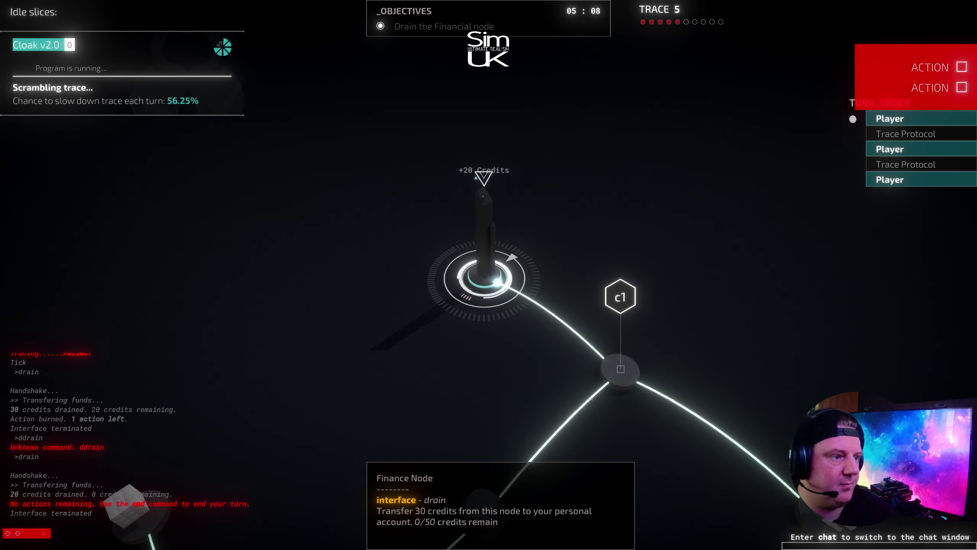
text(end)
key(Return)
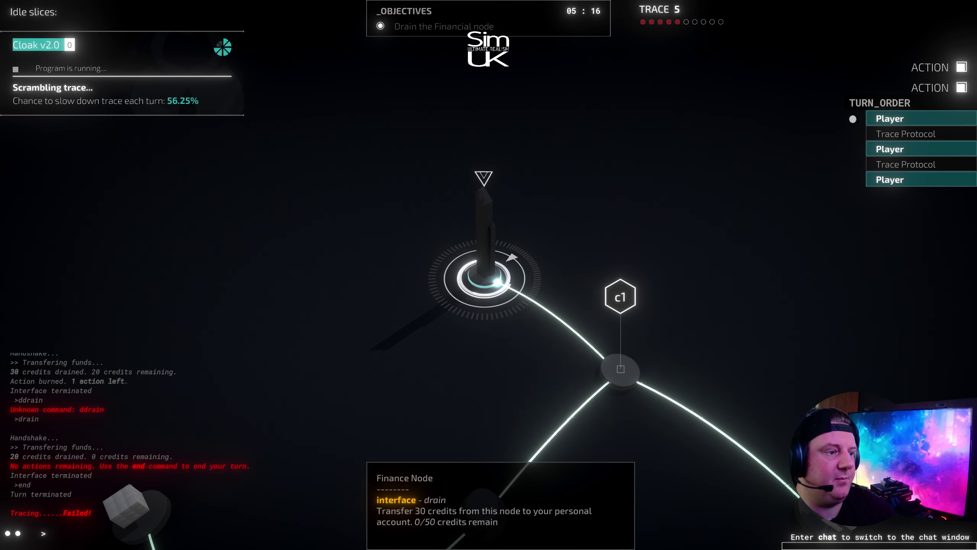
text(it)
- Disconnect from the network, cash in Remote Decryption for 820 total credits, and open Logs
key(Return)
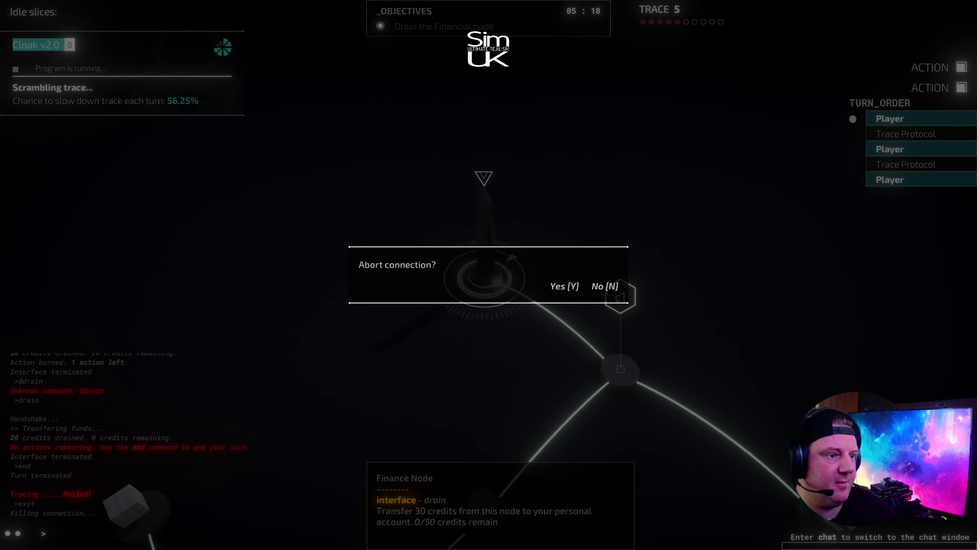
key(y)
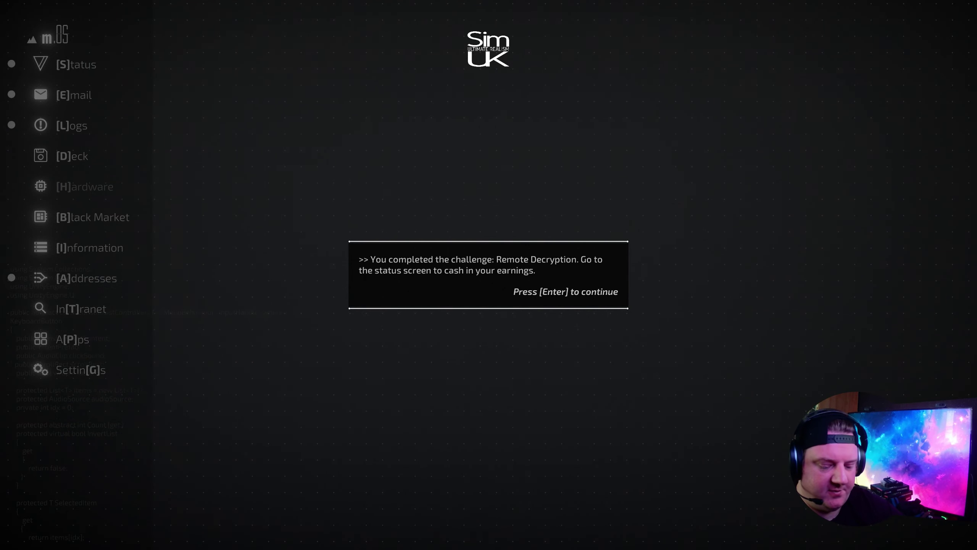
key(Return)
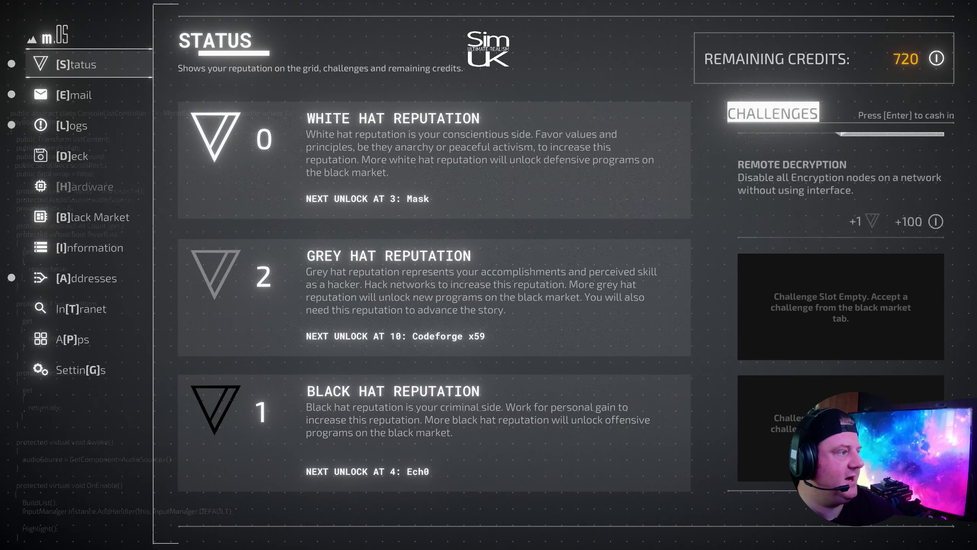
key(Return)
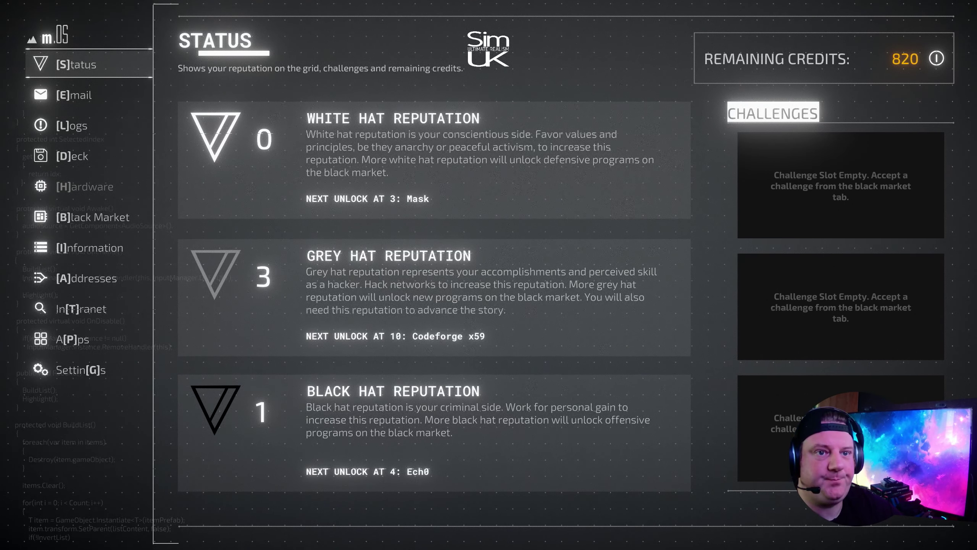
key(l)
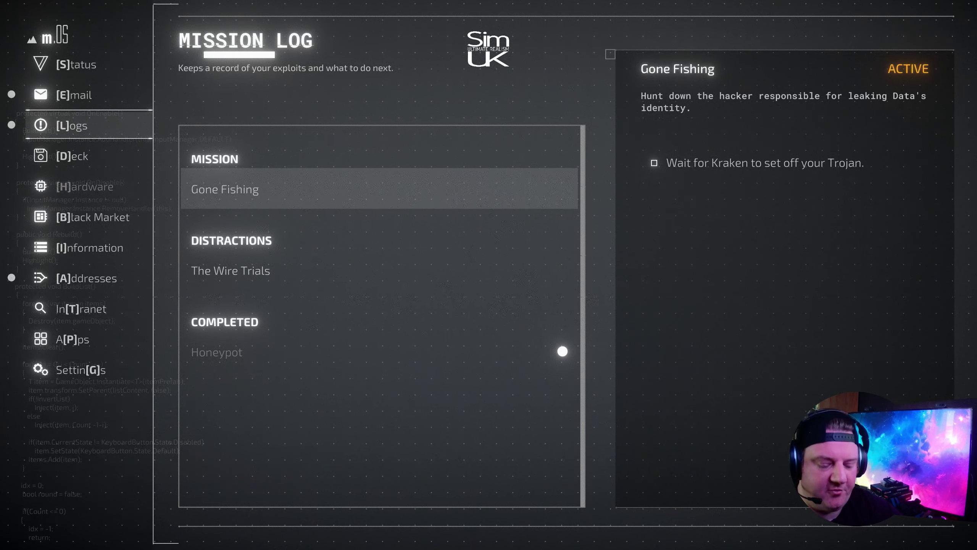
- Switch from the Mission Log to the inbox showing Unknown's Forensics email
key(e)
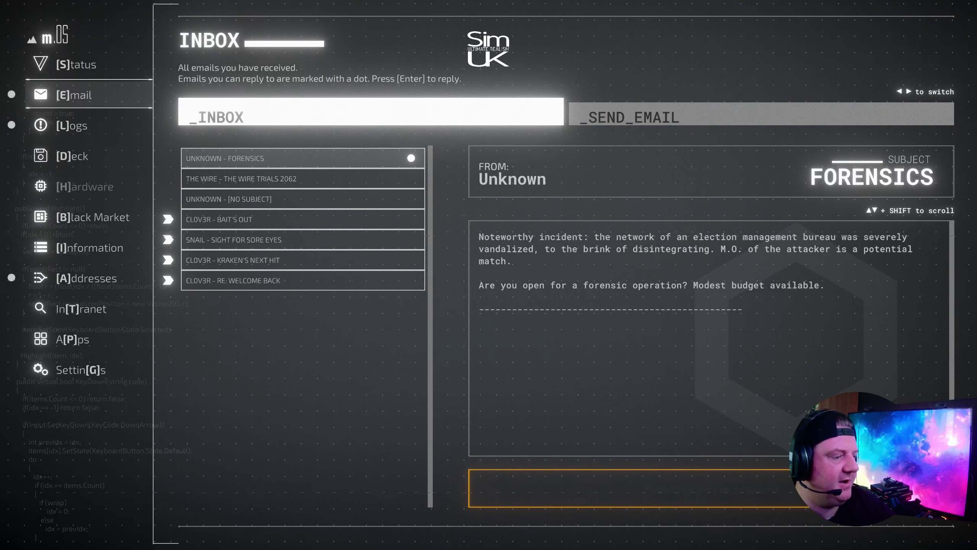
- Reply 'I'll take a look.' to the Forensics email, collecting 100 credits and the Sinking Ship address
key(Return)
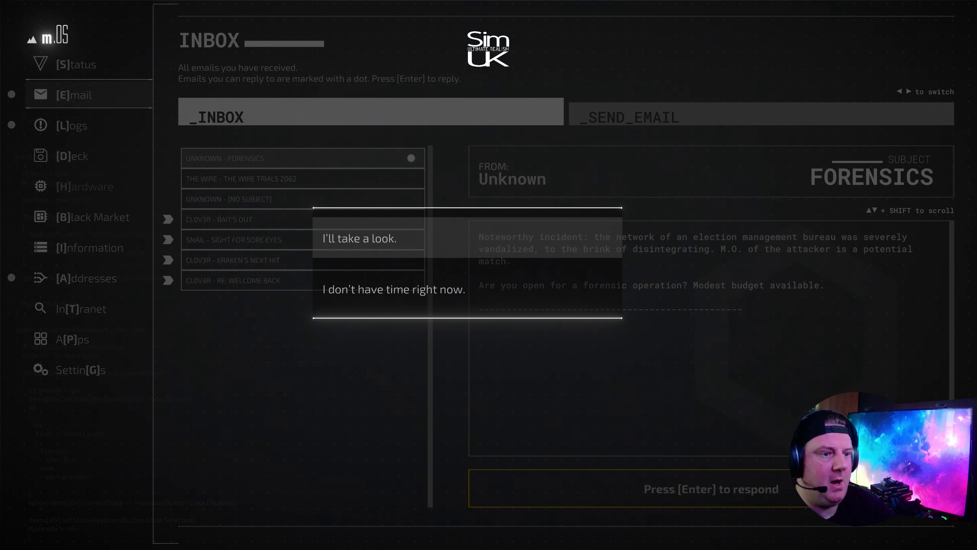
key(Return)
text(I'll tak)
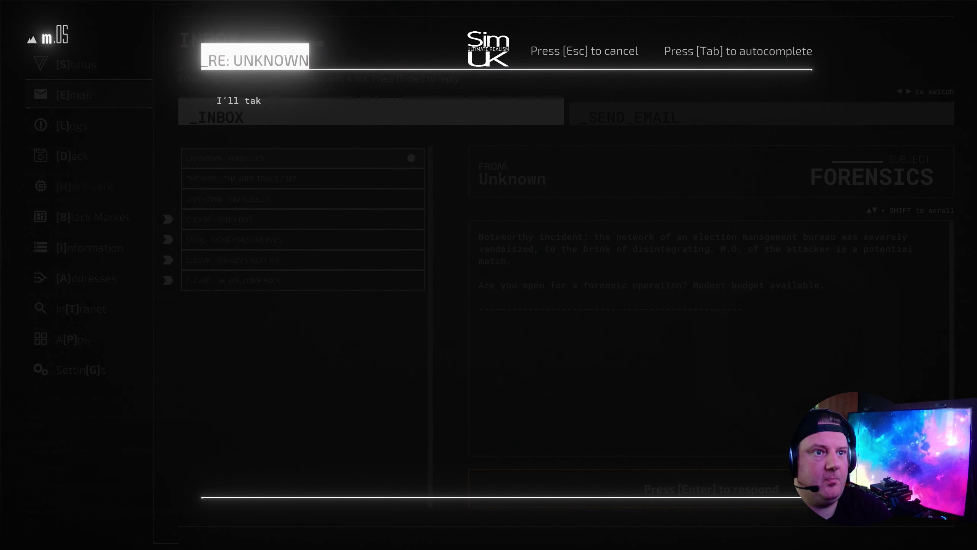
text(e a look.)
key(Return)
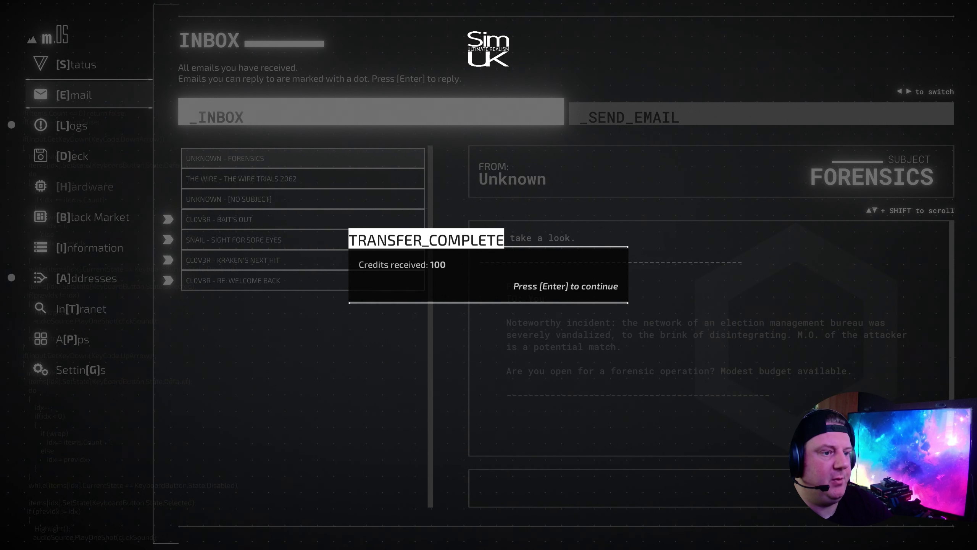
key(Return)
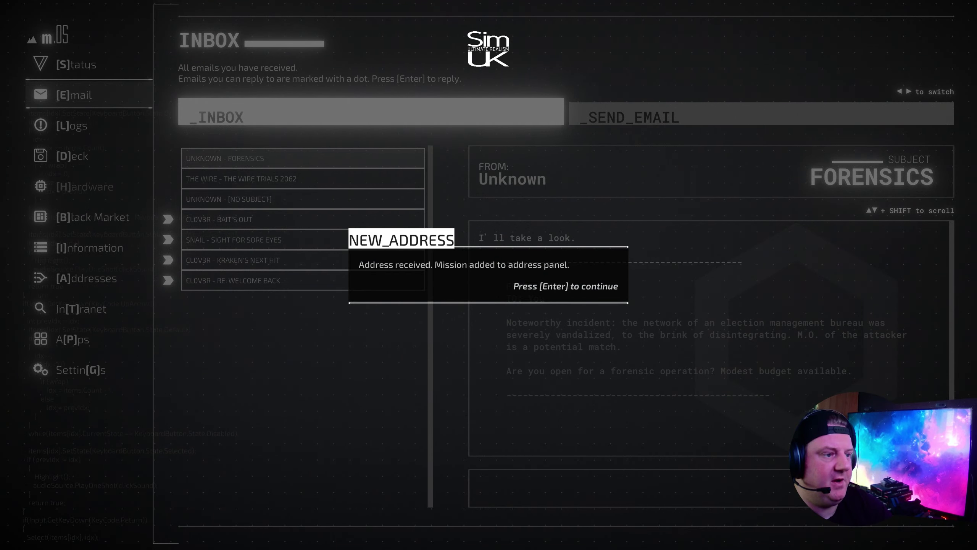
key(Return)
key(a)
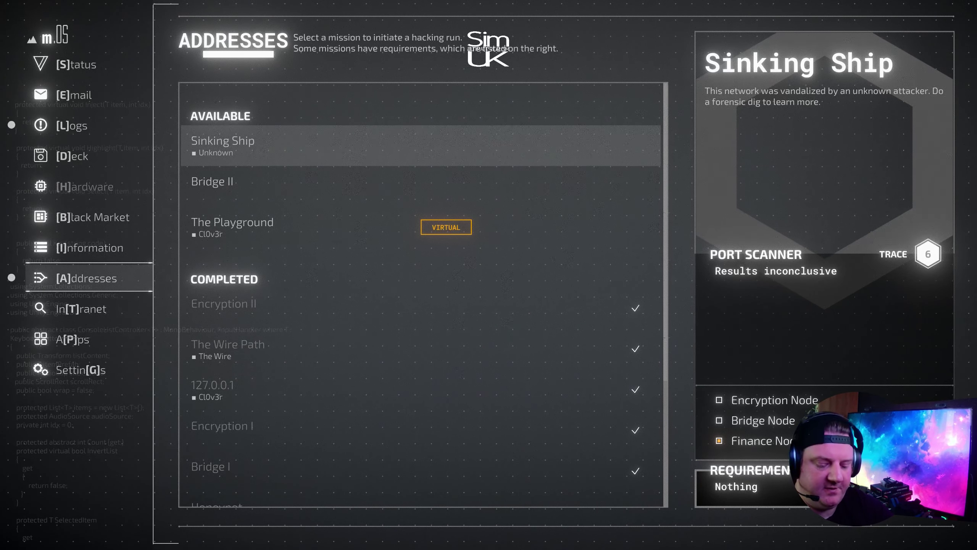
- Check the Deck program loadout, then return to Addresses for Sinking Ship
key(d)
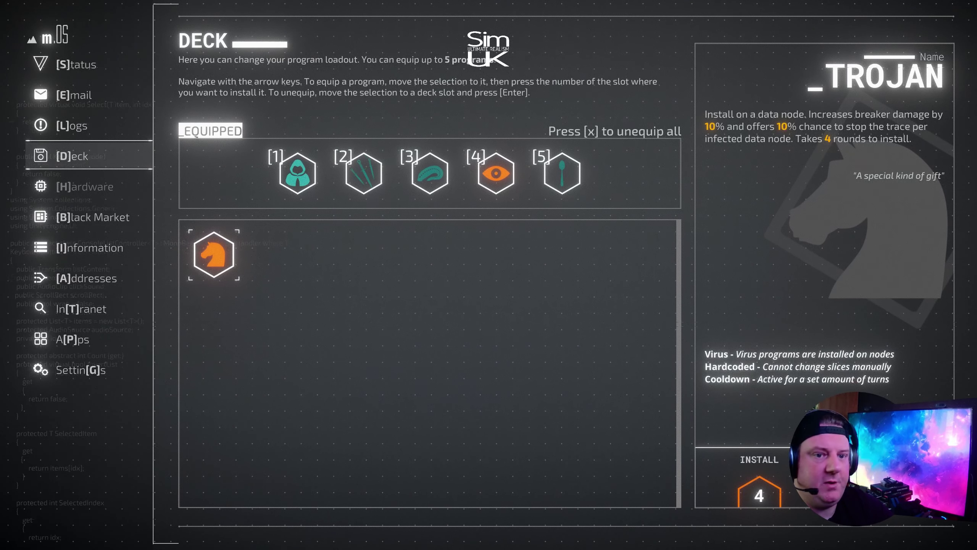
key(a)
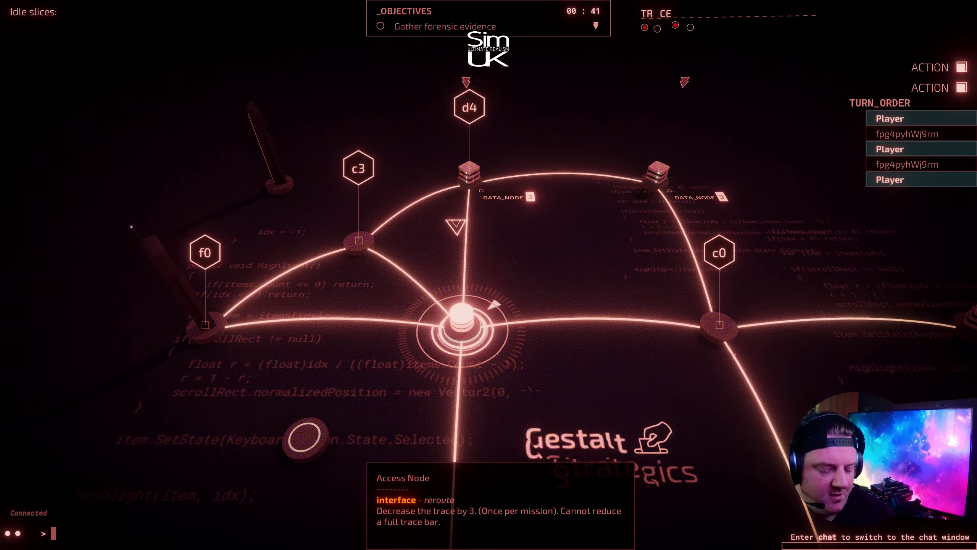
text(sniffer)
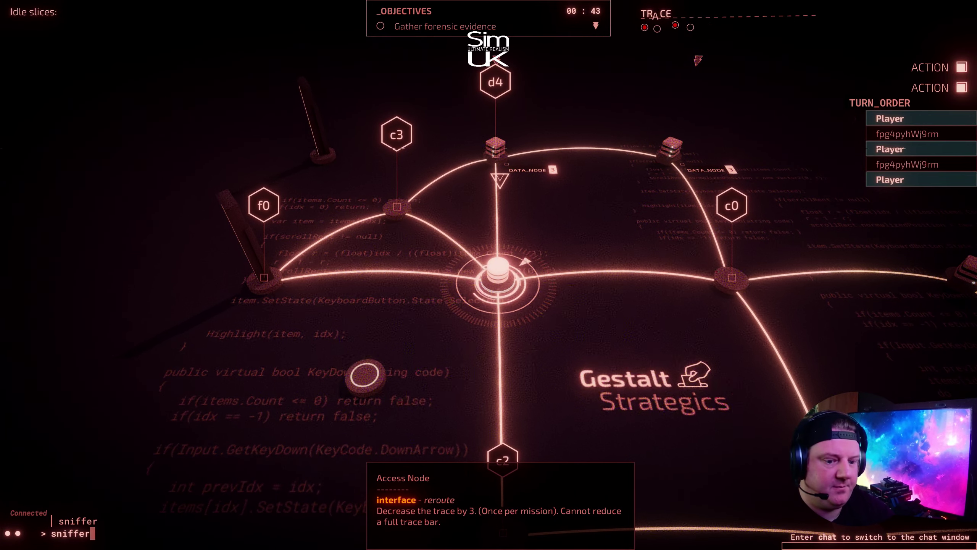
text( f)
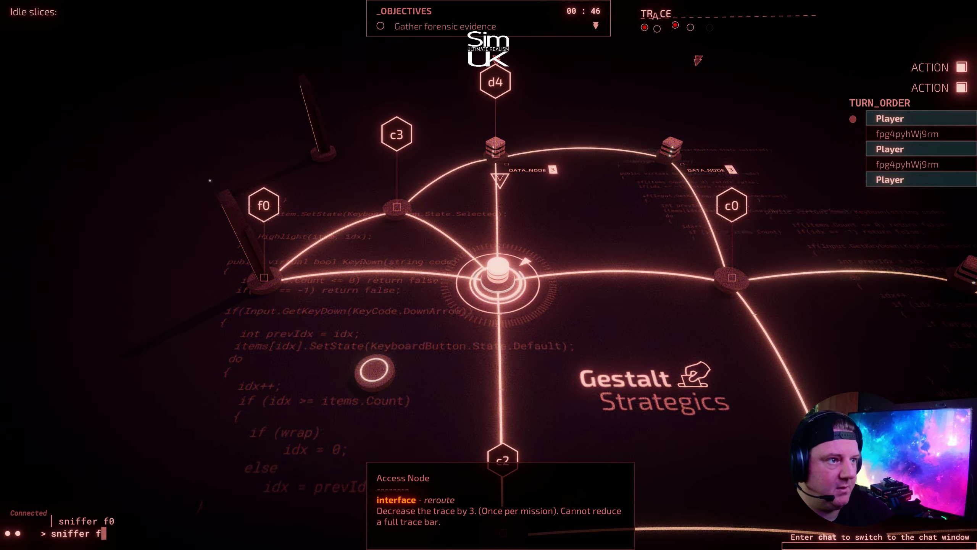
- Run a sniffer on data node d4, move onto it, and end the turn
key(BackSpace)
text(d4)
key(Return)
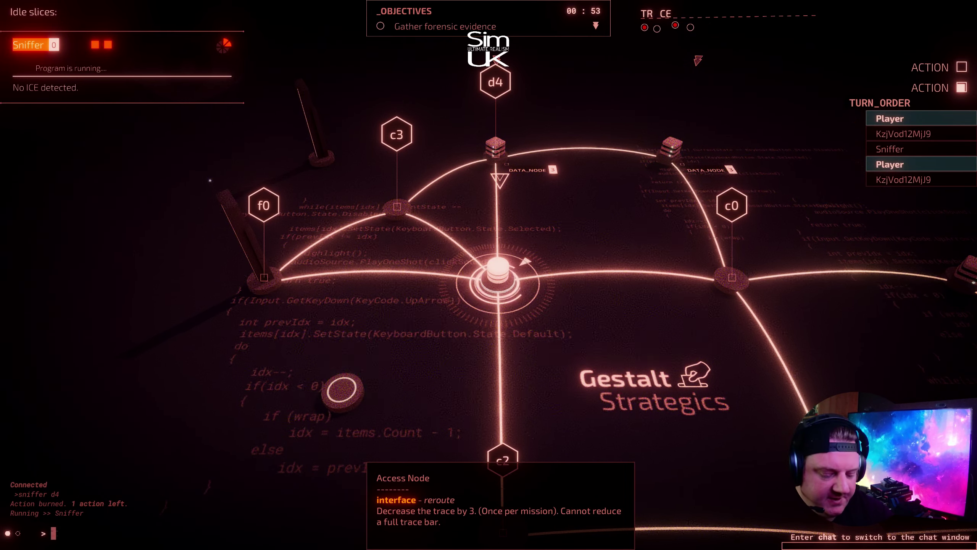
text(.)
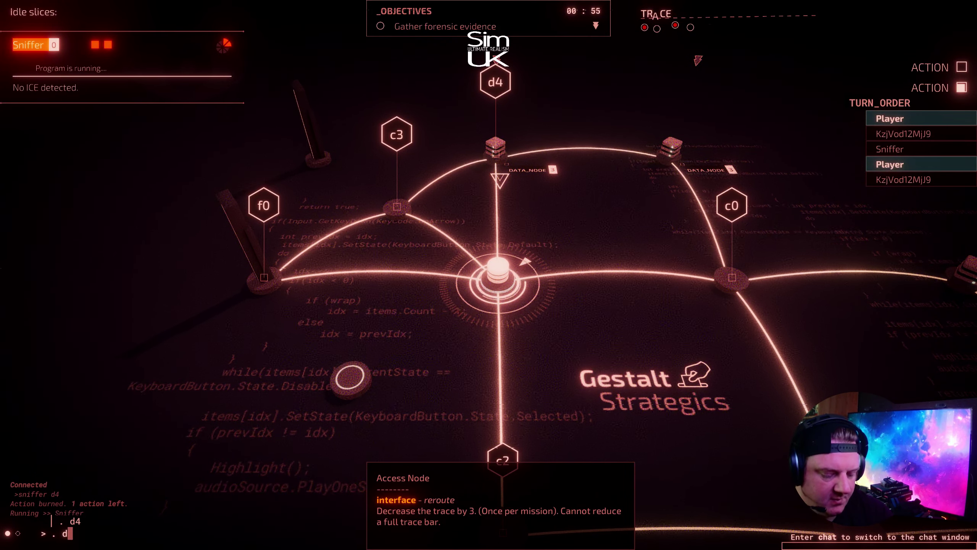
text( d4)
key(Return)
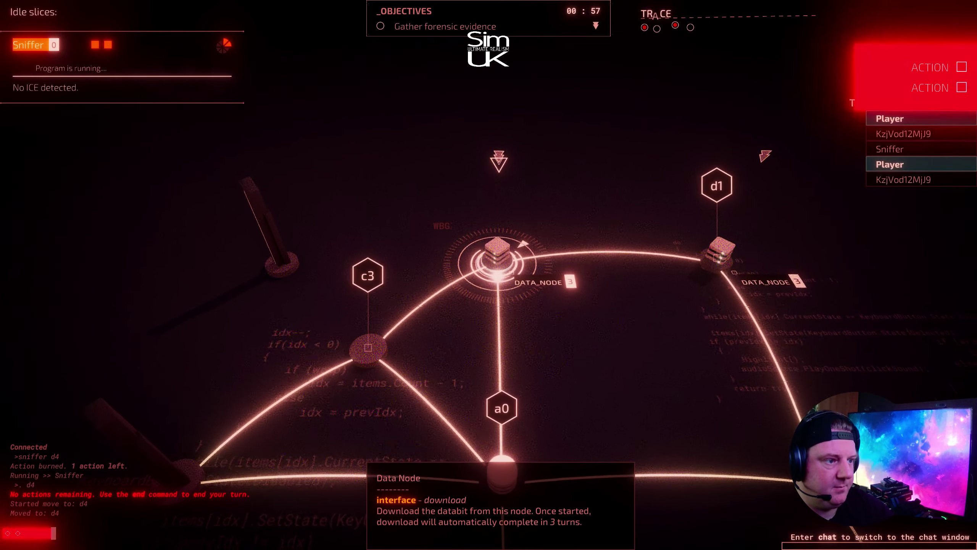
text(end)
key(Return)
text(downloa)
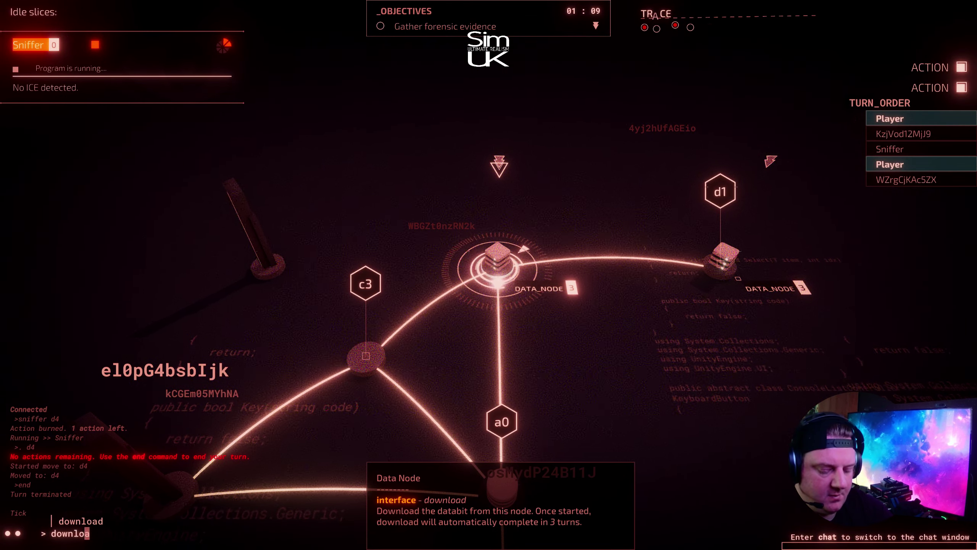
text(d)
- Start downloading d4's data, launch Cloak, and end the turn
key(Return)
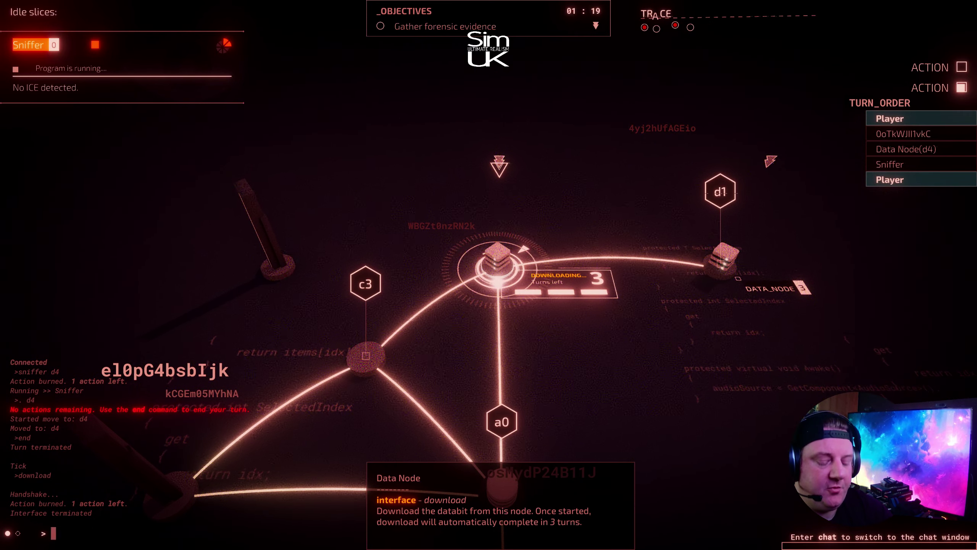
text(ak)
key(Return)
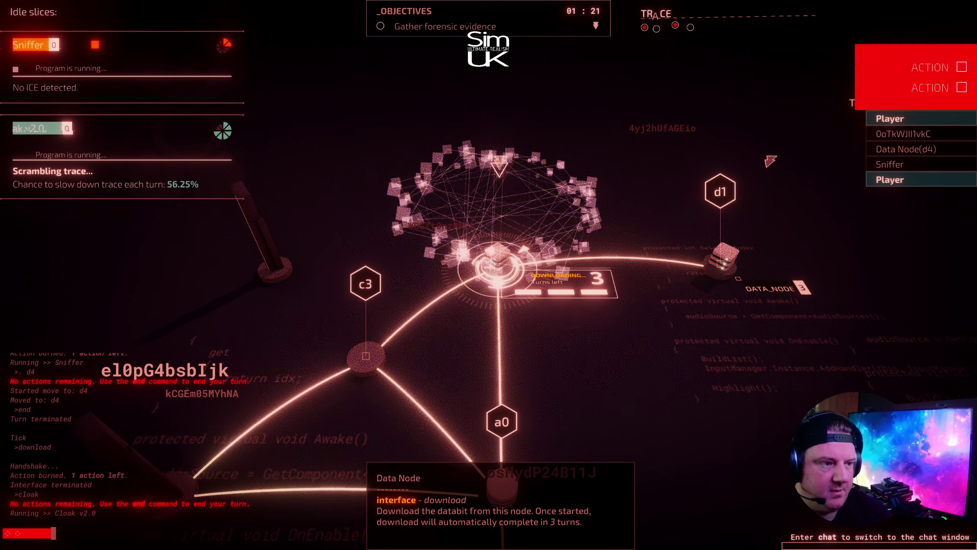
text(end)
key(Return)
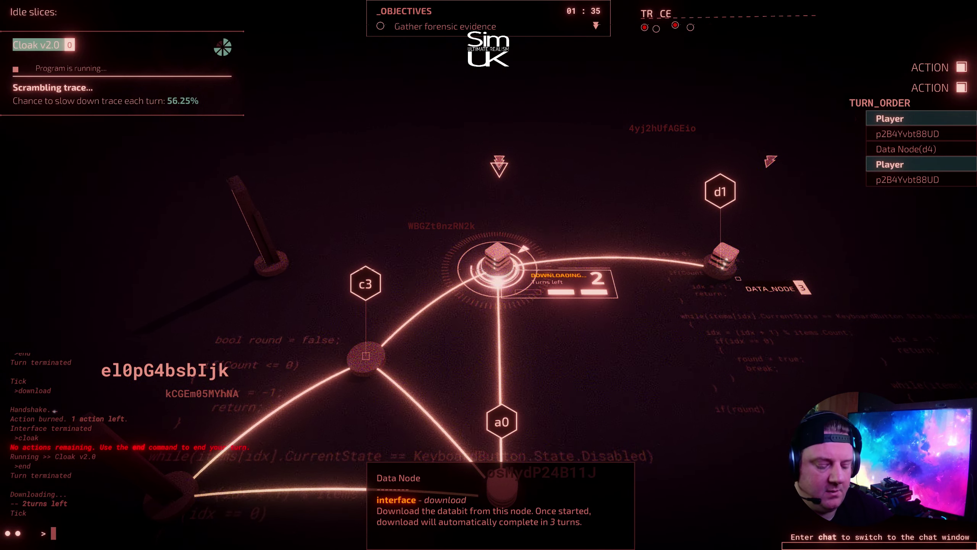
text(sniffer)
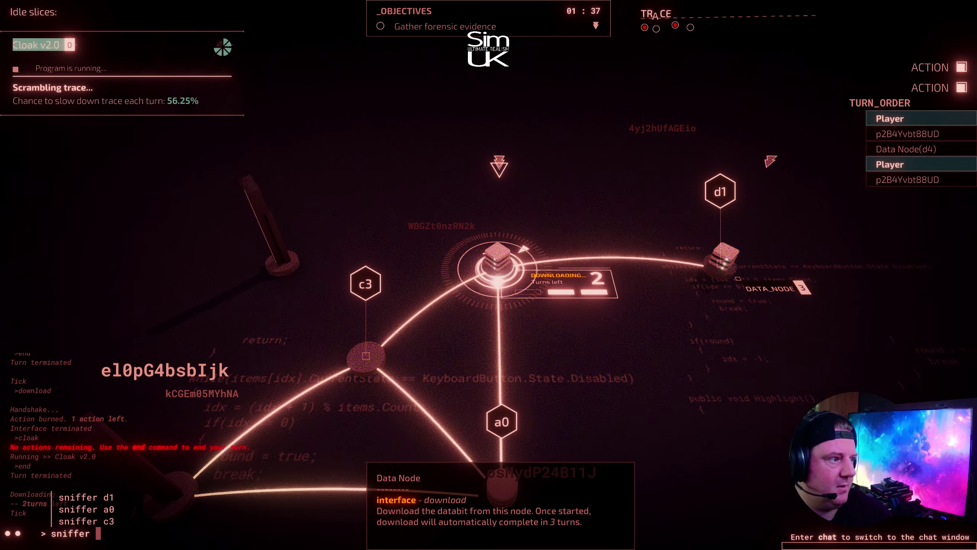
text( d1)
- Run a sniffer on data node d1, move onto it, and end the turn
key(Return)
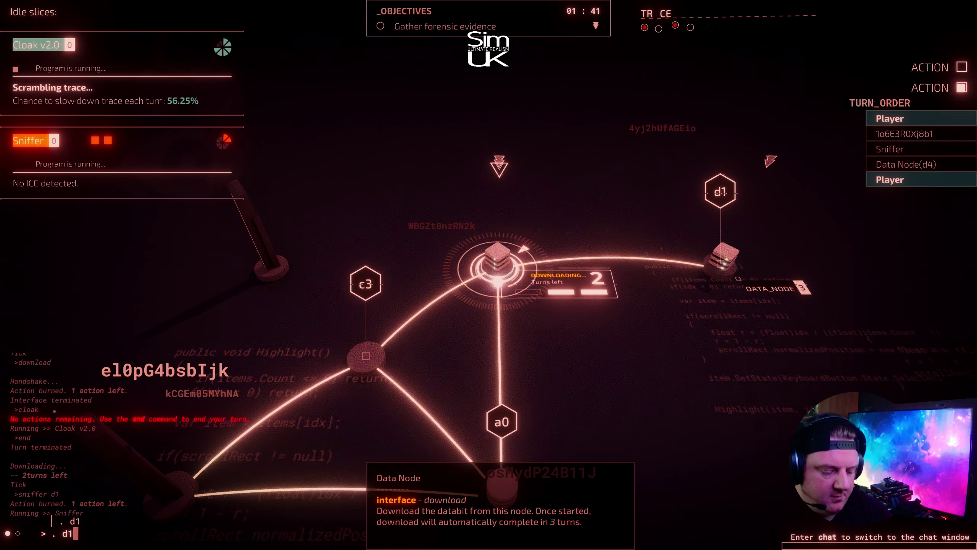
key(Return)
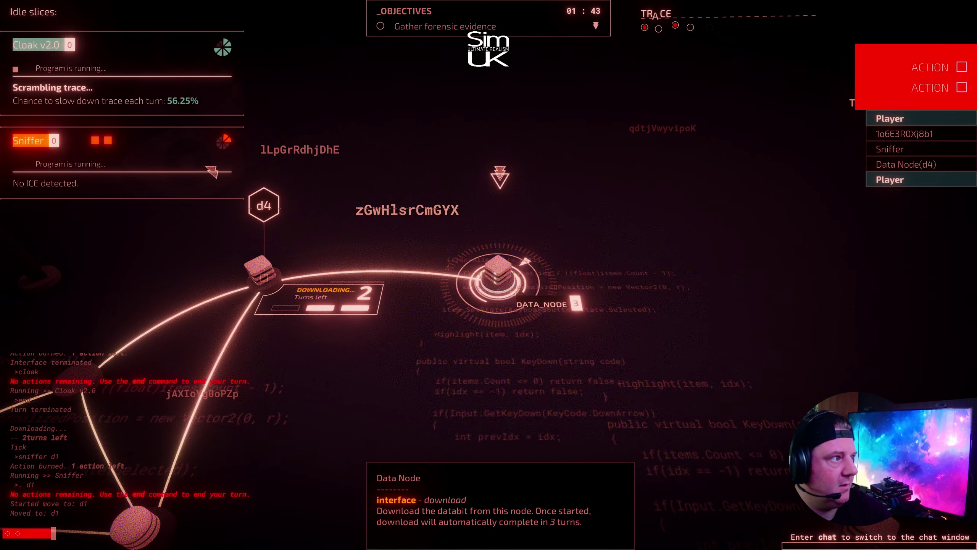
text(end)
key(Return)
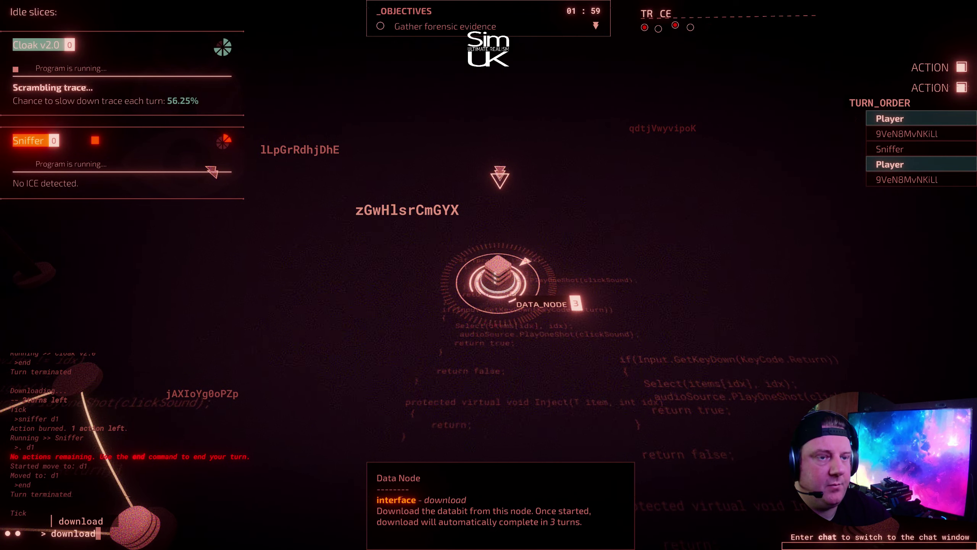
text(end)
- Start downloading d1's data, end the turn, and retry the download
key(Return)
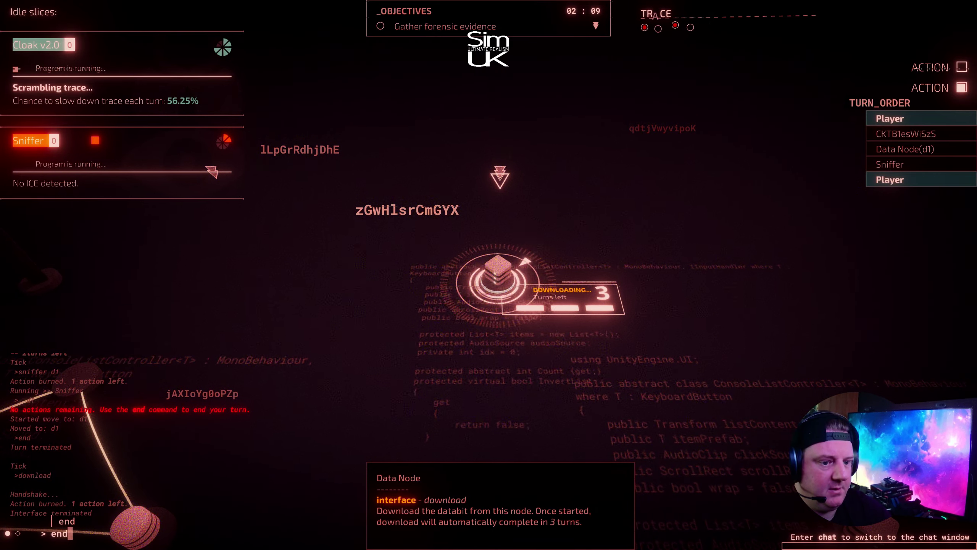
key(Return)
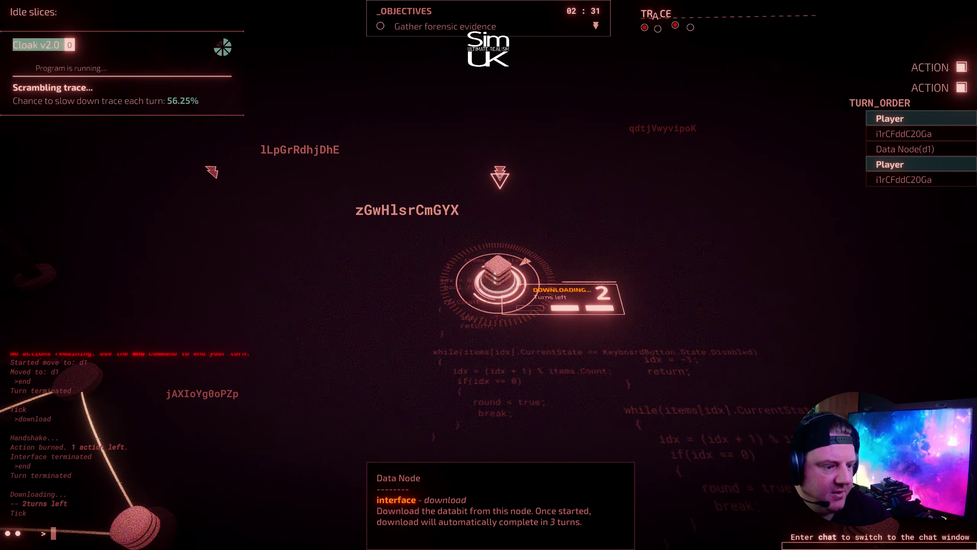
text(don)
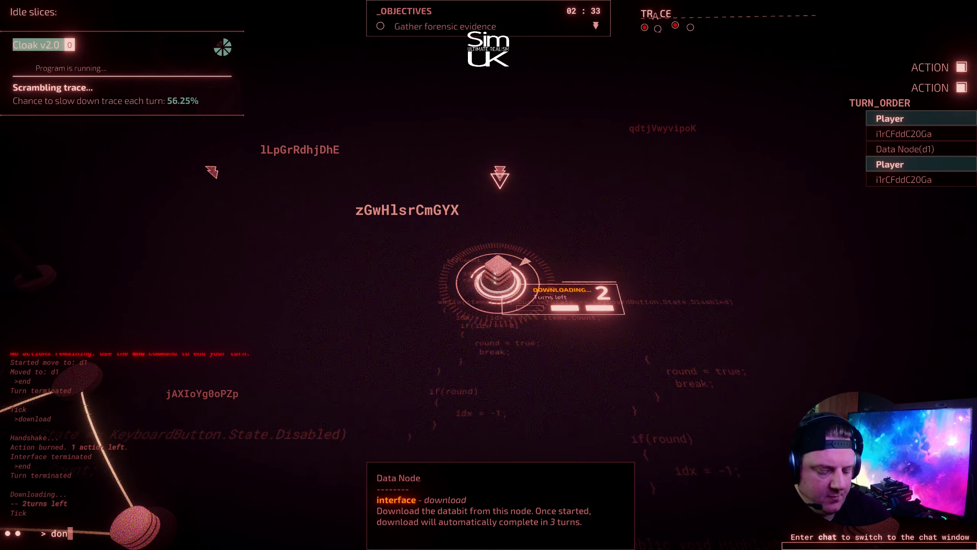
key(Return)
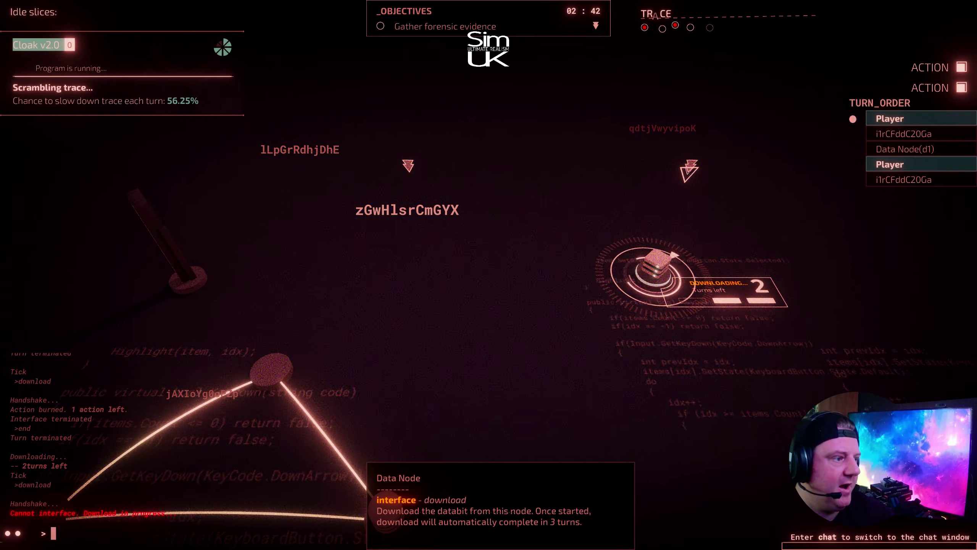
text(. d2d4)
- Try reaching node d4, then recall a command from history to retry moving onto d1
key(Return)
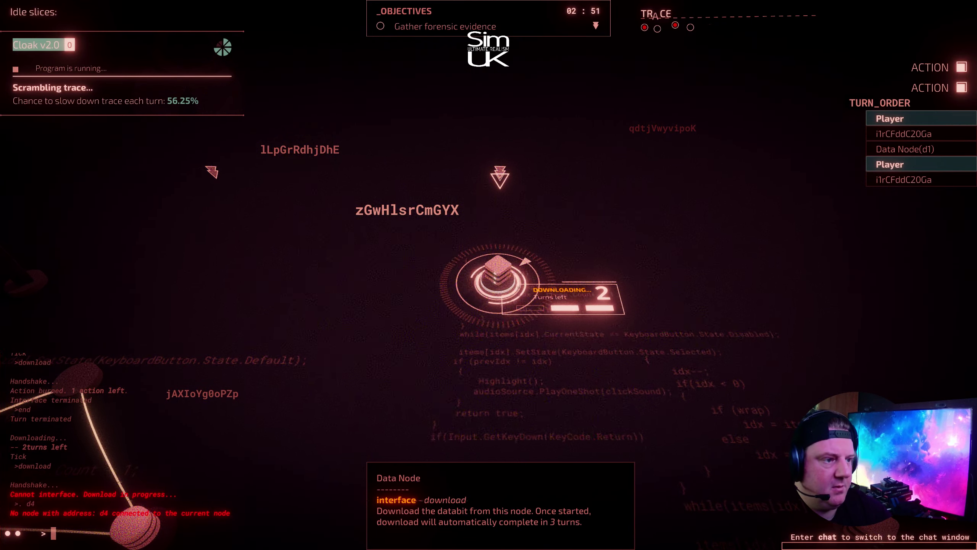
text(download)
key(Up)
key(Up)
key(Down)
key(Down)
key(Up)
key(Up)
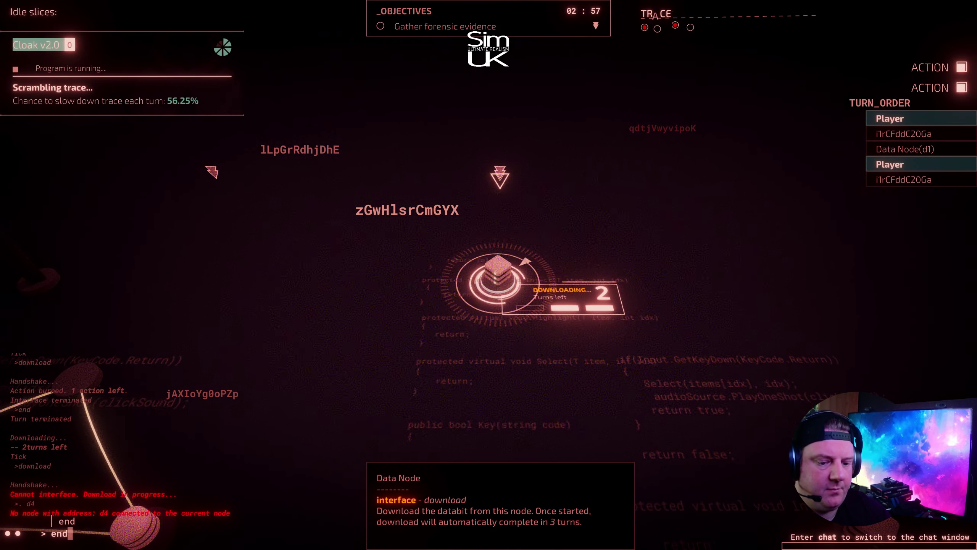
key(BackSpace)
key(BackSpace)
key(BackSpace)
text(d1)
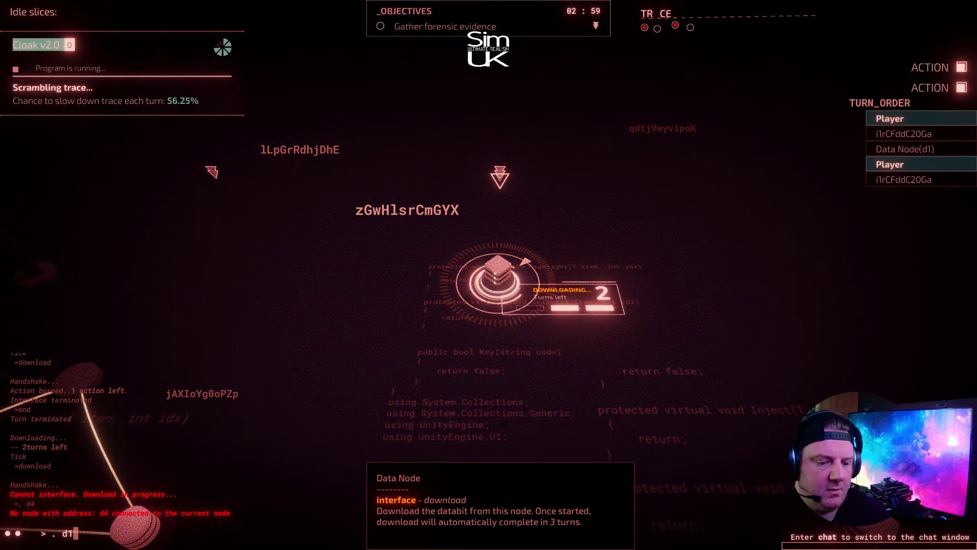
key(Return)
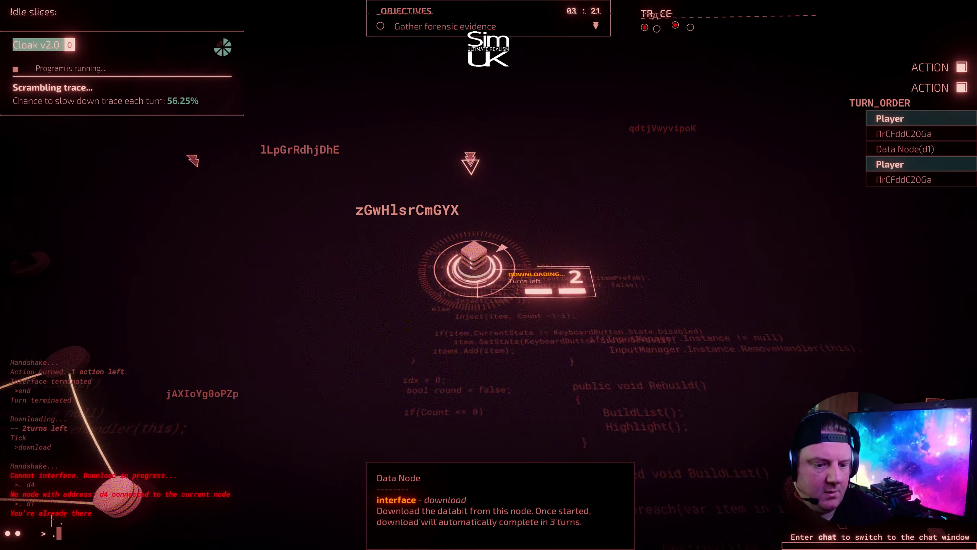
text(d1)
- Try node addresses d1, d2, d3 and d4, then list console commands with help
key(Return)
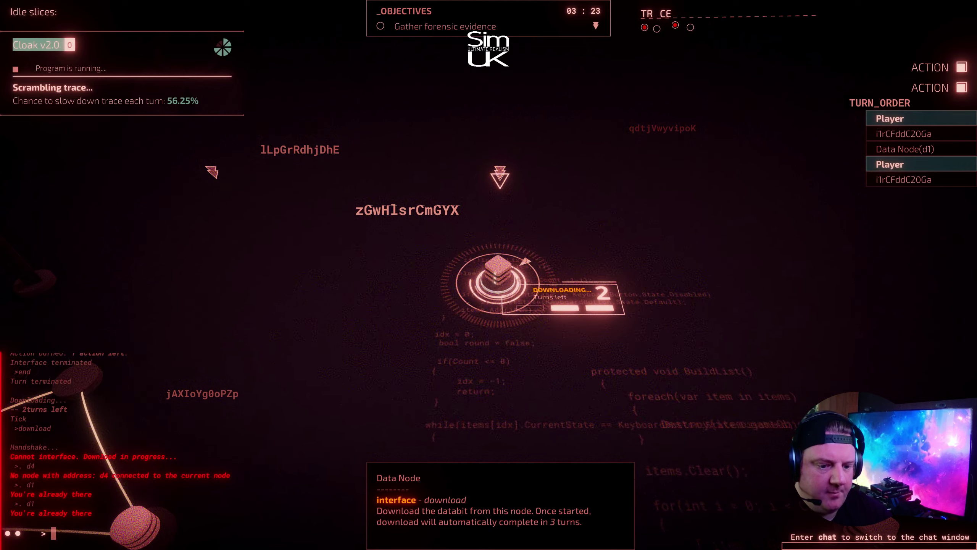
text(d2)
key(Return)
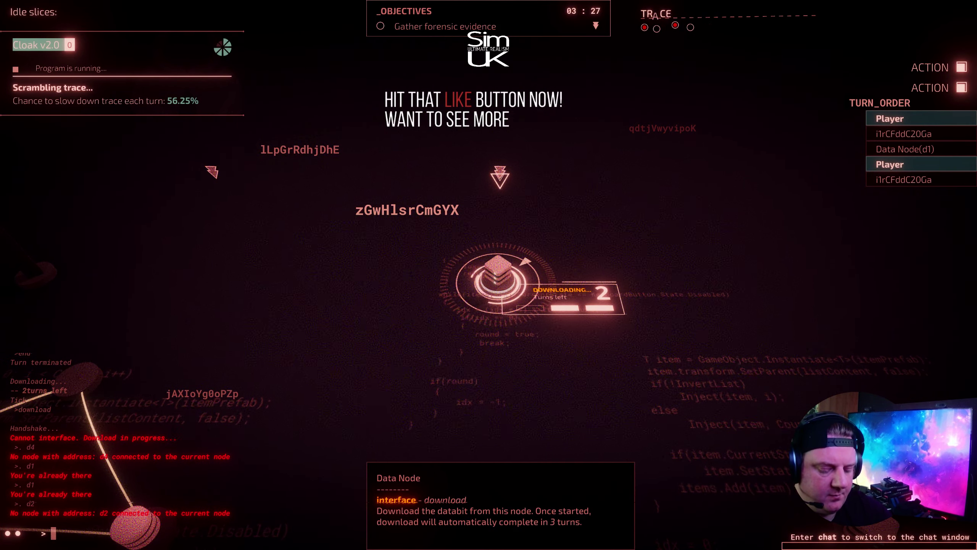
text(d3)
key(Return)
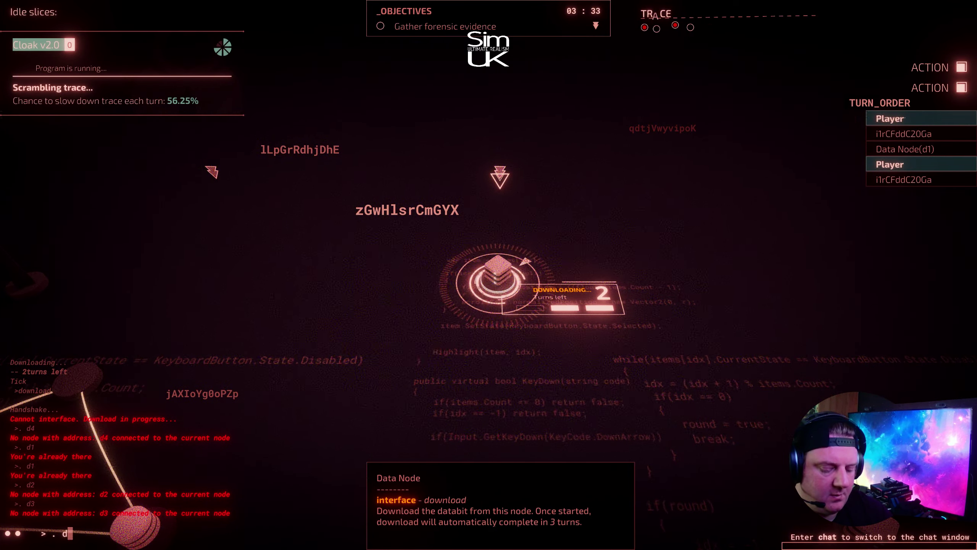
text(d4)
key(Return)
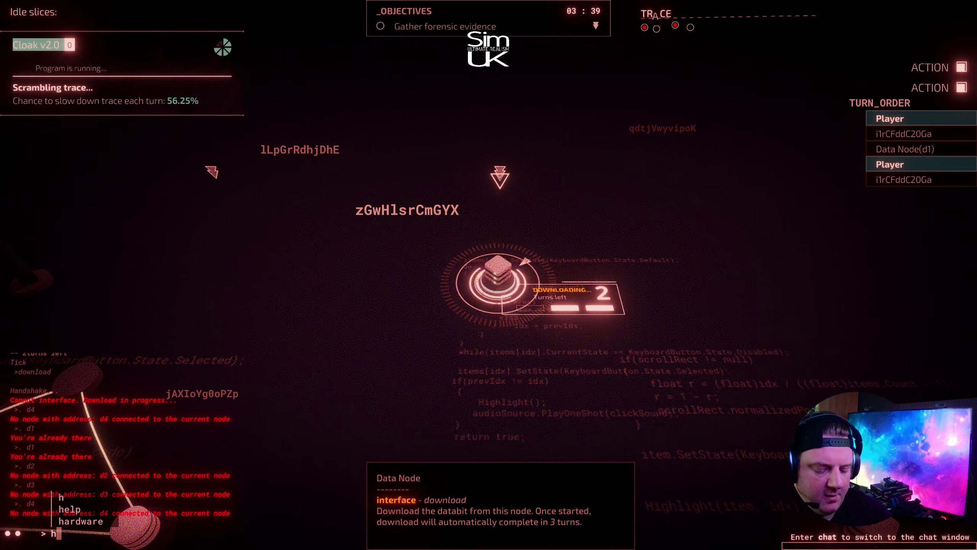
text(help)
key(Return)
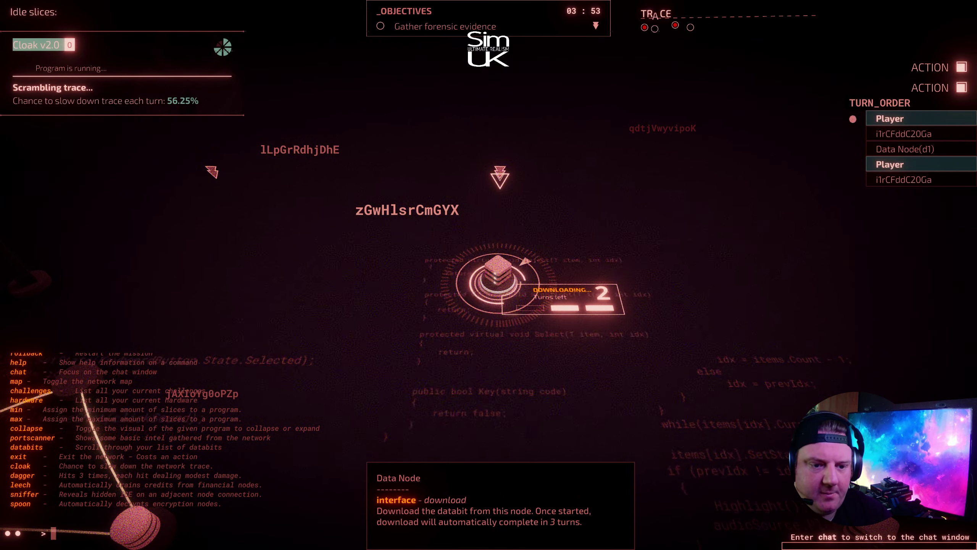
text(map)
key(Return)
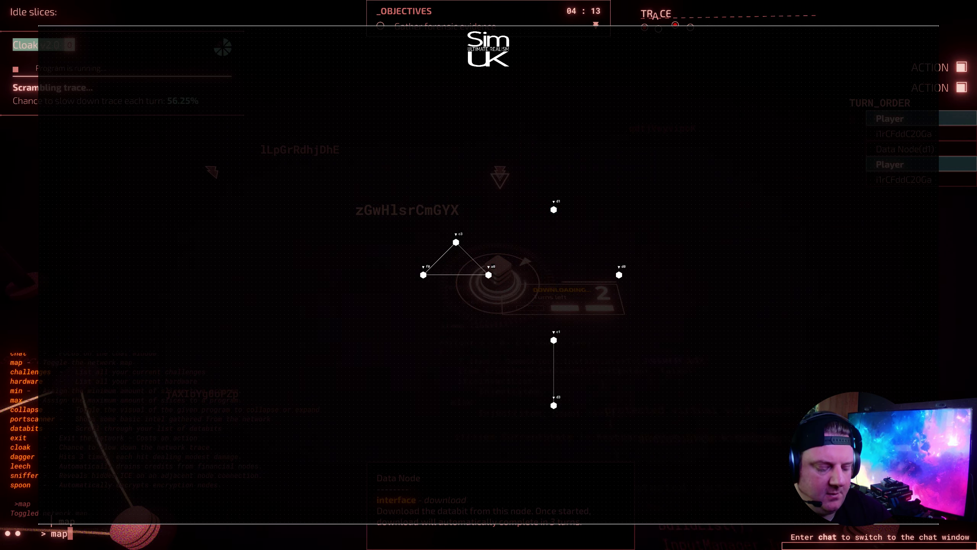
key(Return)
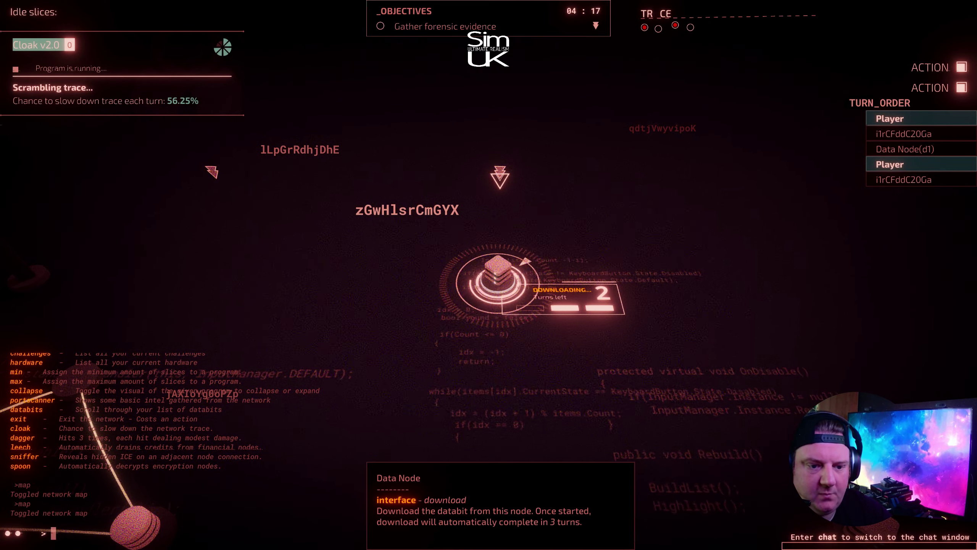
text(databits)
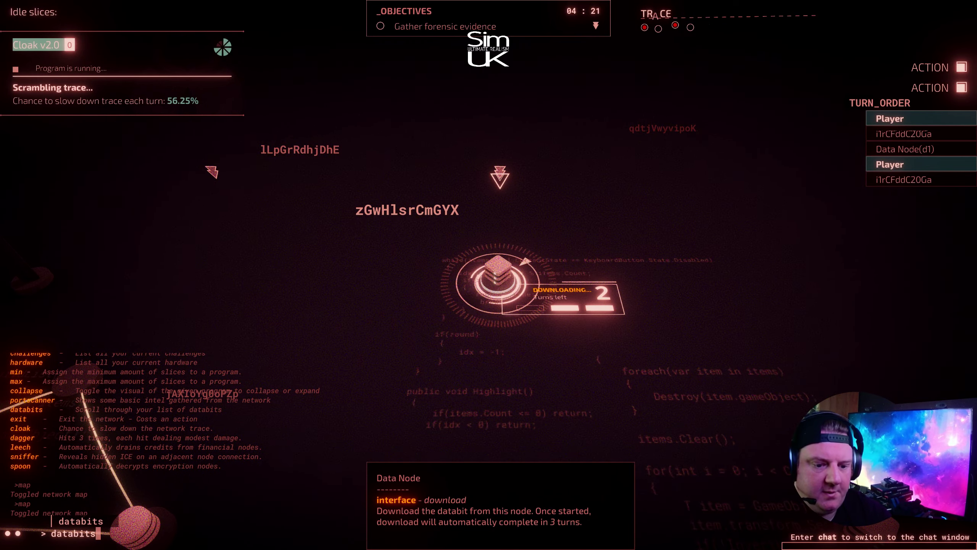
key(Return)
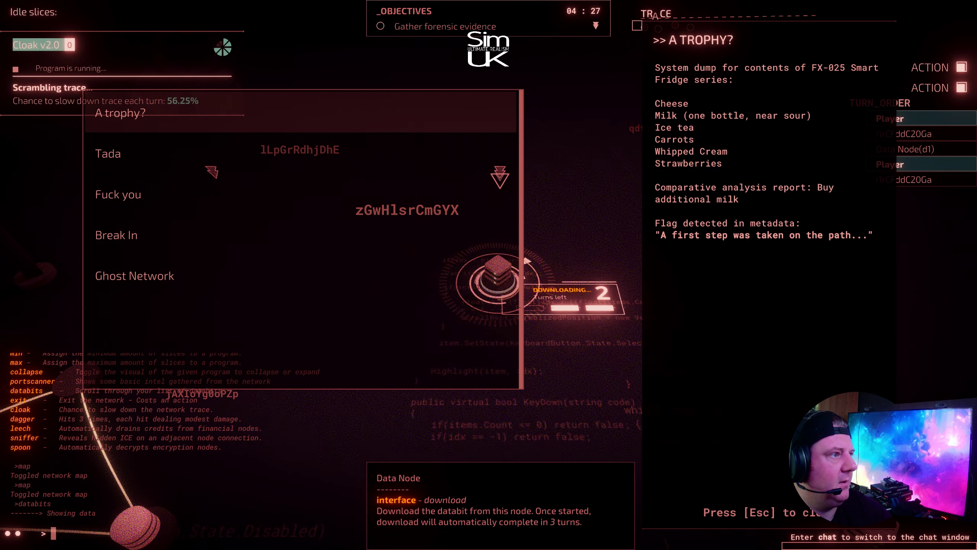
key(Escape)
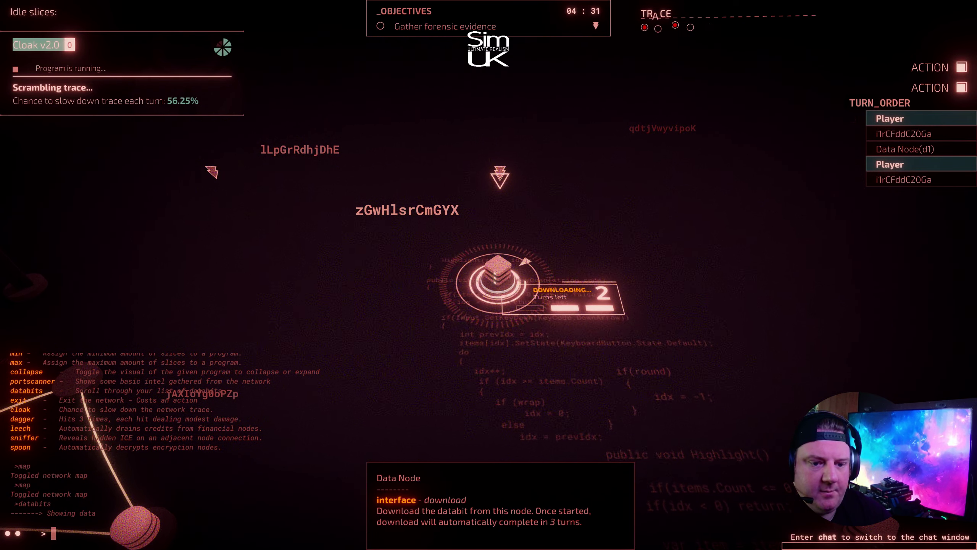
text(portscann)
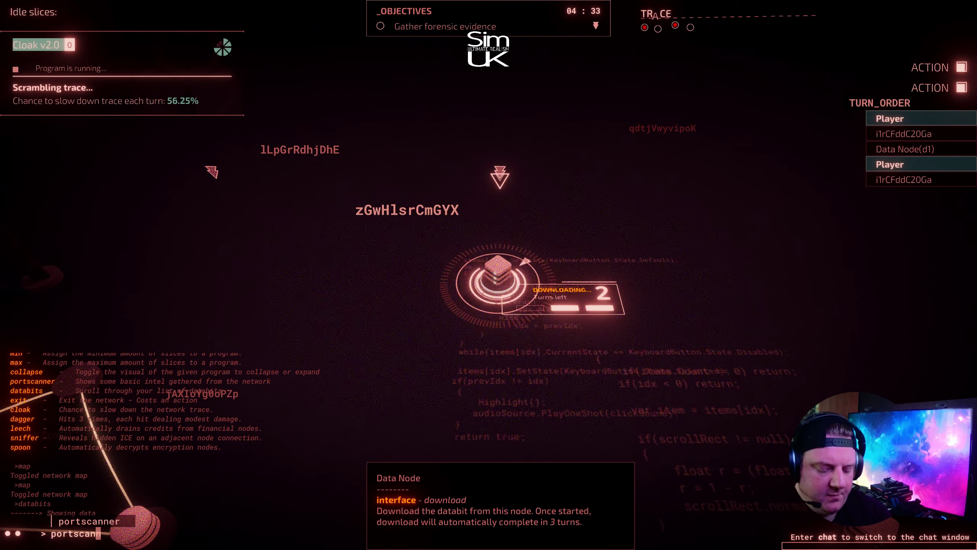
key(Tab)
key(Return)
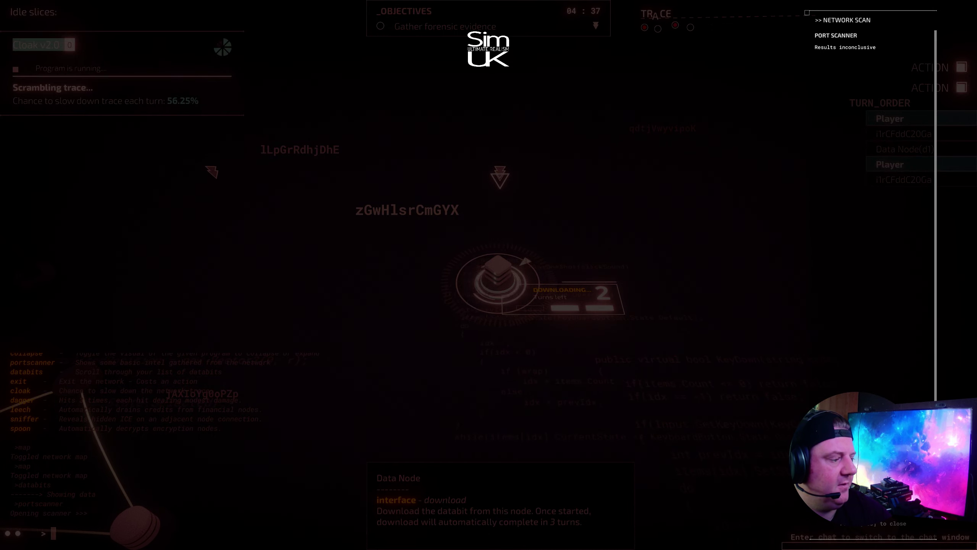
key(Escape)
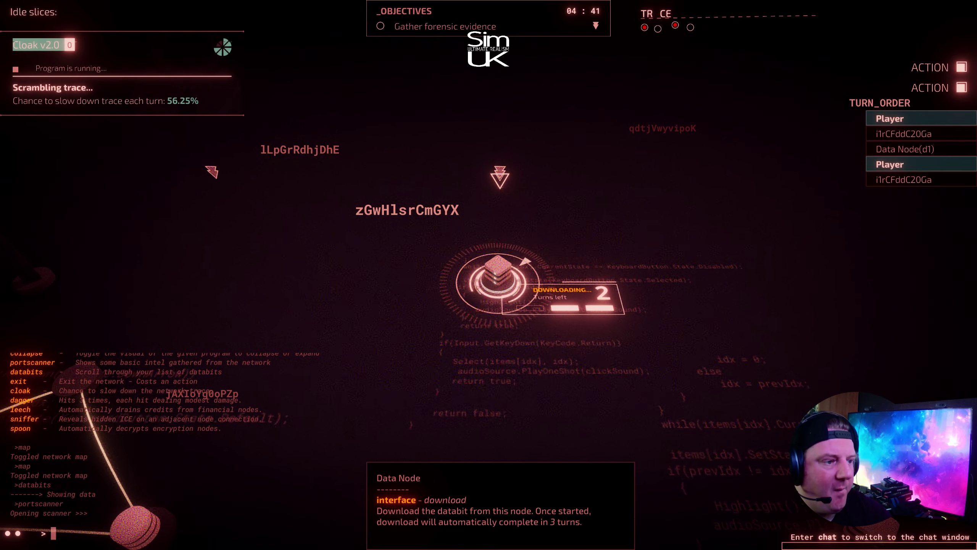
text(end)
- End two turns to finish the databit download, dismiss the prompts, and switch to chat
key(Return)
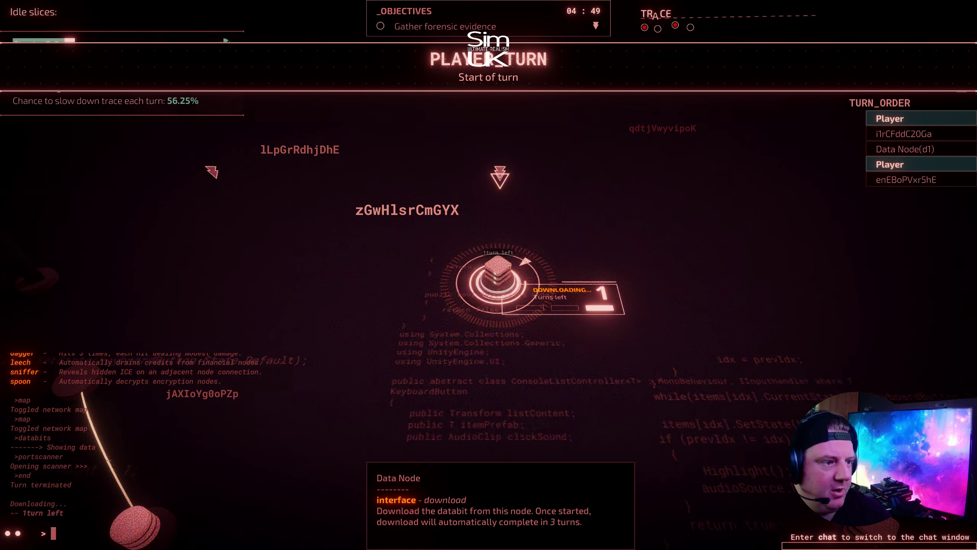
text(end)
key(Return)
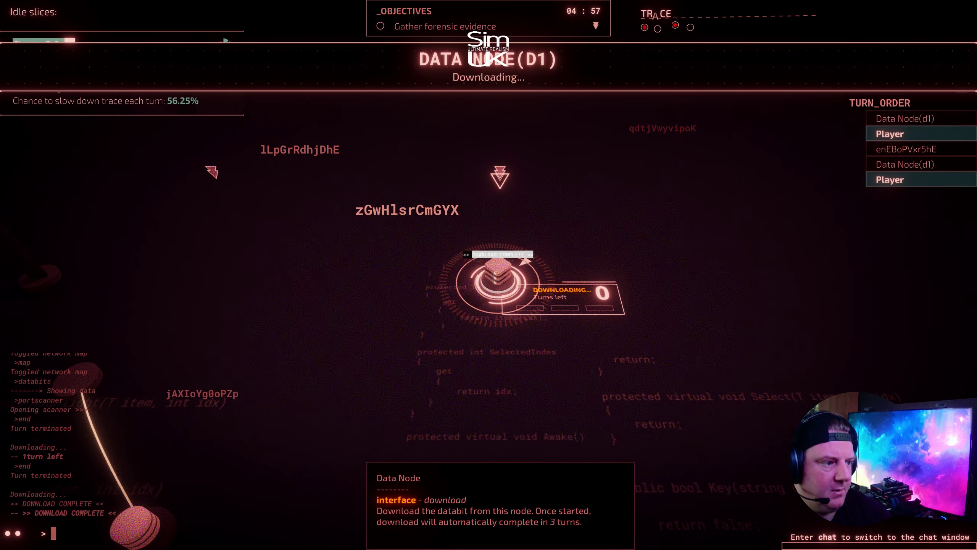
key(y)
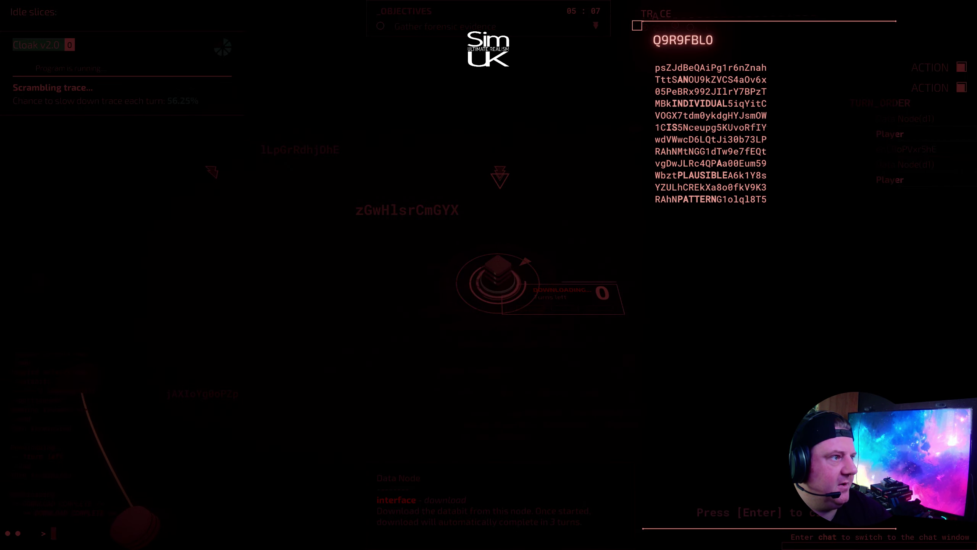
key(Return)
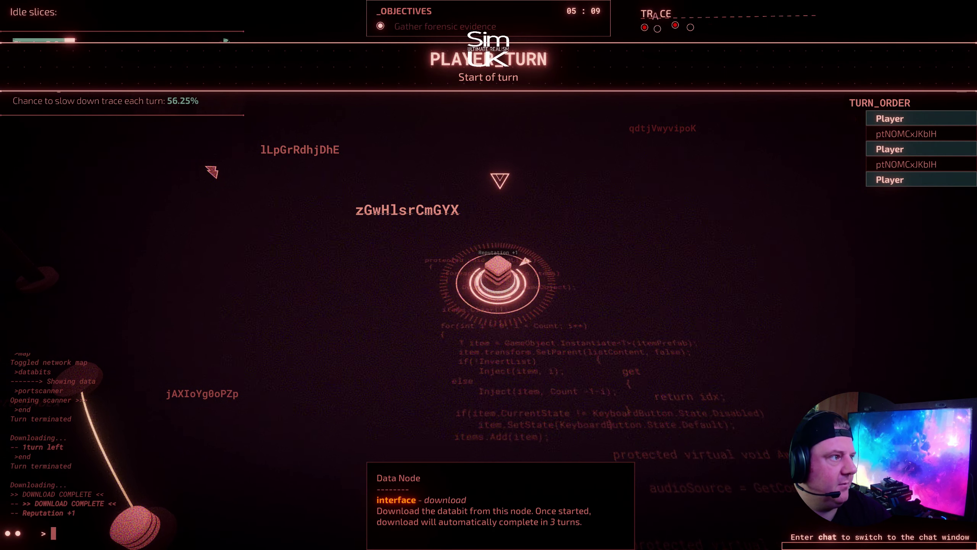
text(exit)
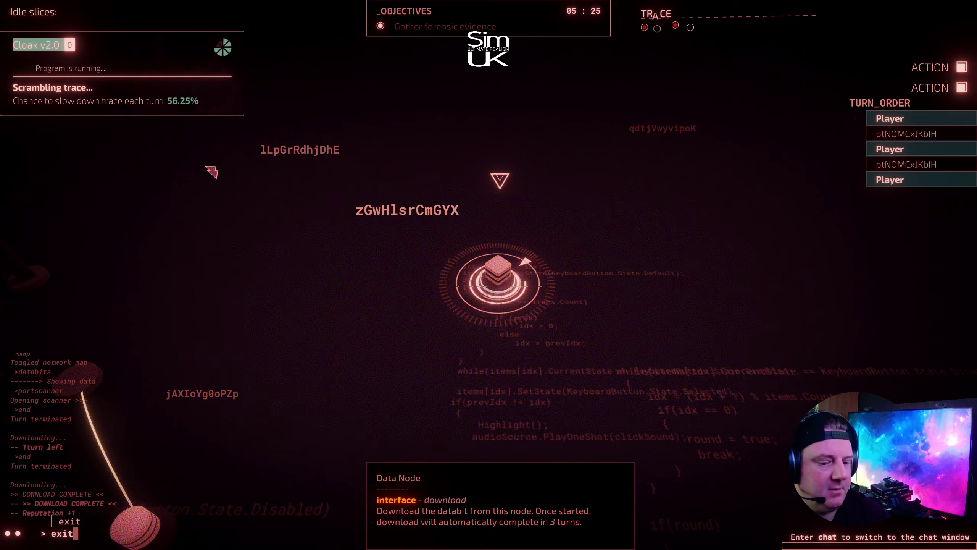
key(BackSpace)
key(BackSpace)
key(BackSpace)
text(chat)
key(Return)
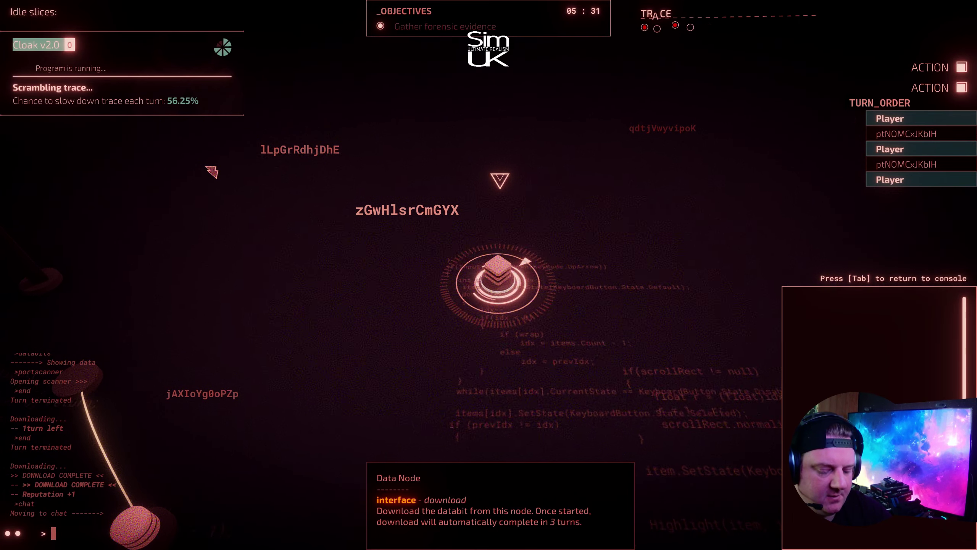
- Close the chat, then exit the network, confirming Y to abort the connection
key(Tab)
text(I can se)
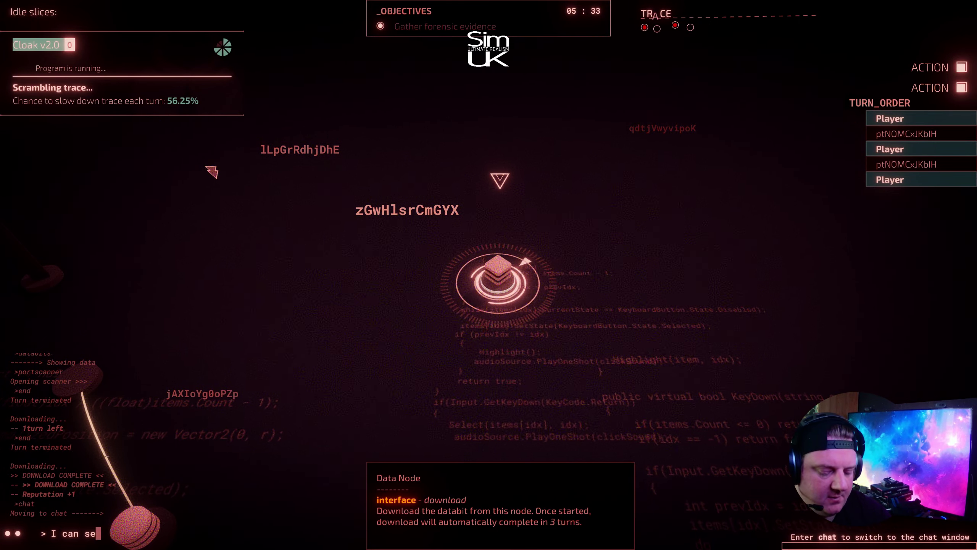
text(e you)
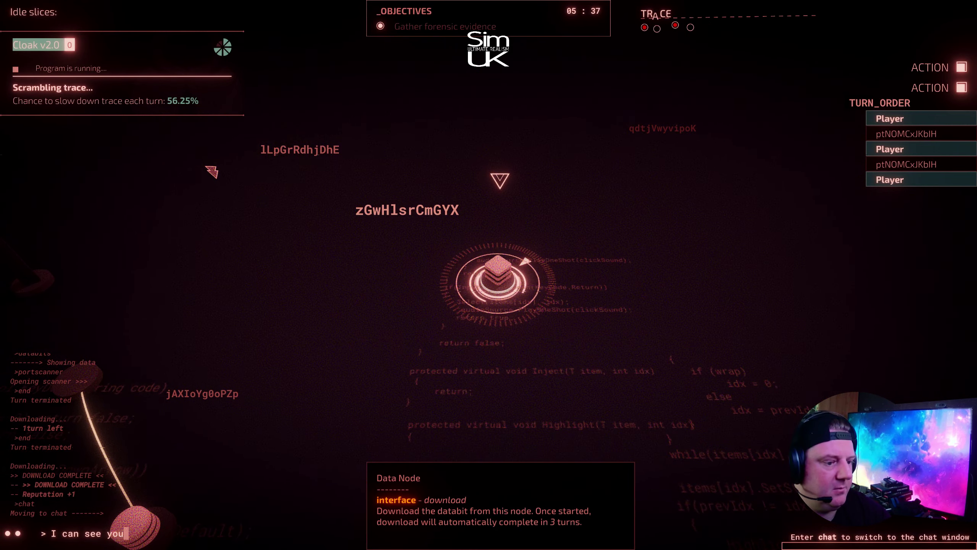
key(BackSpace)
key(BackSpace)
key(BackSpace)
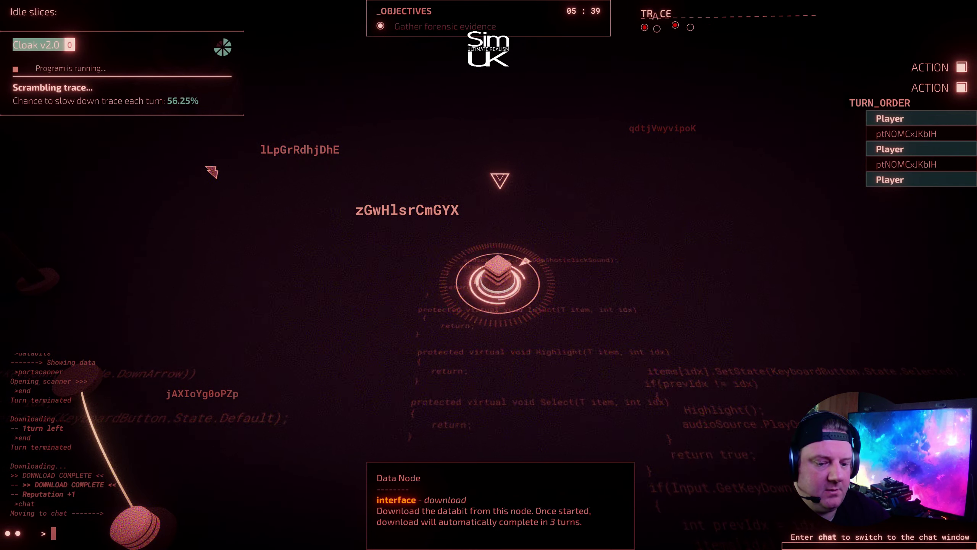
text(chat)
key(Return)
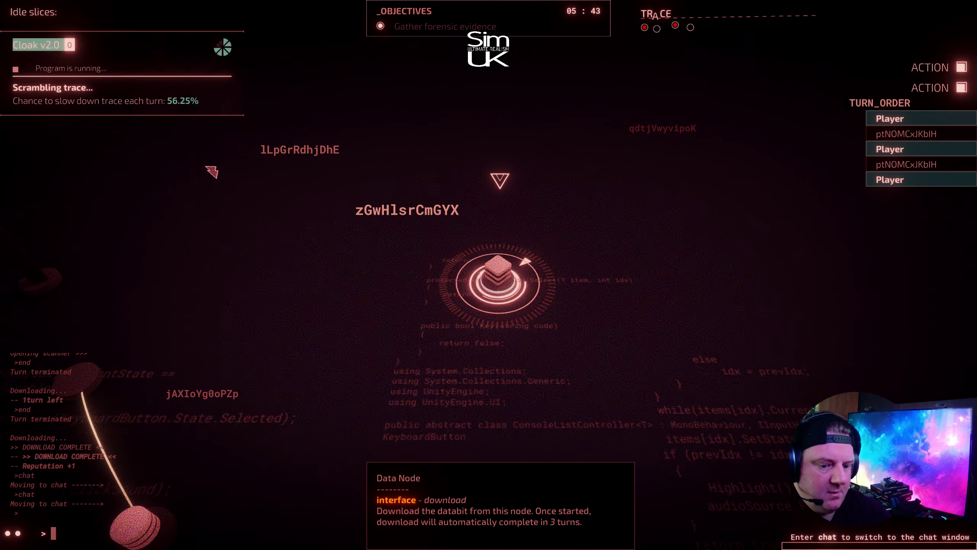
text(chat)
key(Return)
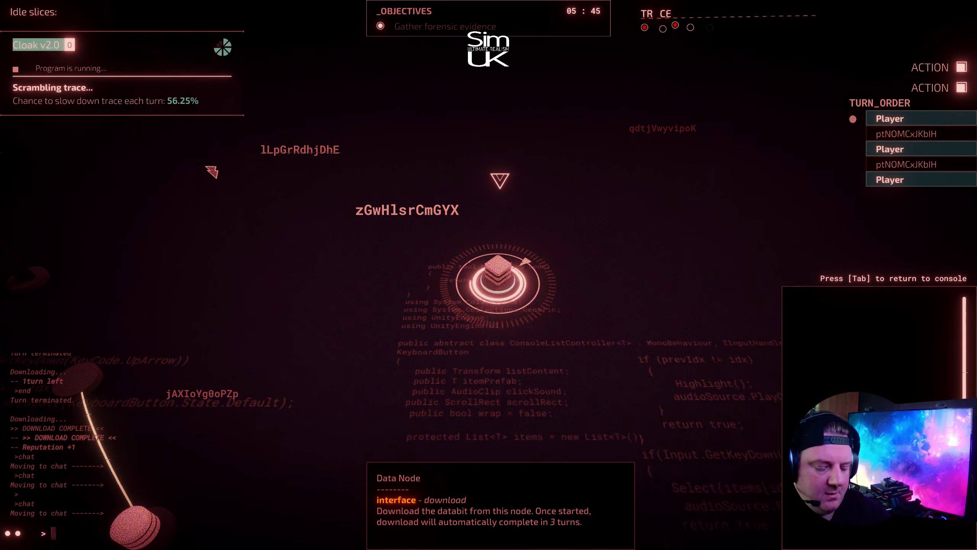
key(Tab)
text(exit)
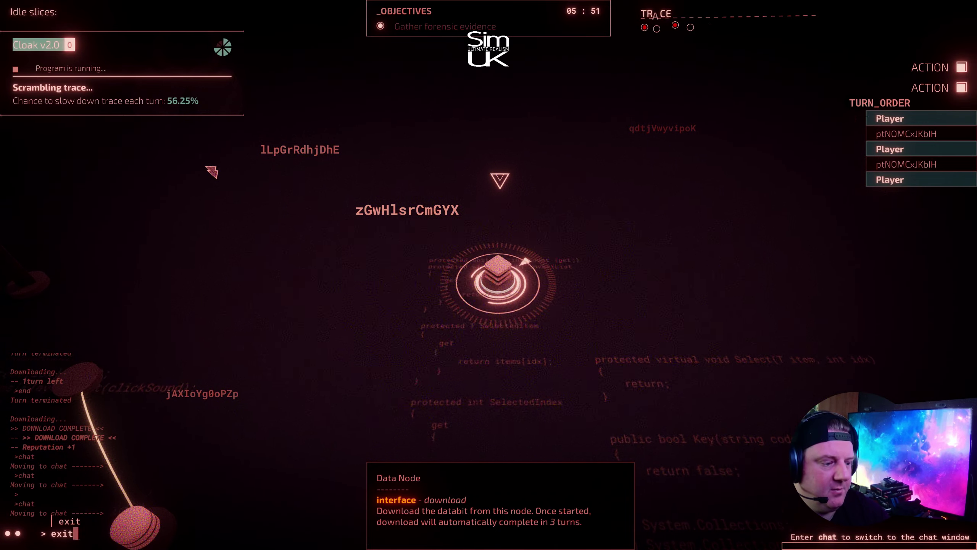
key(Return)
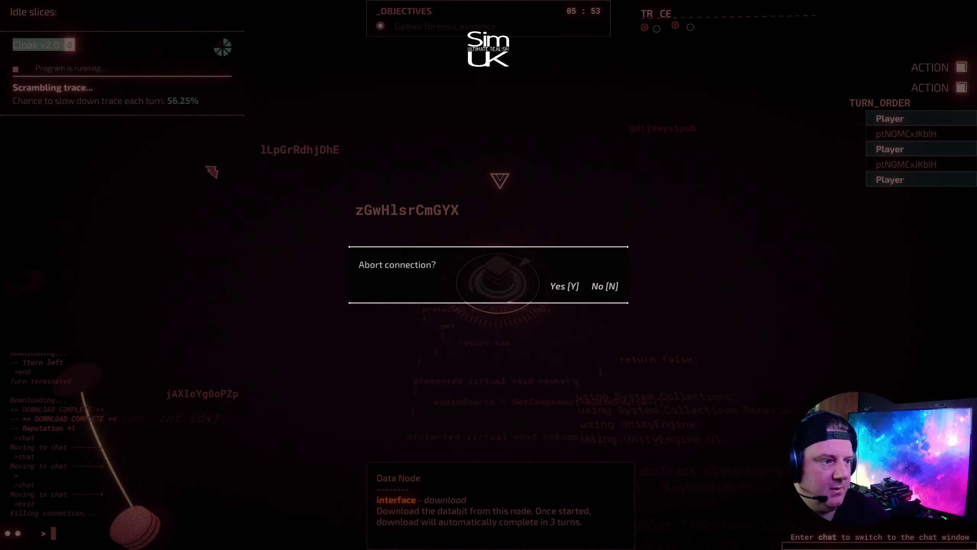
key(y)
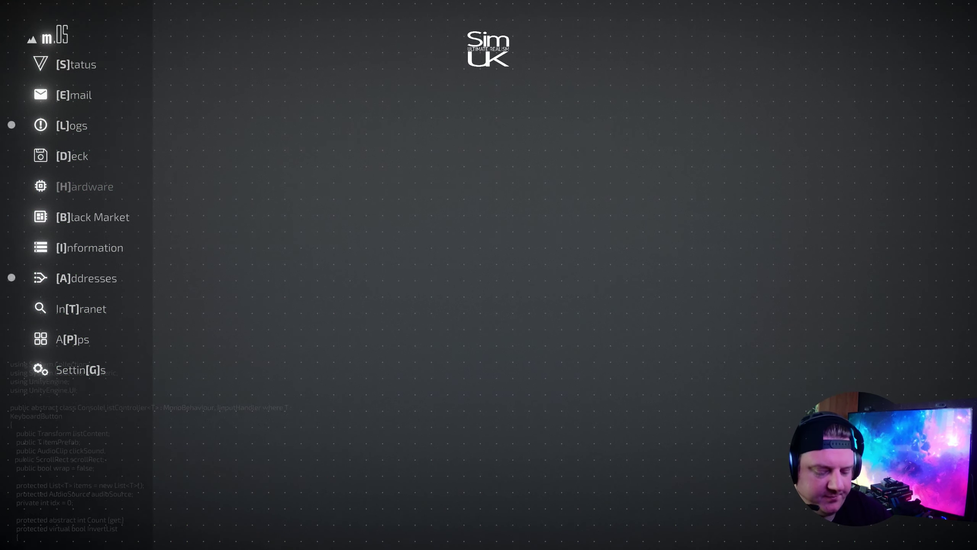
- Check the mission log, try composing an email, dismiss the notice, and return to the inbox
key(l)
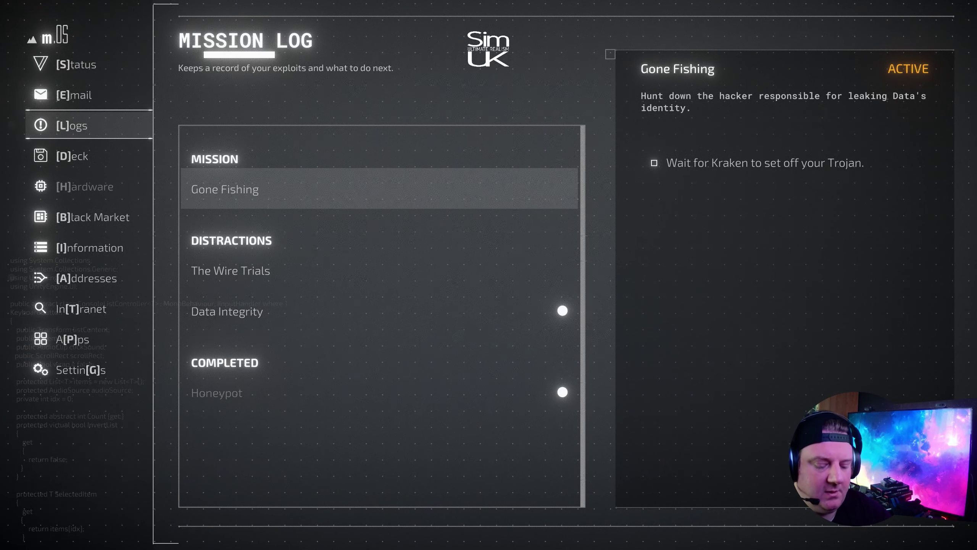
key(e)
key(Right)
key(Return)
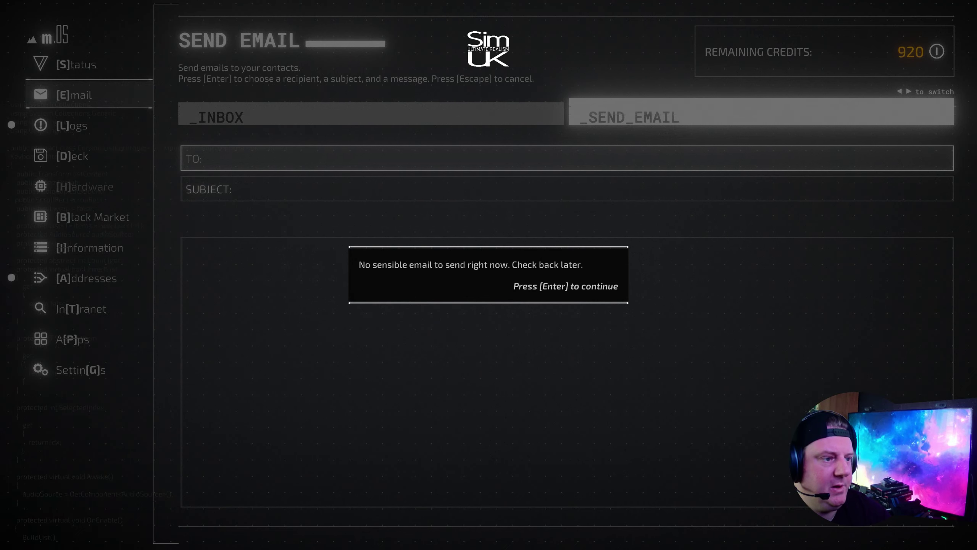
key(Return)
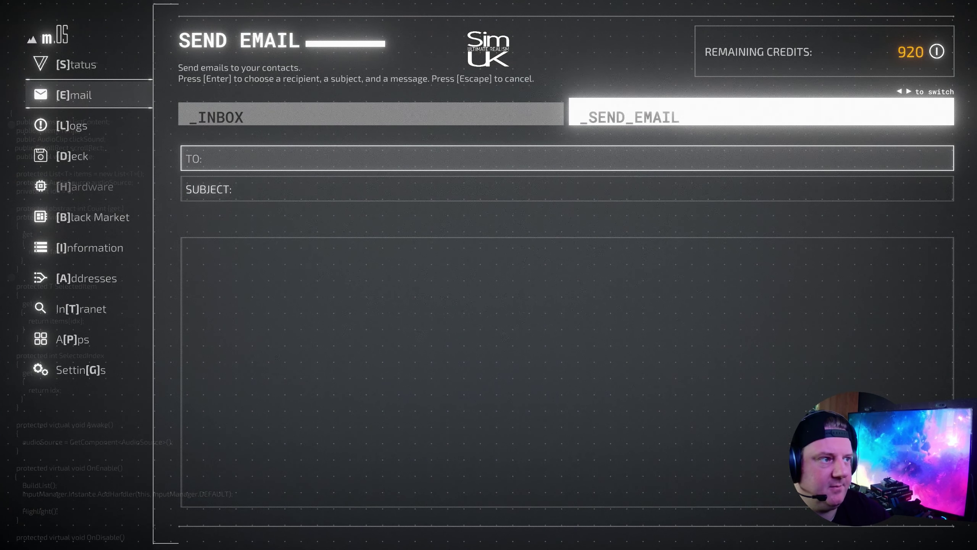
key(Left)
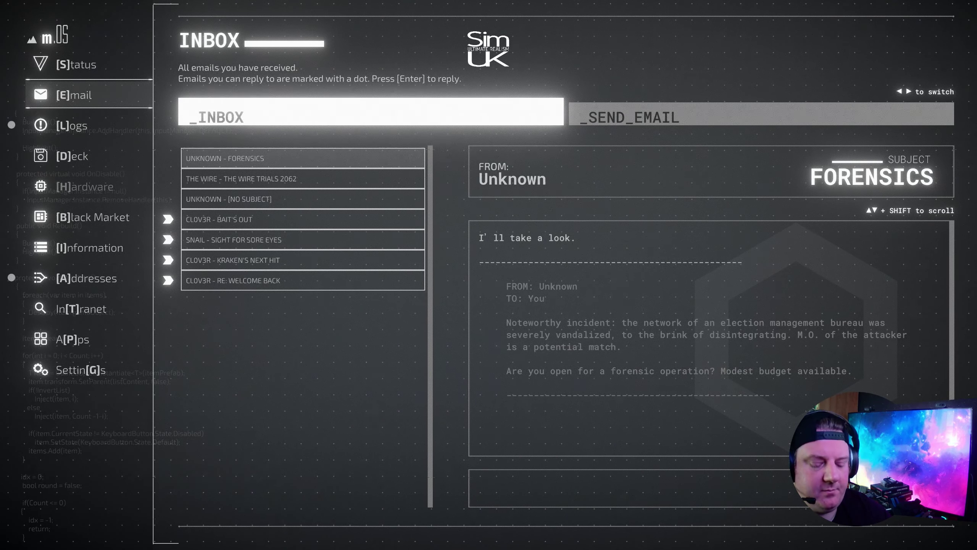
- Buy Gatekeeper from the Black Market, leaving 620 credits, then view Jackhammer's 240-credit details
key(b)
key(Down)
key(Down)
key(Down)
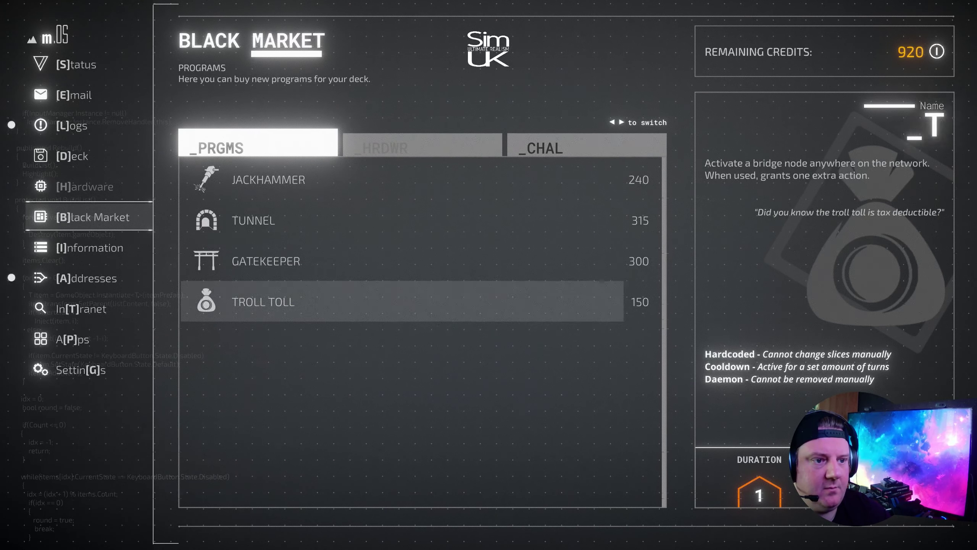
key(Up)
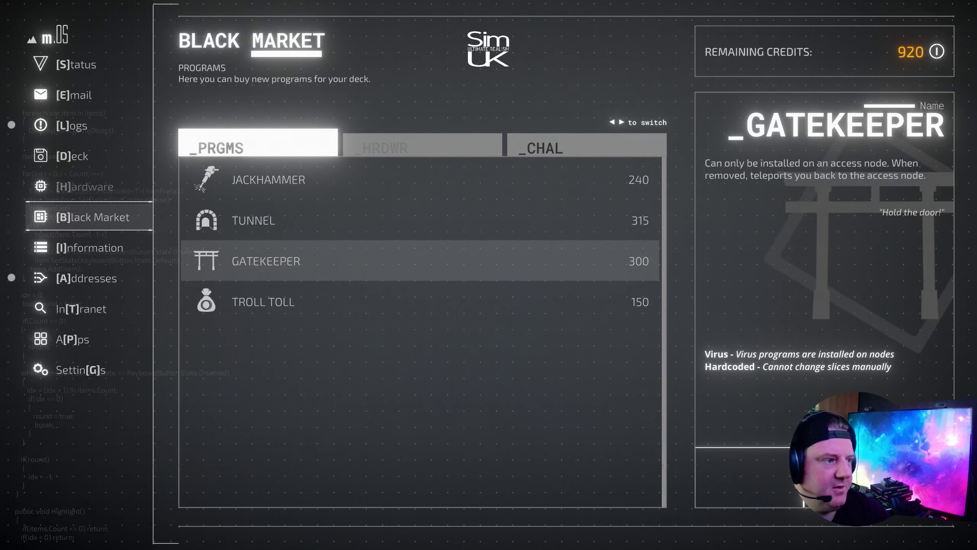
key(Return)
key(y)
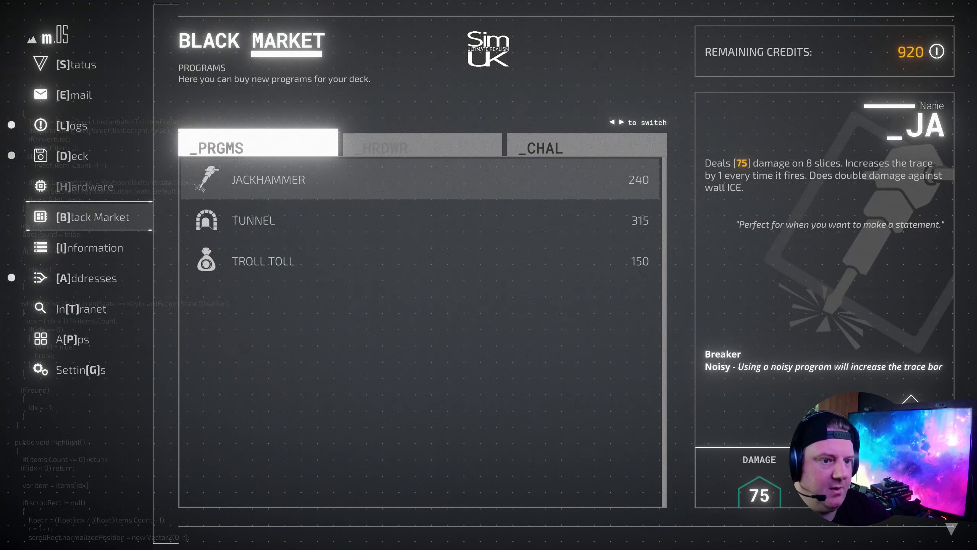
key(Down)
key(Down)
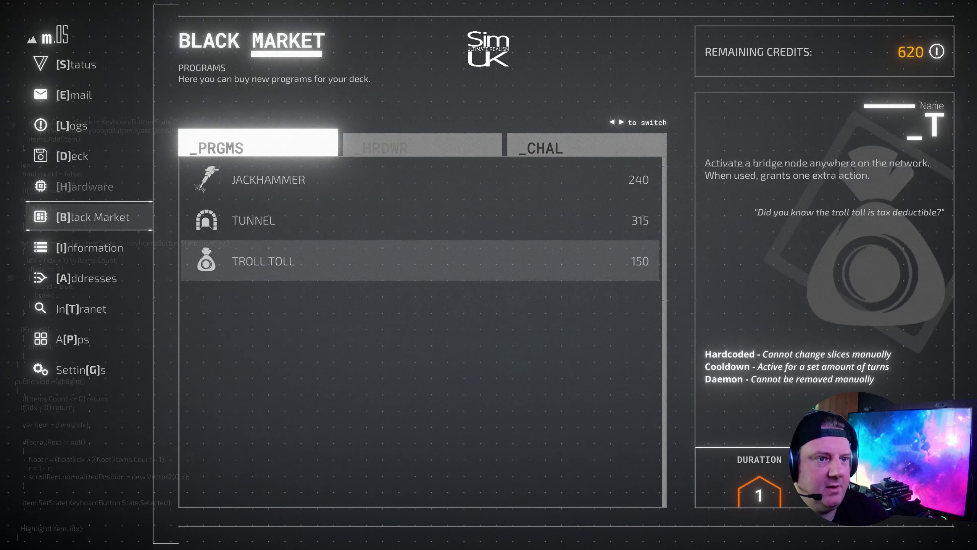
key(Up)
key(Up)
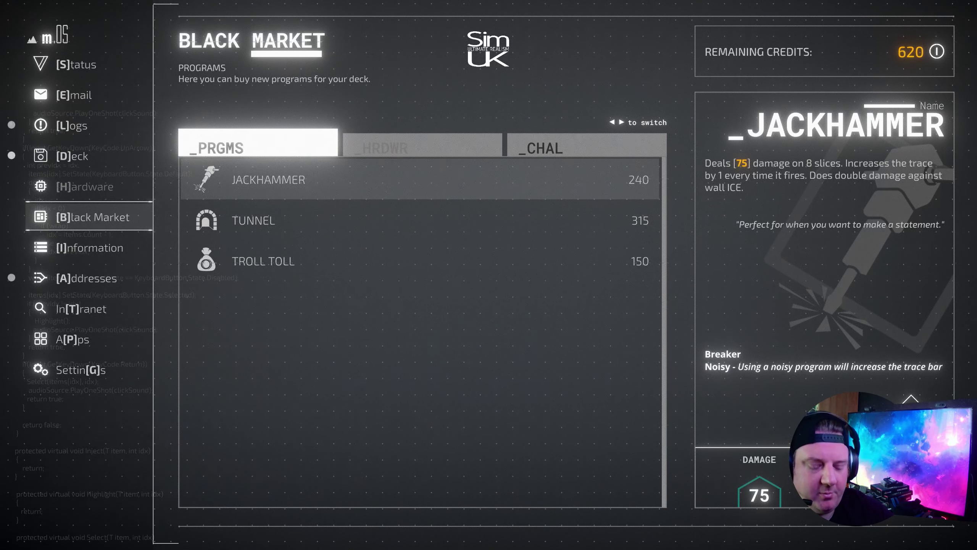
- Look over The Playground in Addresses, then launch the Bridge II run
key(a)
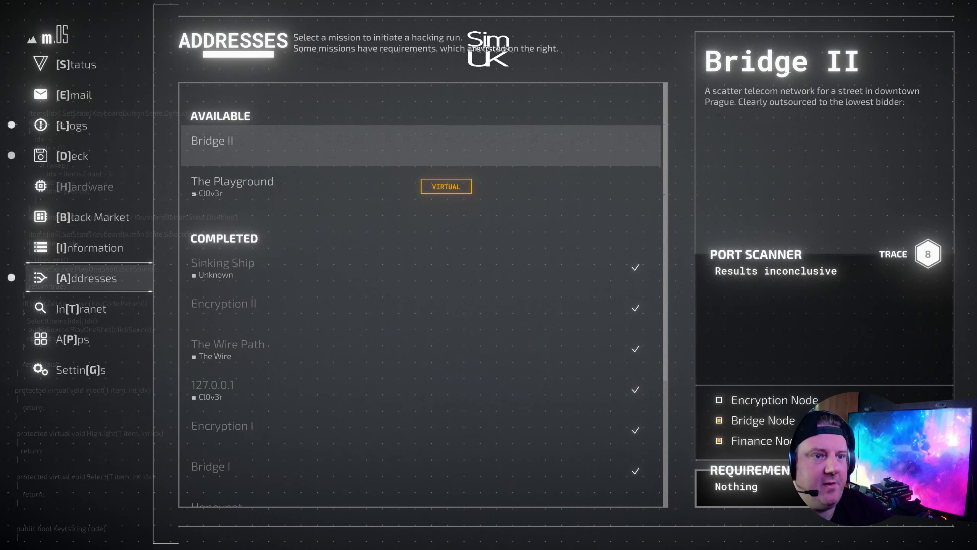
key(Down)
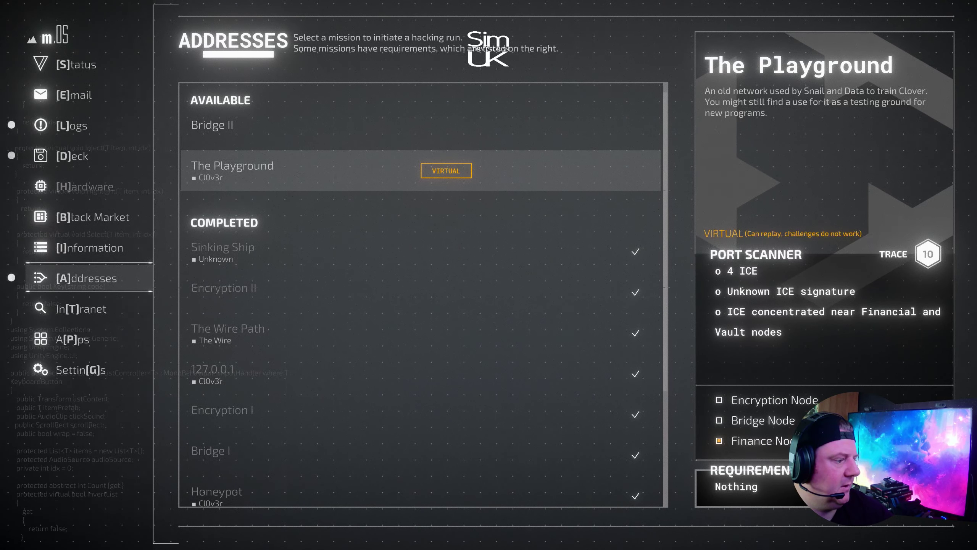
key(Up)
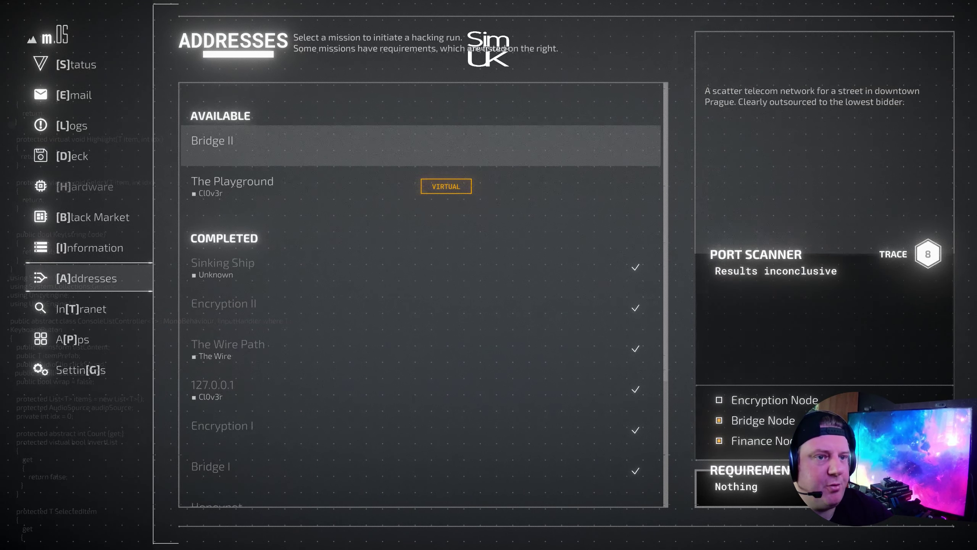
key(Return)
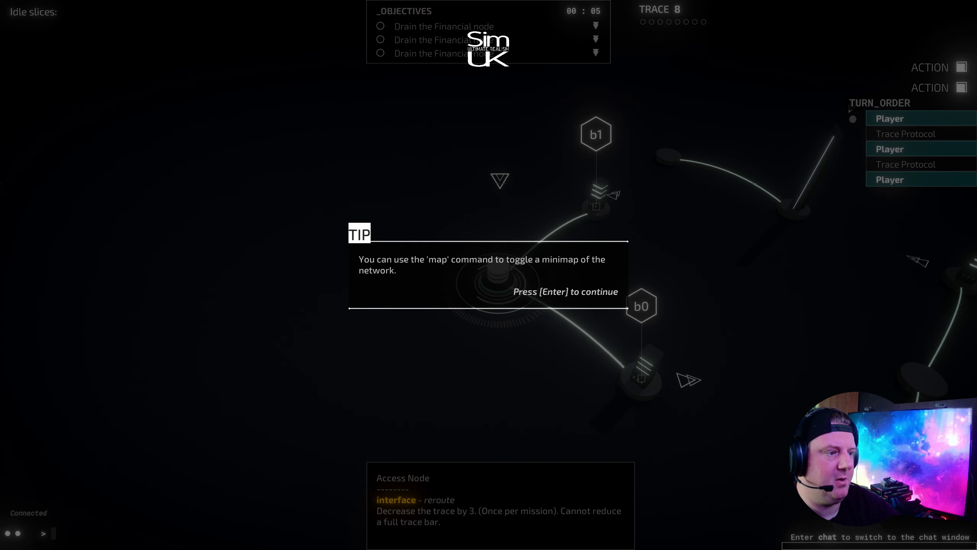
- Move to b0, activate the bridge, end the turn, and route toward c0
key(Return)
text(. b0)
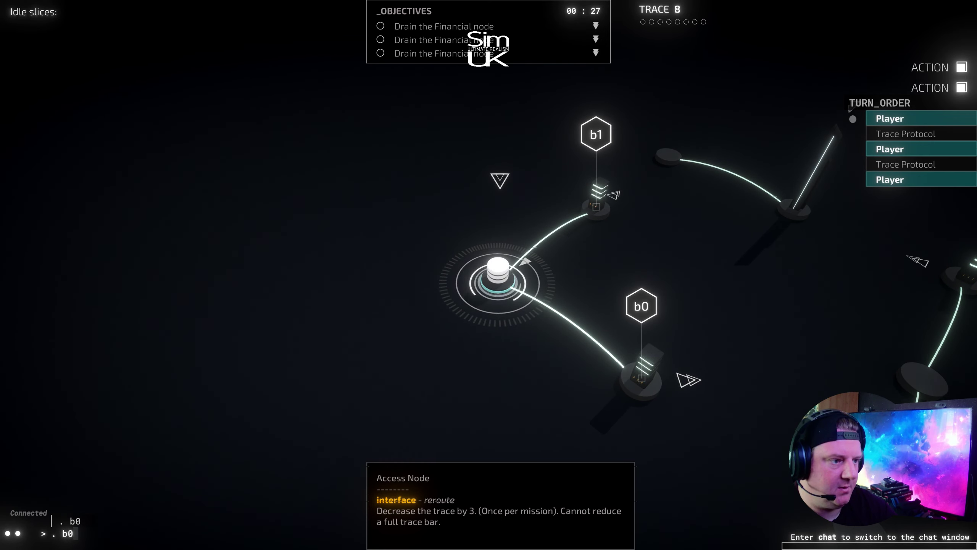
key(Return)
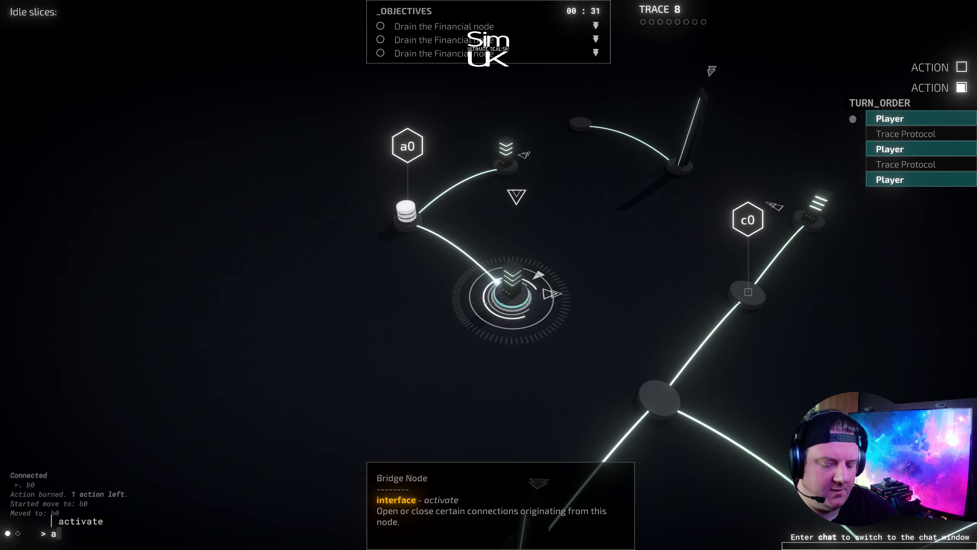
text(vate)
key(Return)
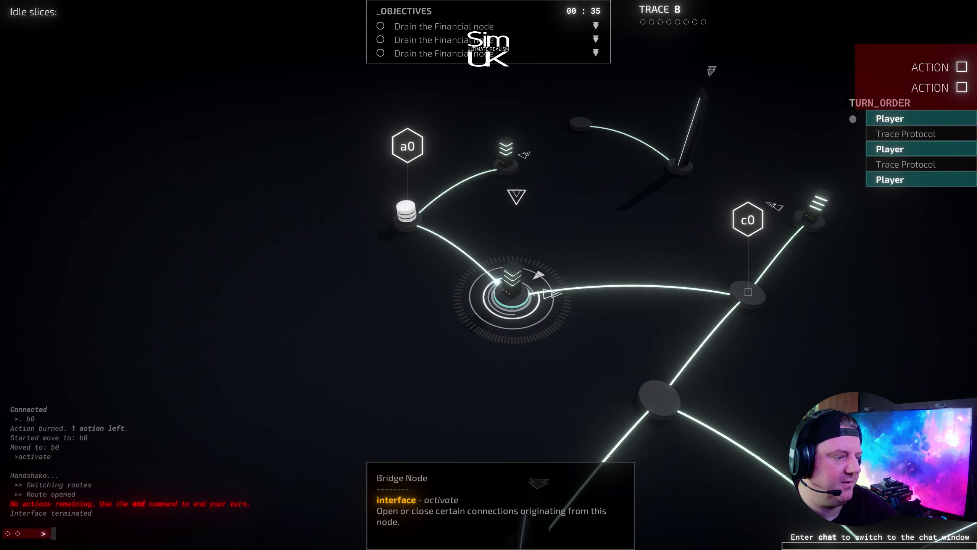
text(end)
key(Return)
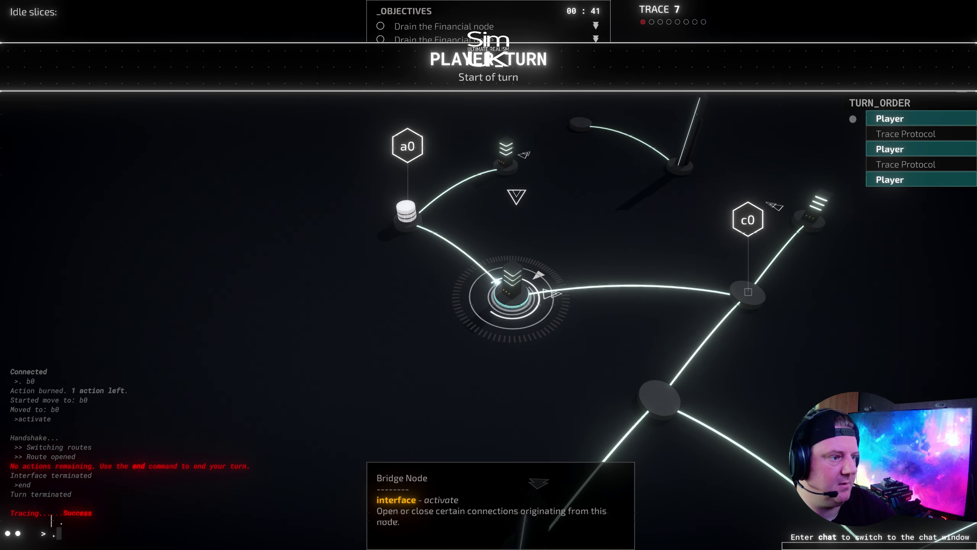
text(c0)
key(Return)
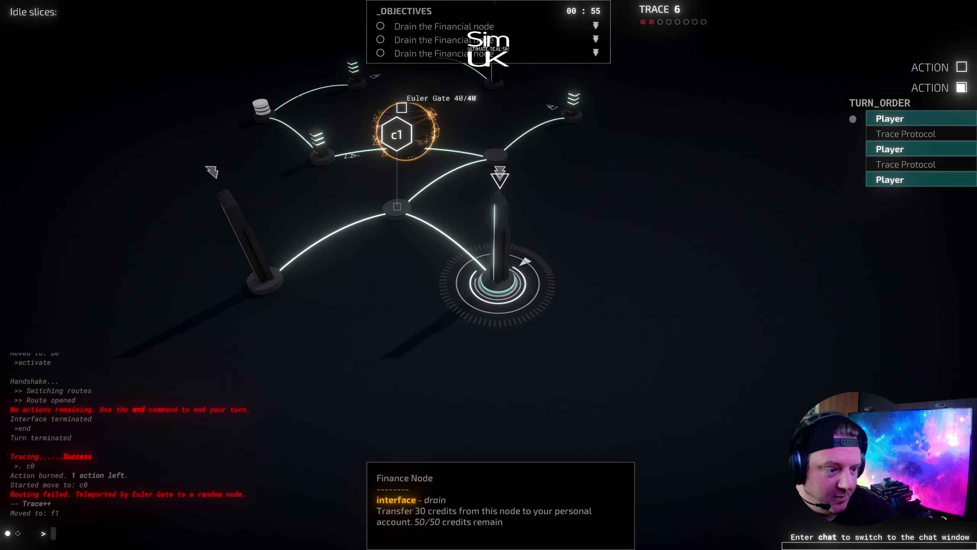
text(drain)
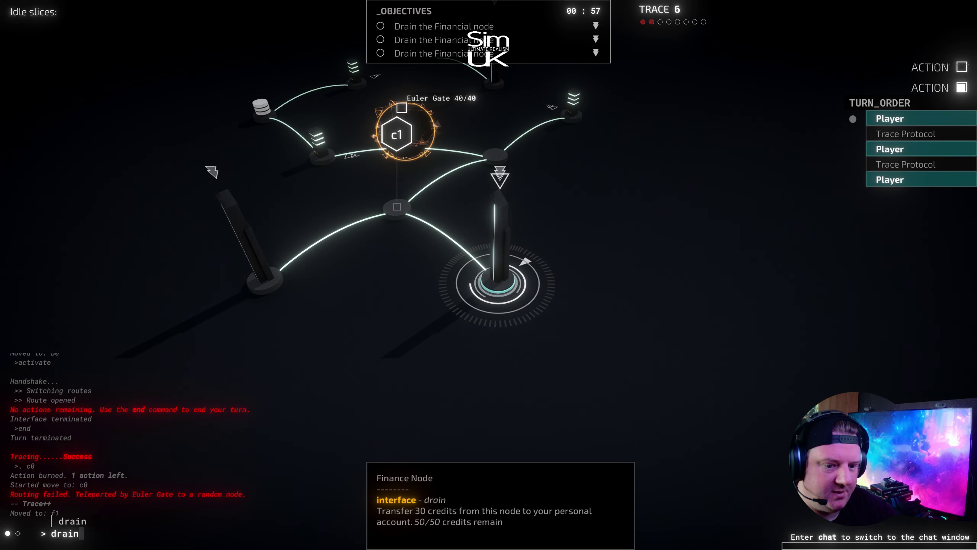
- Drain node f1 with leech, end the turn, run cloak, and move to c1
key(BackSpace)
key(BackSpace)
key(BackSpace)
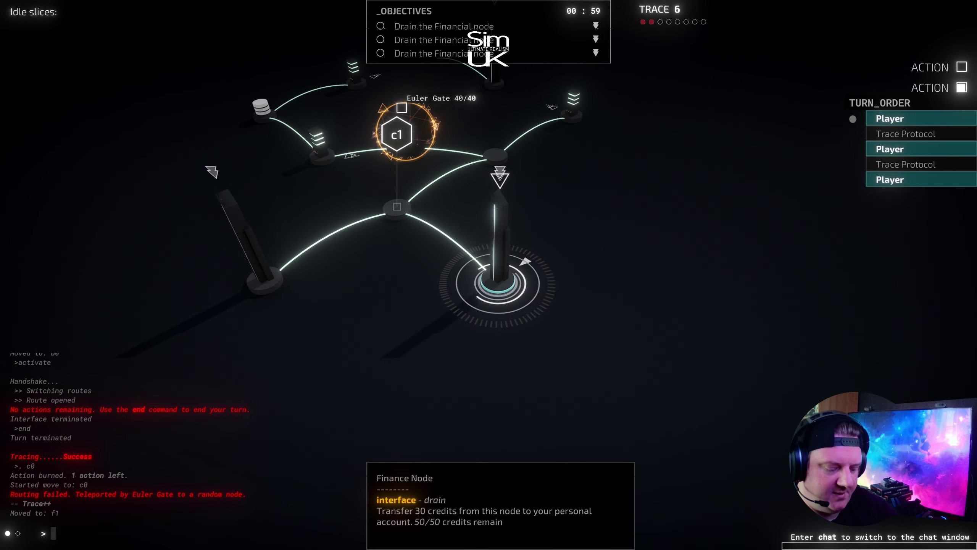
text(leech)
key(Return)
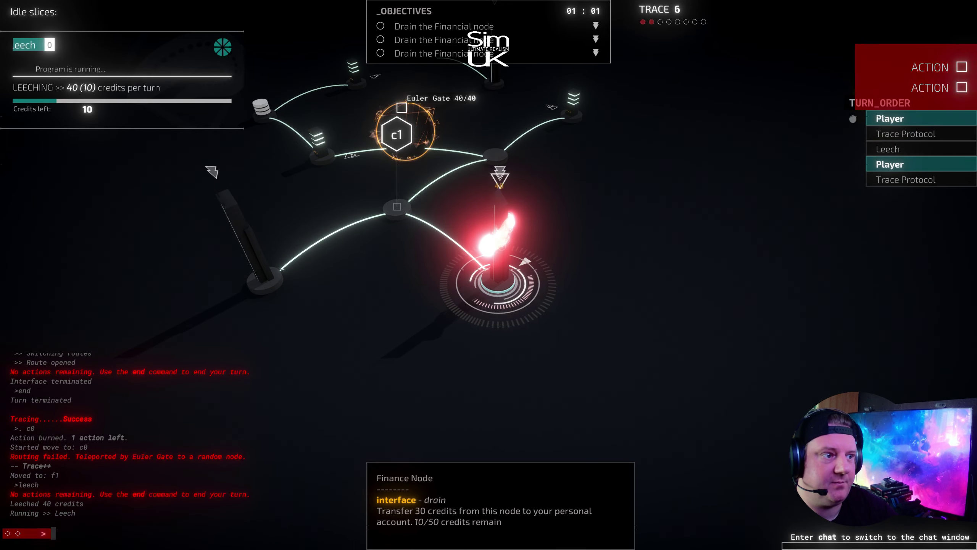
text(end)
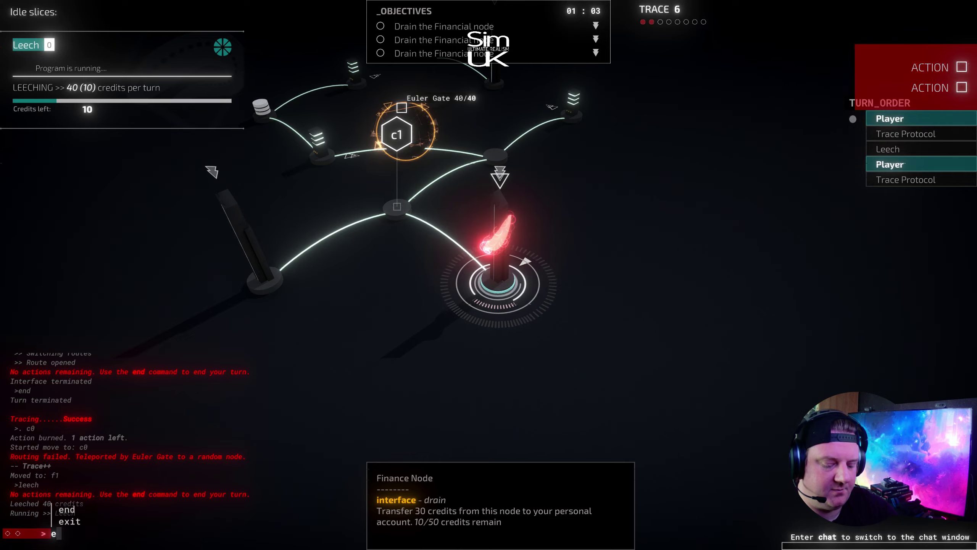
key(Return)
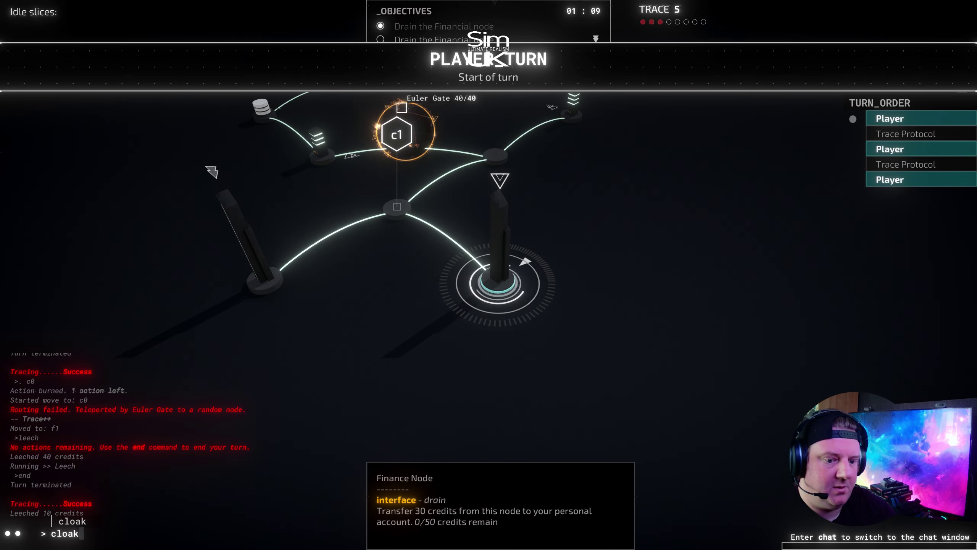
key(Return)
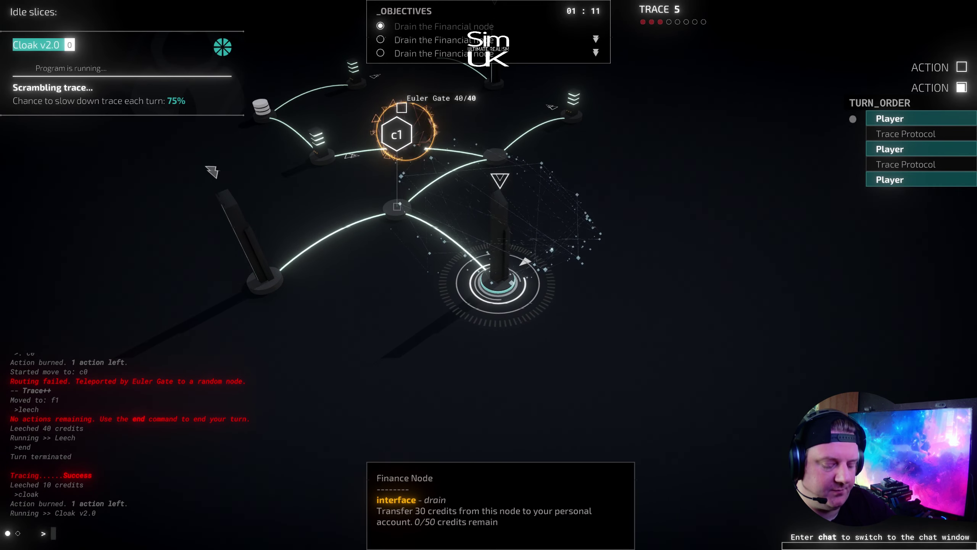
text(. c1)
key(Return)
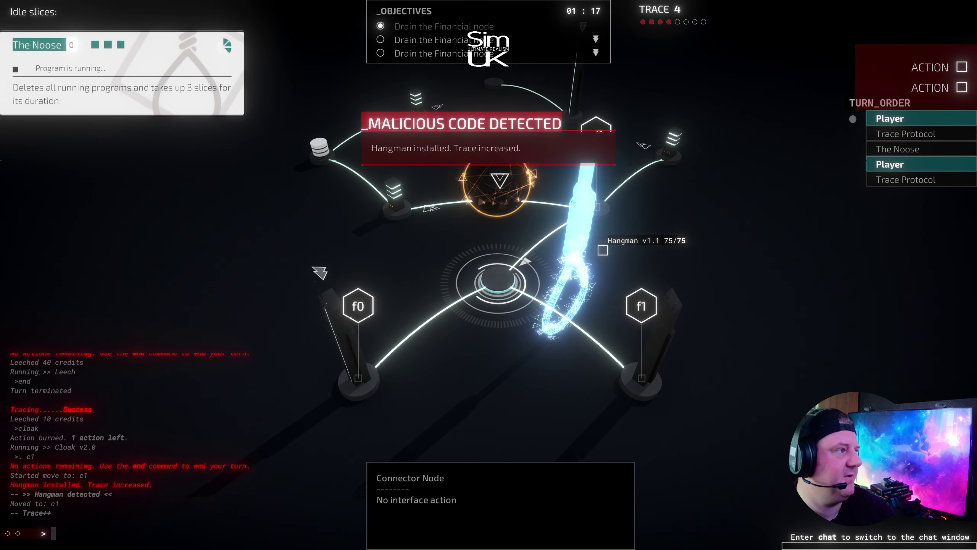
text(end)
- End the turn, hit the Hangman with dagger, retry cloak, and end another turn
key(Return)
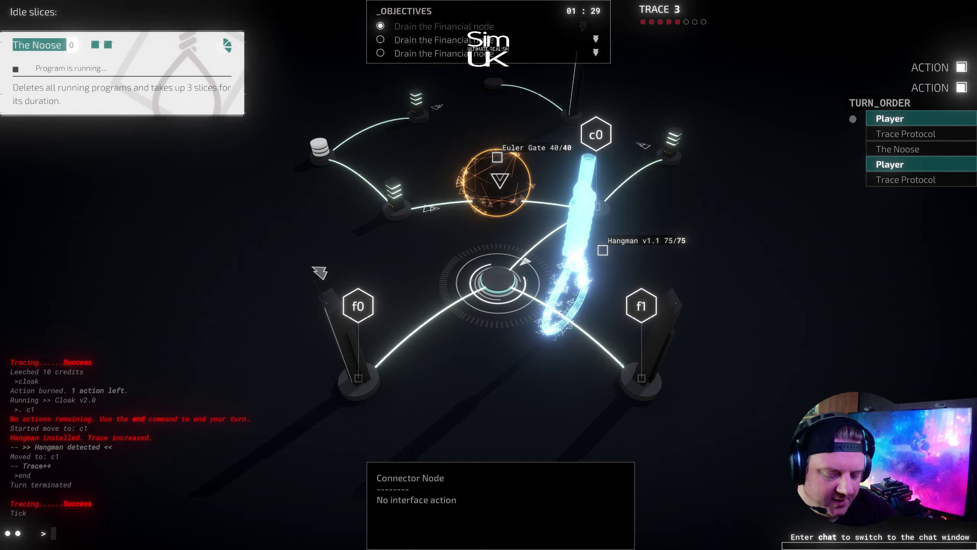
text(dagger)
key(Return)
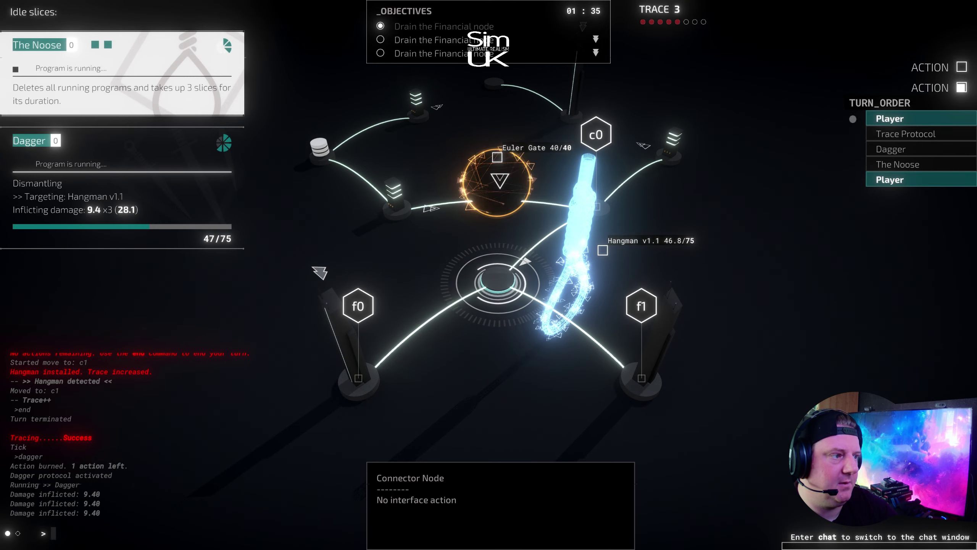
text(cloak)
key(Return)
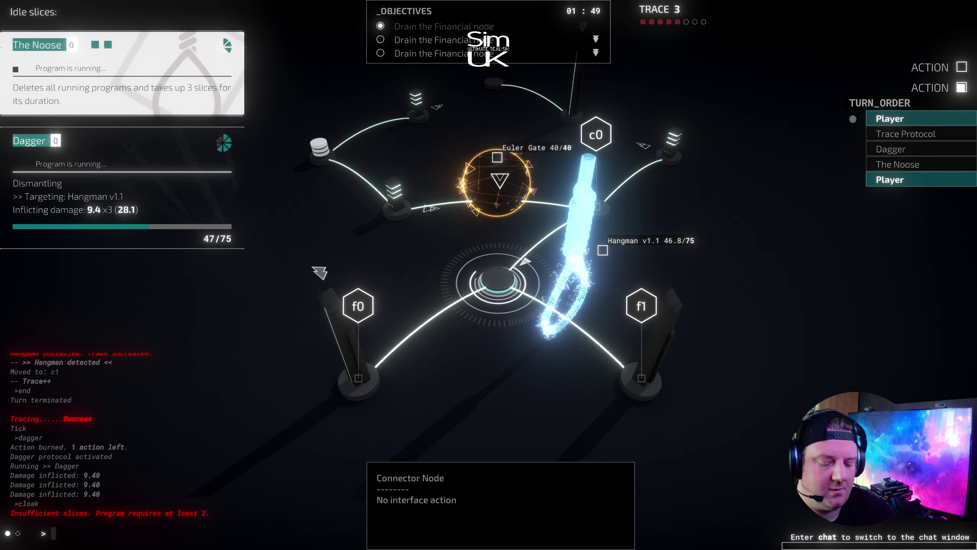
key(Return)
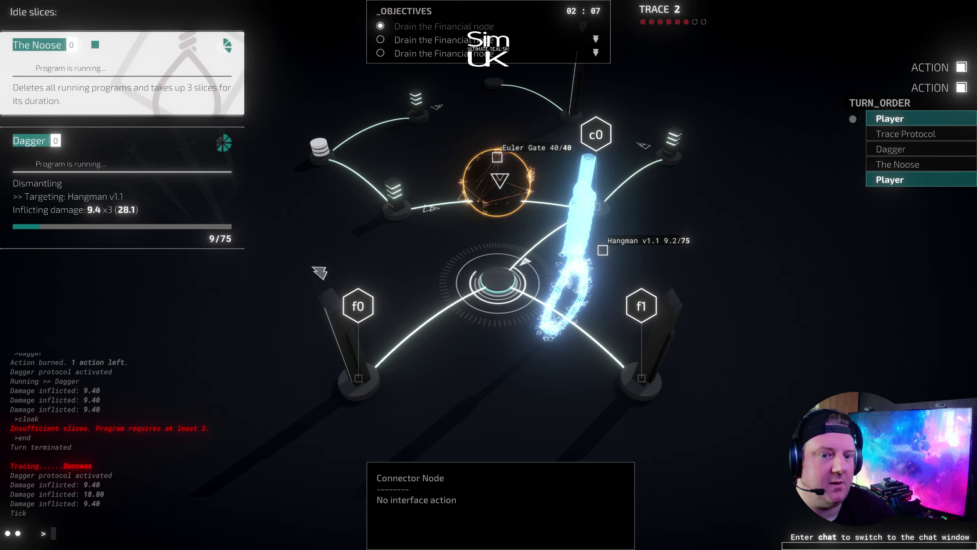
text(help)
- List commands with help, then roll back, confirming Y and answering N to the deck prompt
key(Return)
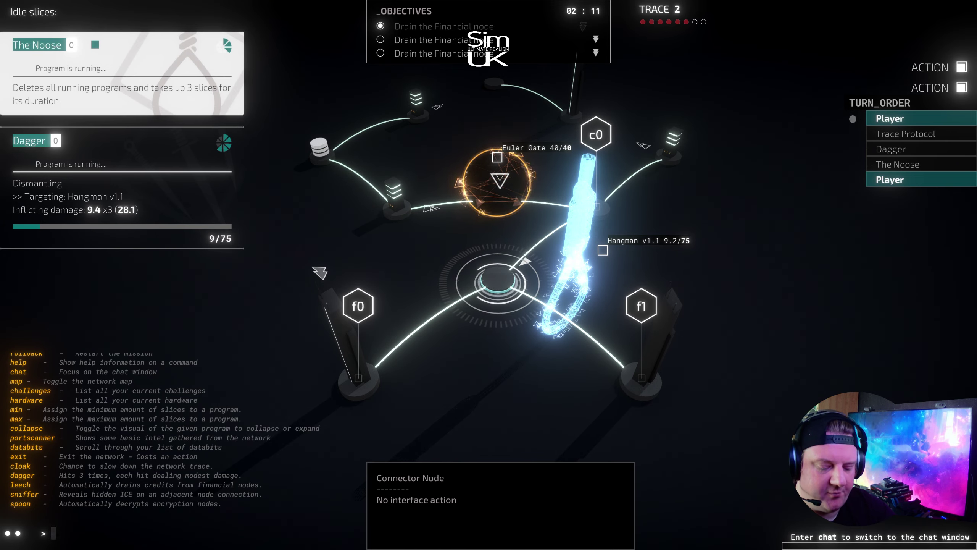
text(back)
key(Return)
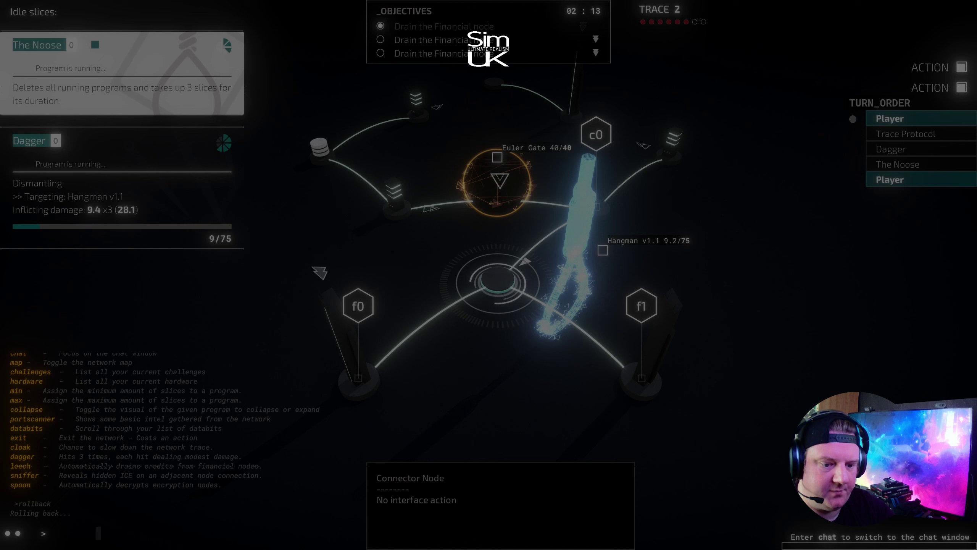
key(y)
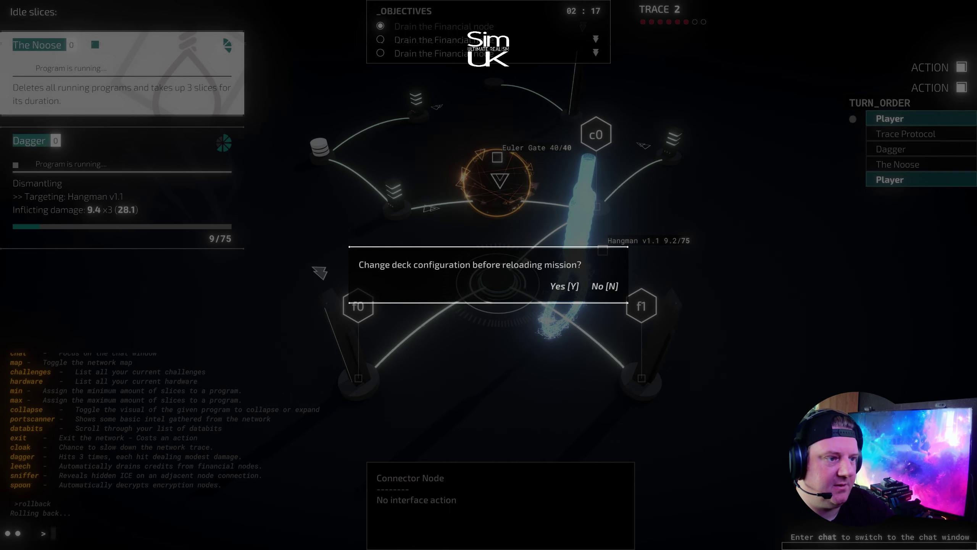
key(n)
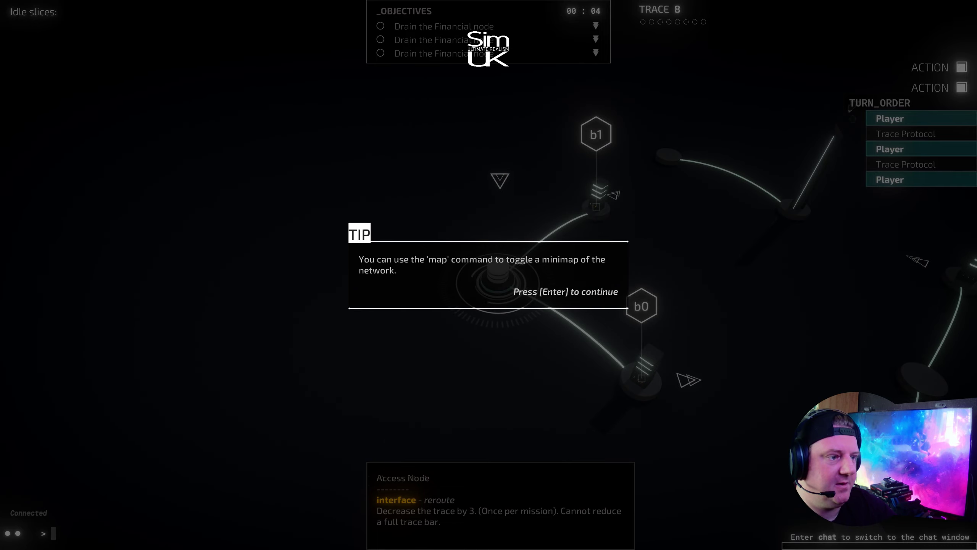
- Run Cloak, move to b0, and sniff node f1 after giving Cloak 6 slices
key(Return)
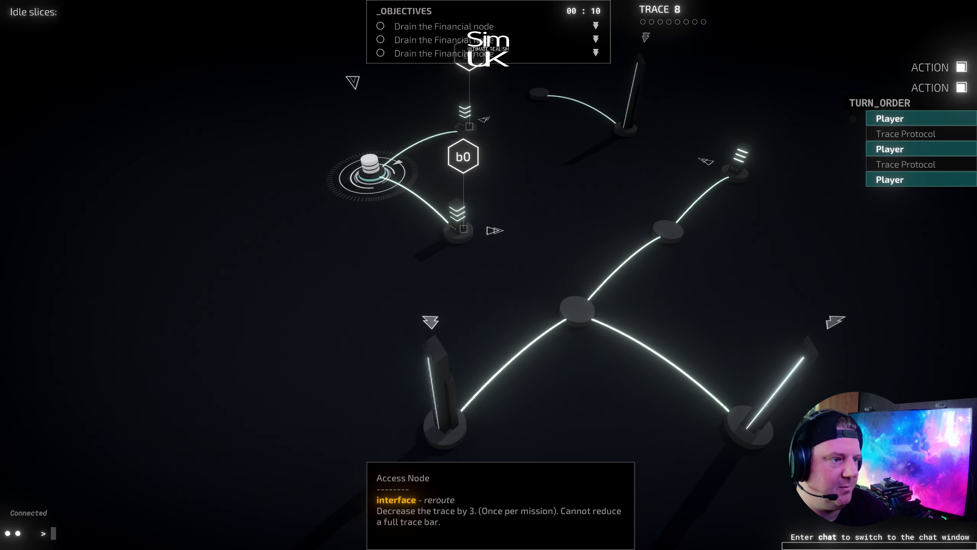
text(cloak)
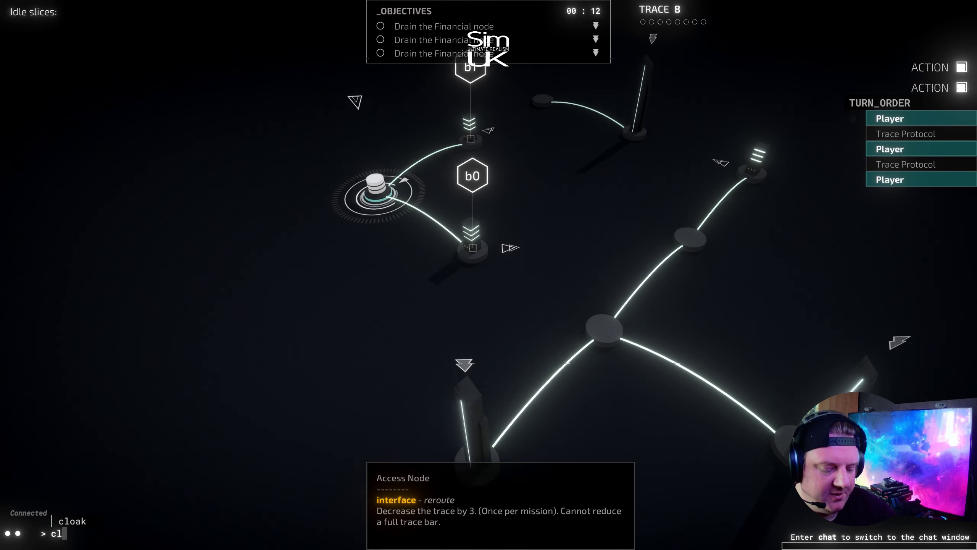
text(. b0)
key(Return)
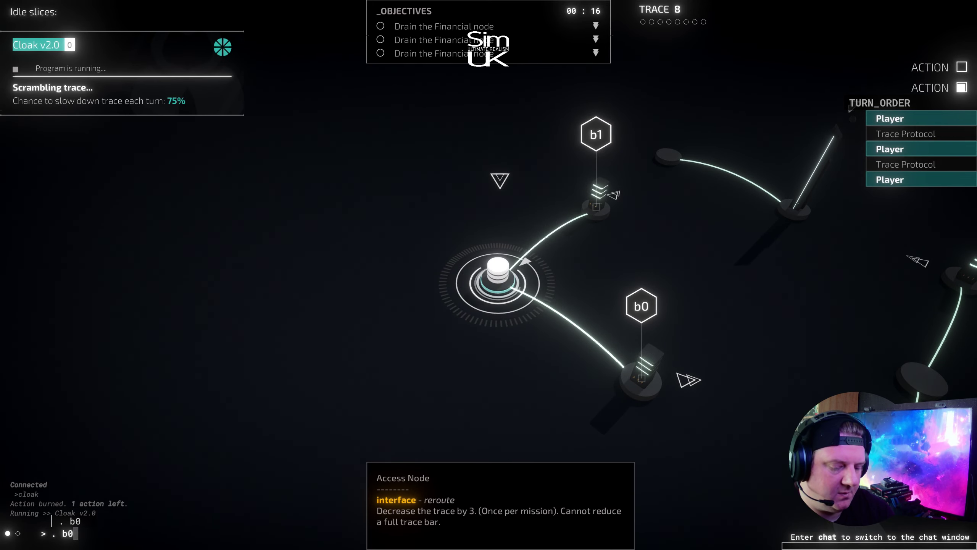
key(Return)
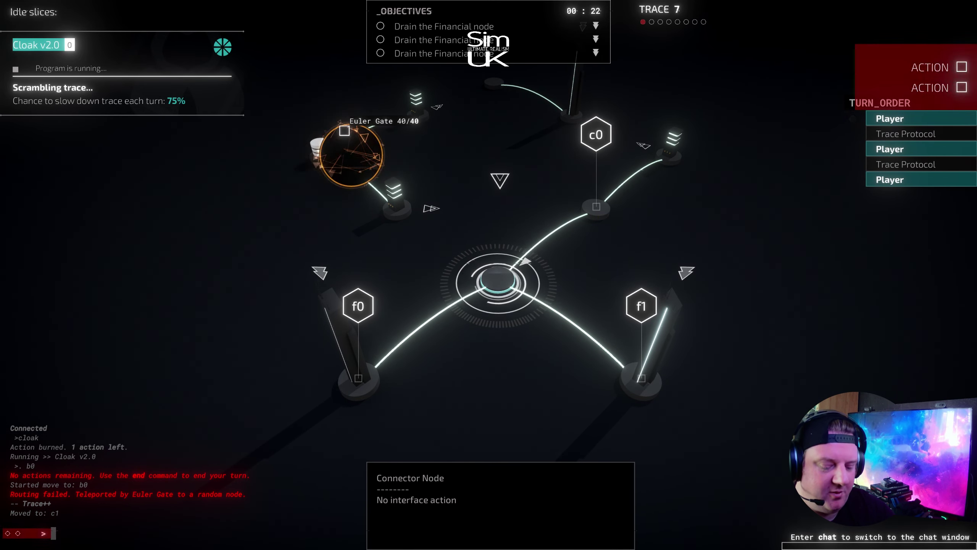
text(end)
key(Return)
text(sni)
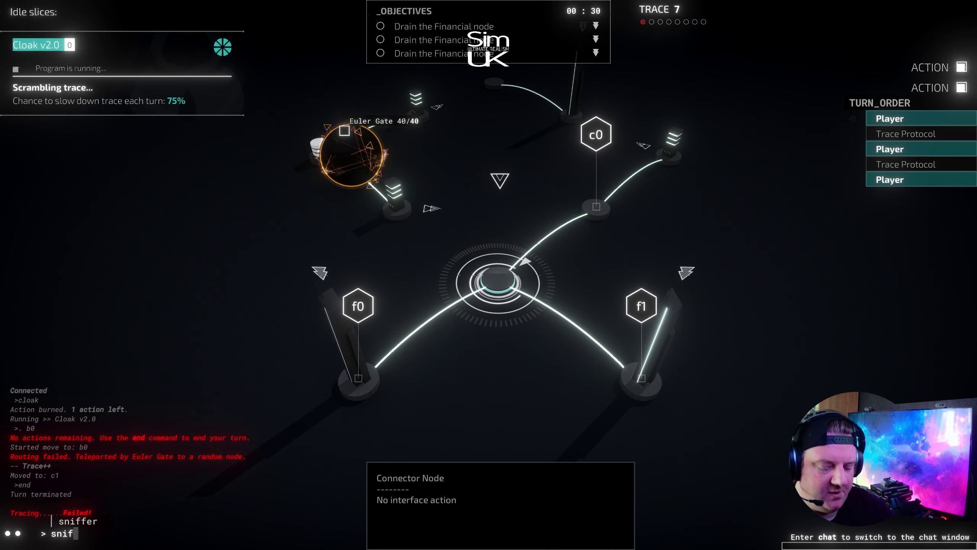
text(fer)
key(Return)
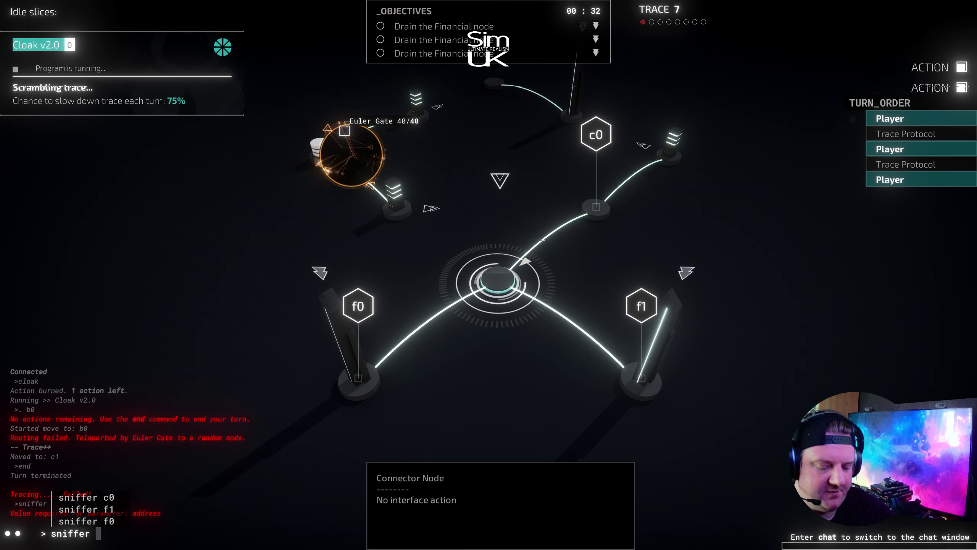
text(f1)
key(Return)
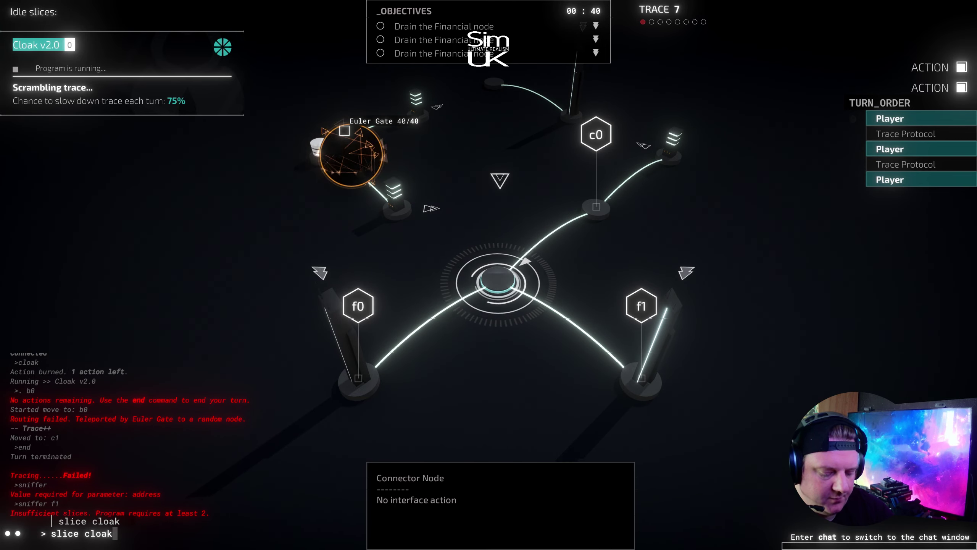
text(6)
key(Return)
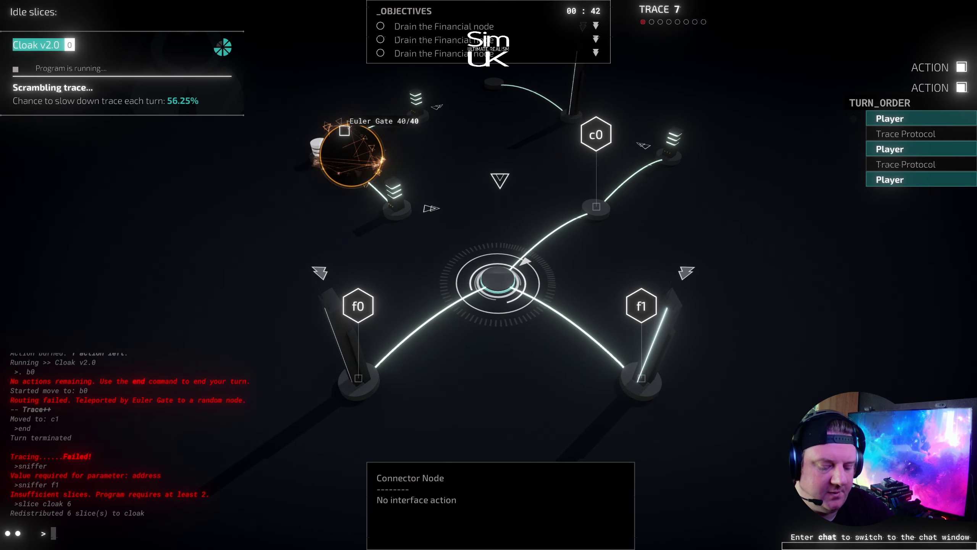
text(sniffer f1)
key(Return)
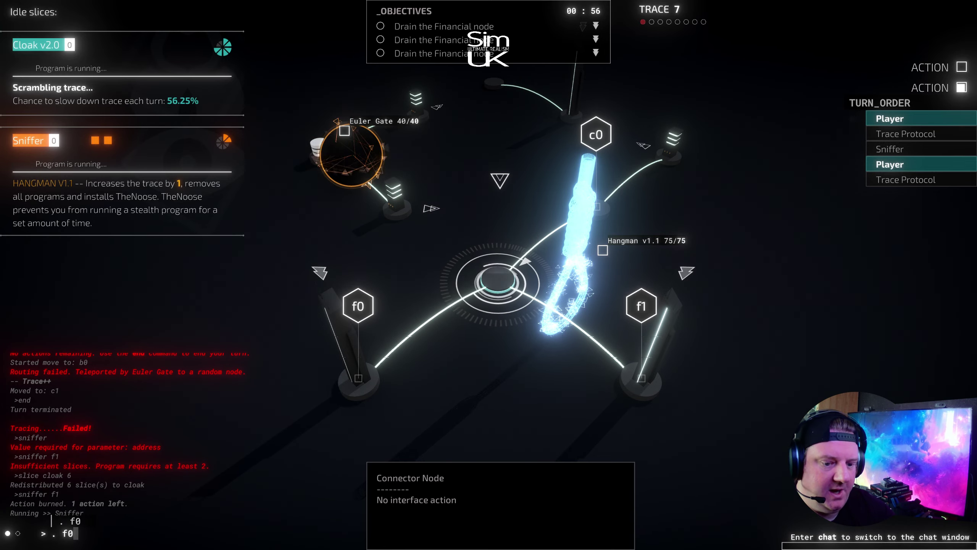
- Move to Finance node f0, drain all its 50 credits twice over, and end the turn
key(Return)
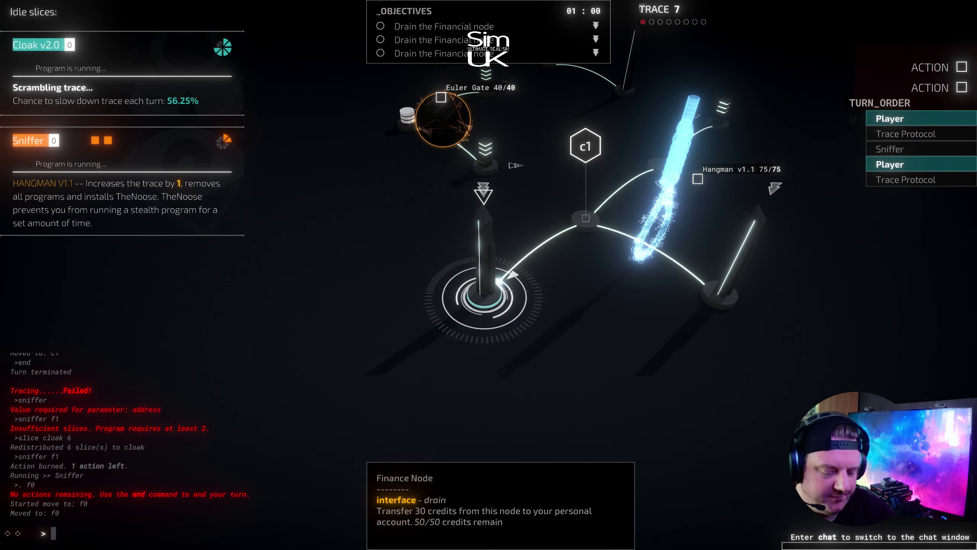
text(end)
key(Return)
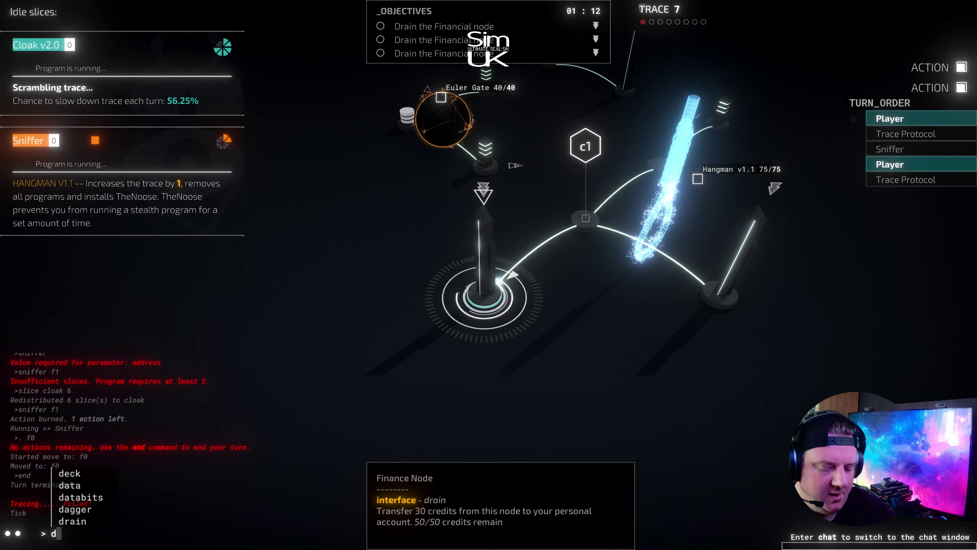
key(Return)
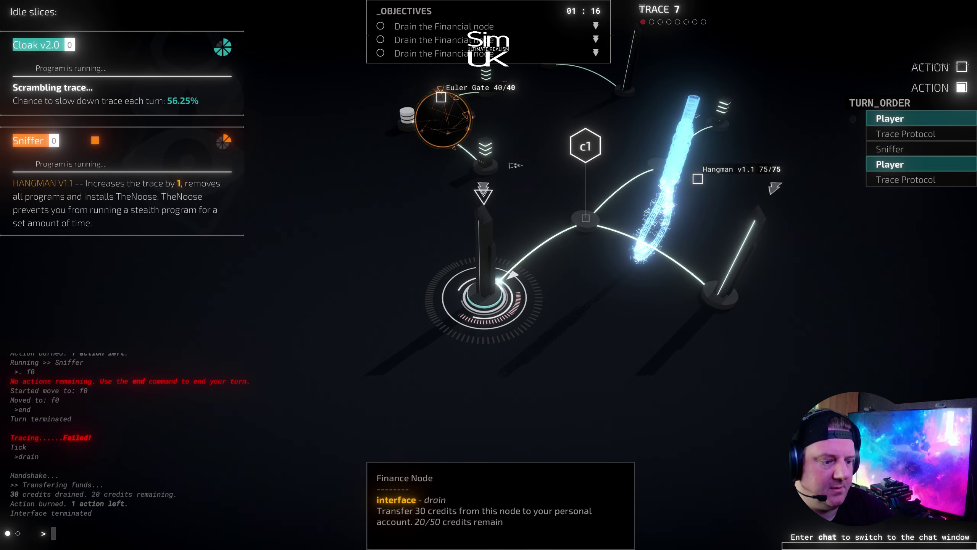
text(drain)
key(Return)
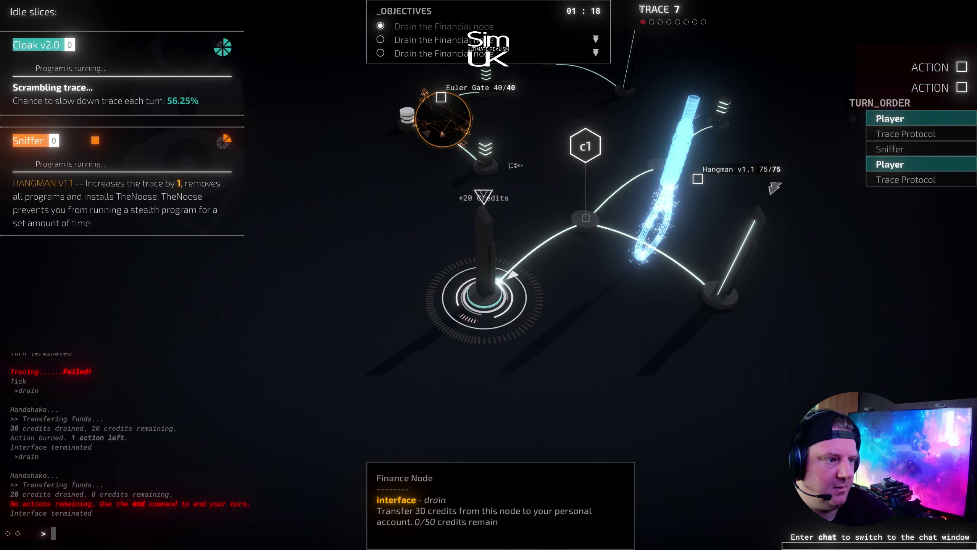
text(end)
key(Return)
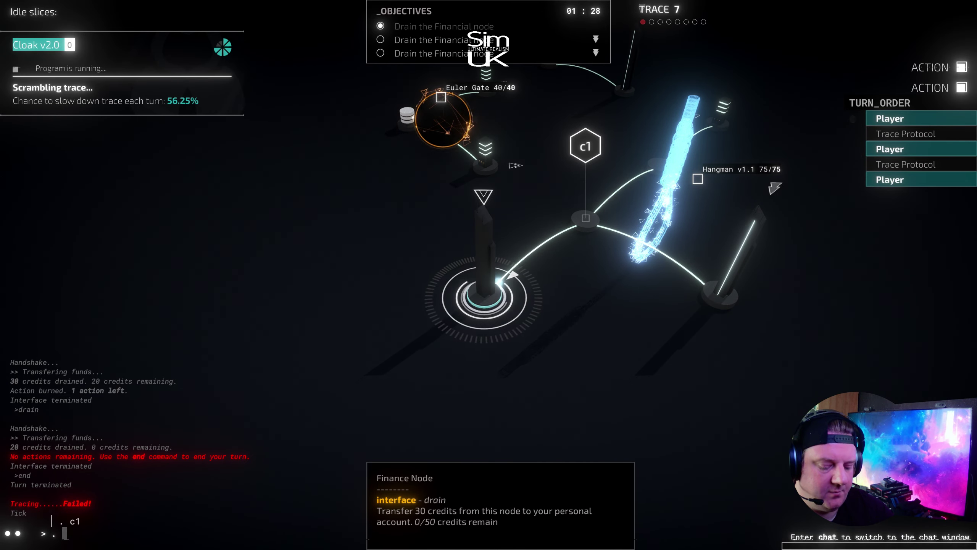
- Move to c1, attack the Hangman with dagger, and end the turn
key(Return)
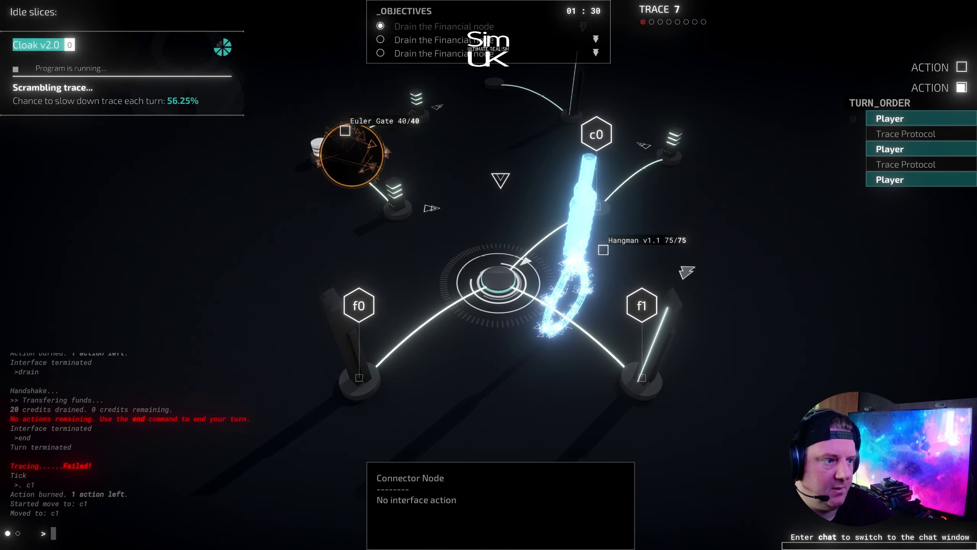
text(dagger)
key(Return)
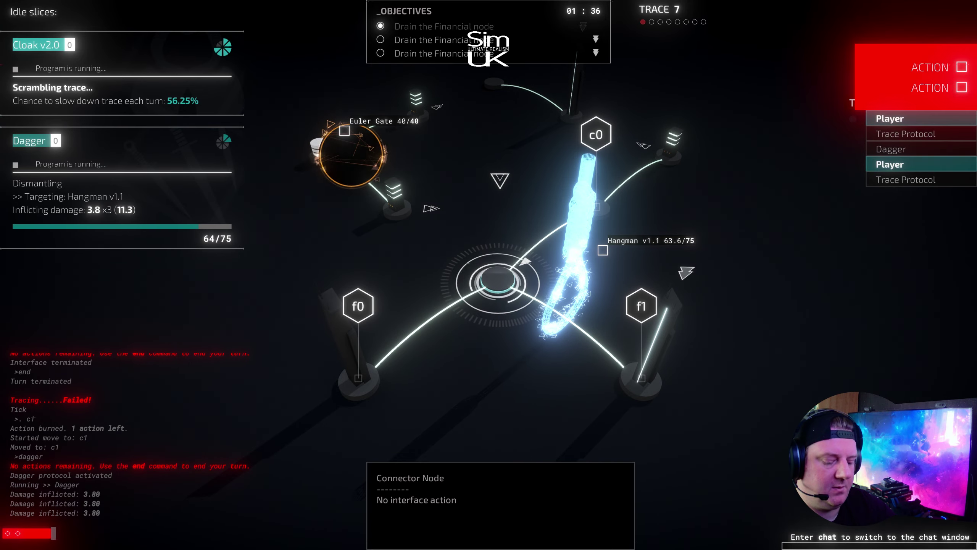
text(end)
key(Return)
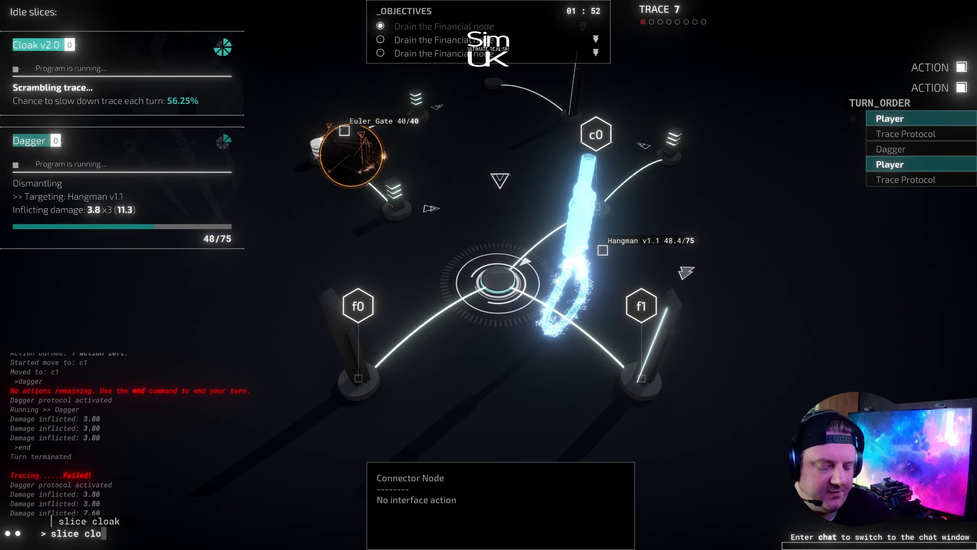
text(2)
- Set slices to Cloak 2 and Dagger 6 for a turn, then Dagger 2 and Cloak 6
key(Return)
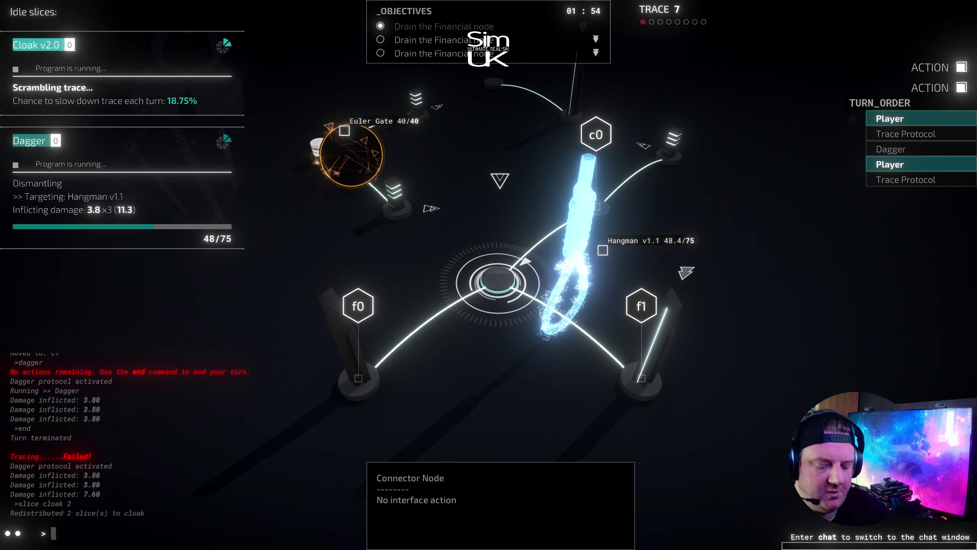
text(slice dag)
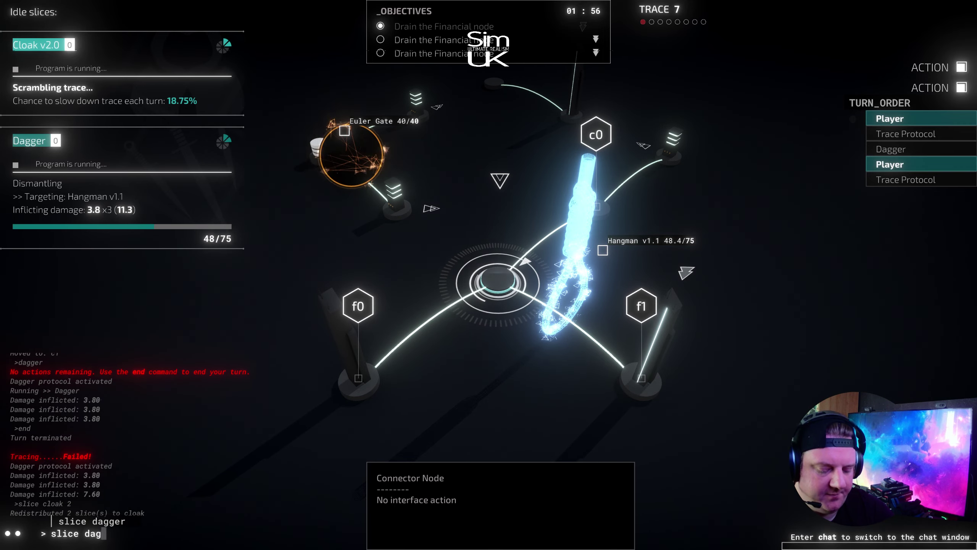
text(6)
key(Return)
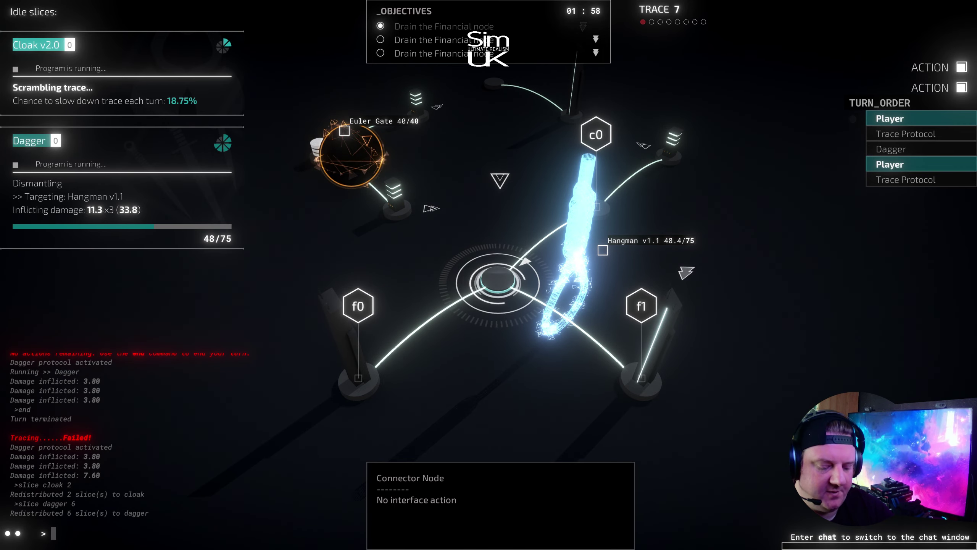
key(Return)
text(slice dagger 2)
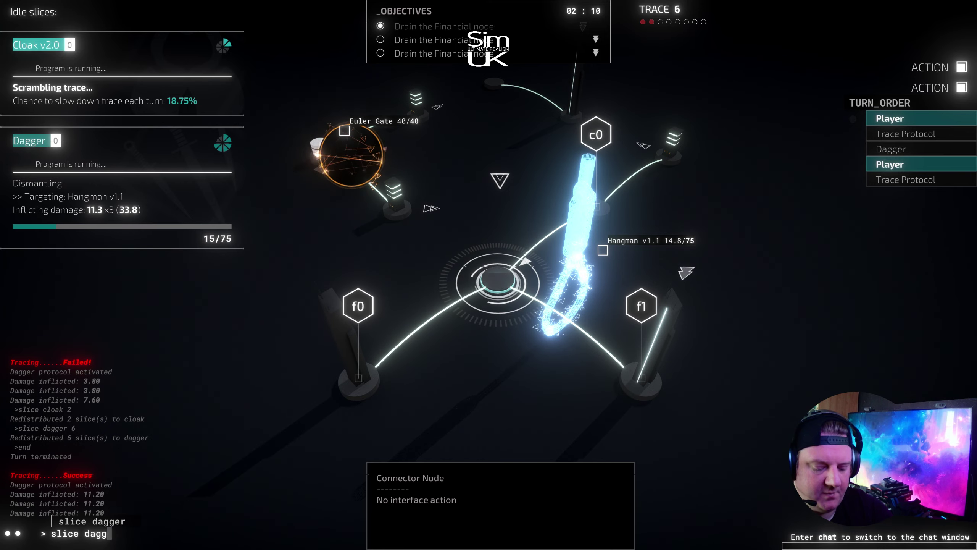
text(cloak)
key(Return)
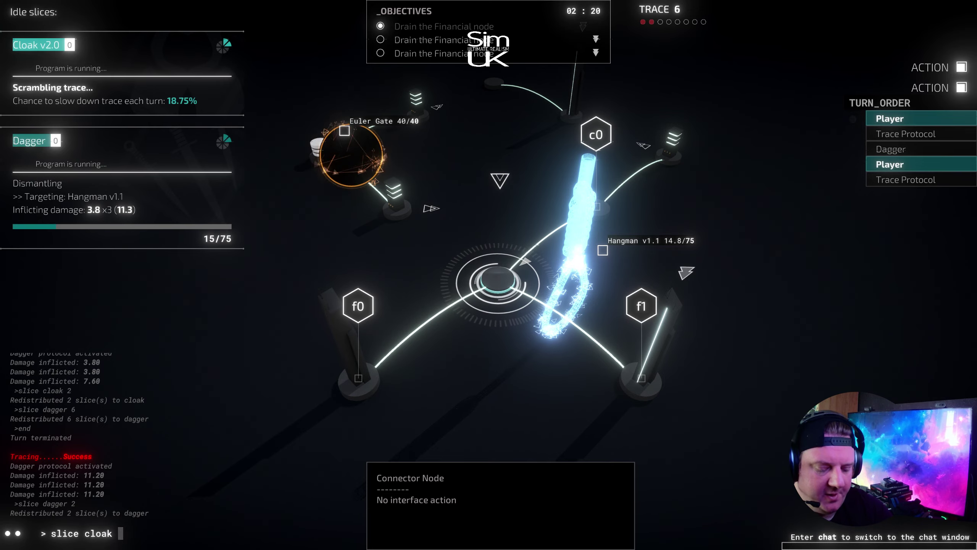
text(6)
key(Return)
text(d)
key(Return)
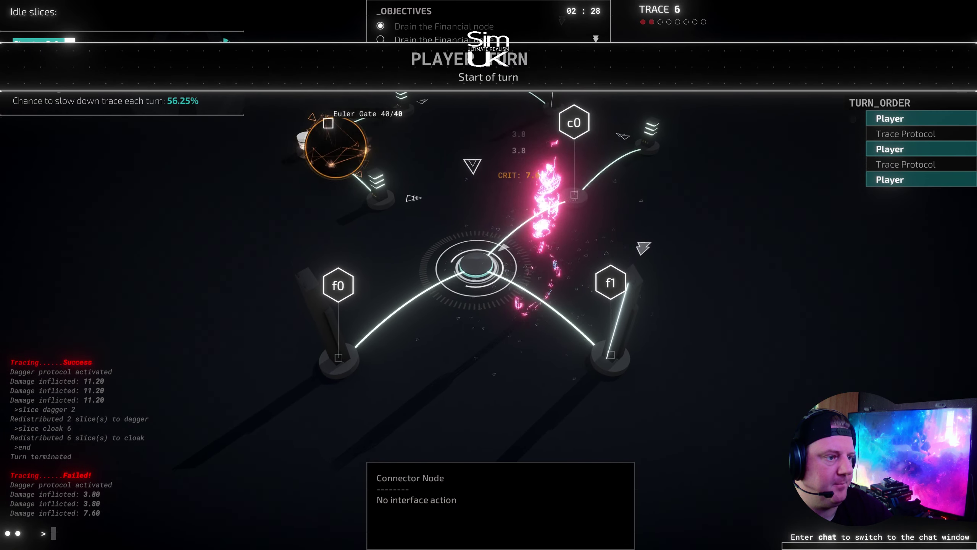
text(f1)
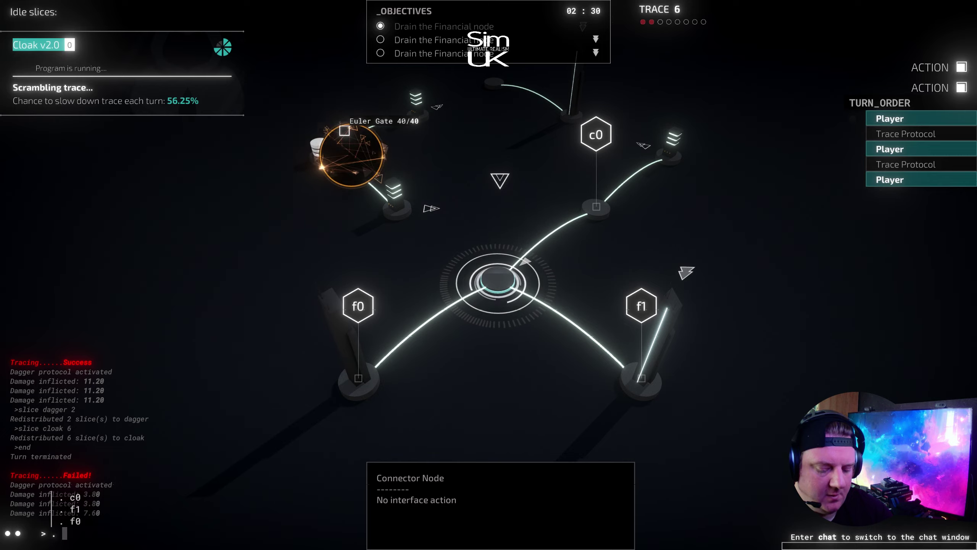
- Move to Finance node f1, run the Leech on it, and end the turn
key(Return)
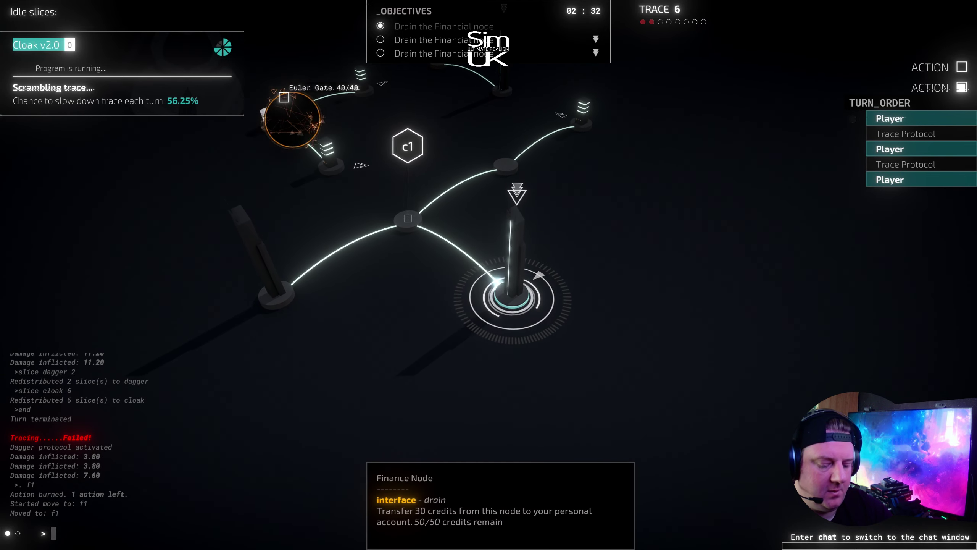
text(leech)
key(Return)
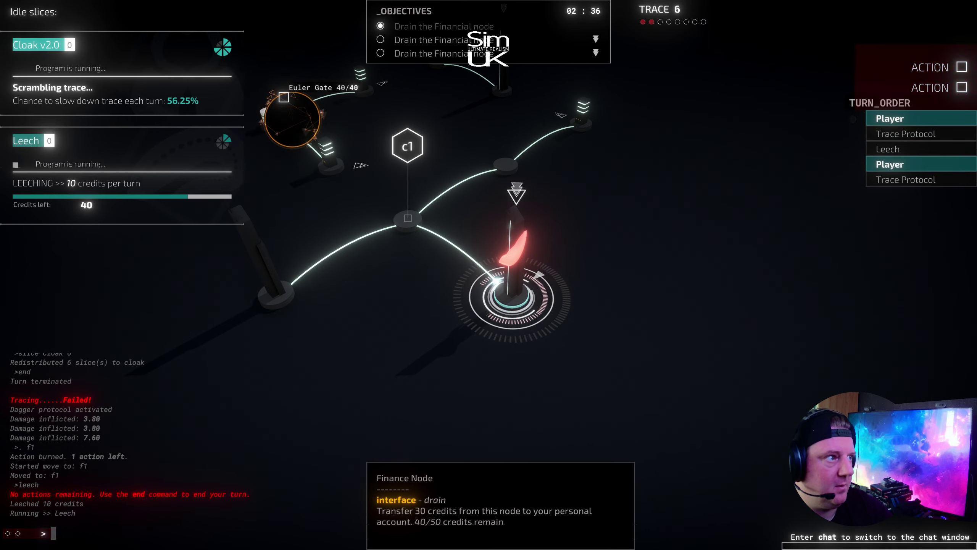
text(end)
key(Return)
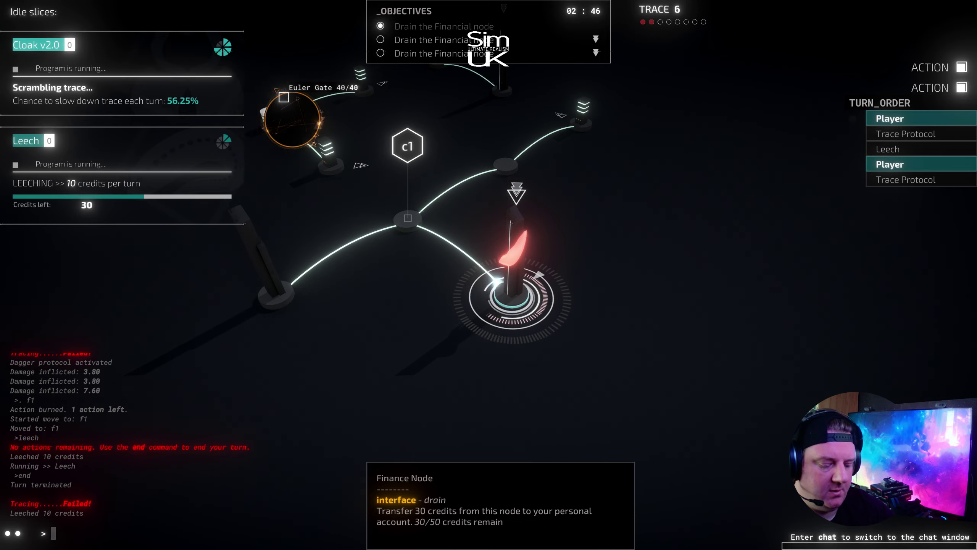
text(1)
- Retreat via c1 to c0, attempt the refused move to b2, and end the turn
key(Return)
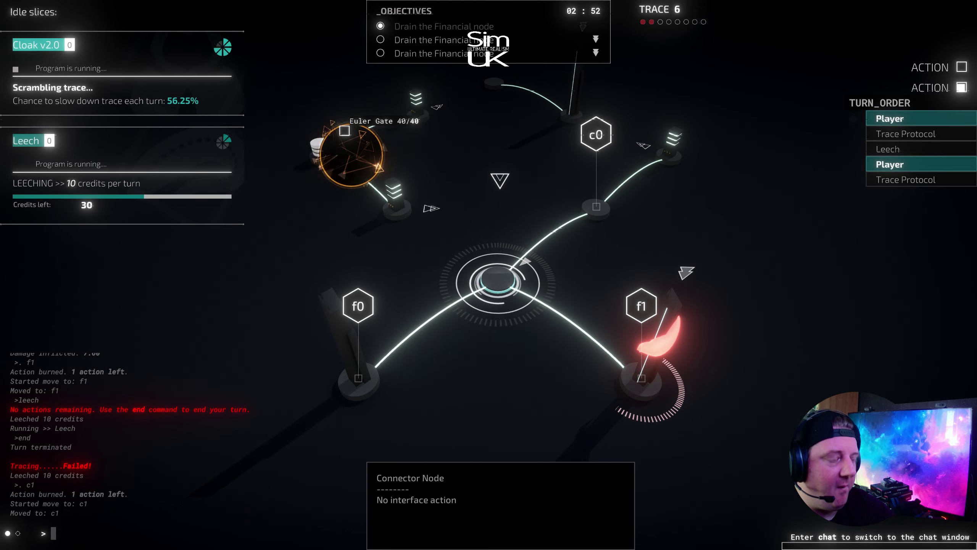
text(. c0)
key(Return)
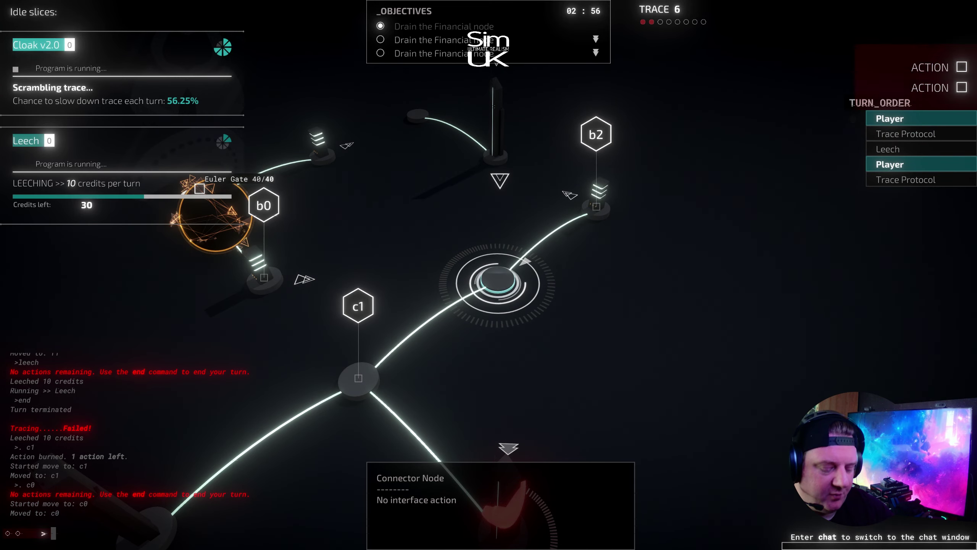
text(. b2)
key(Return)
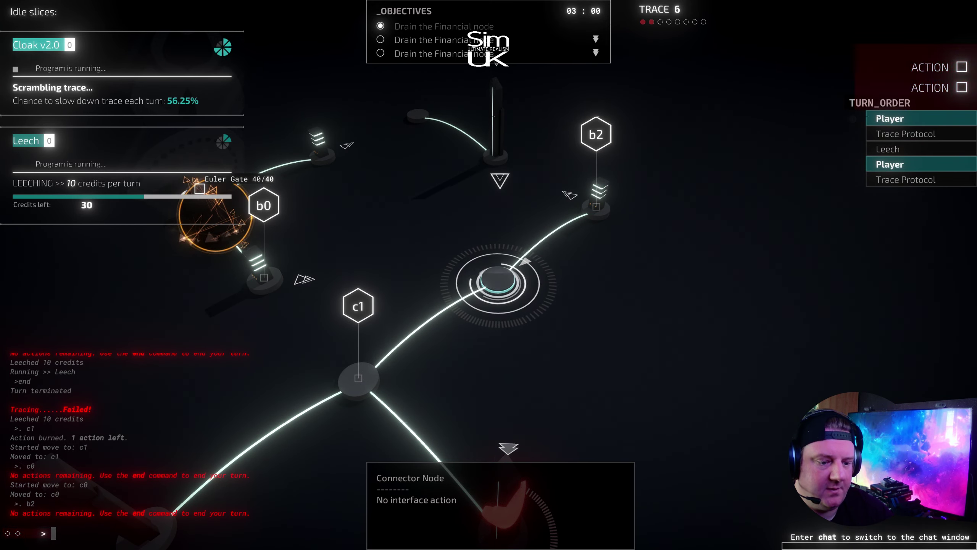
text(. b2)
key(Return)
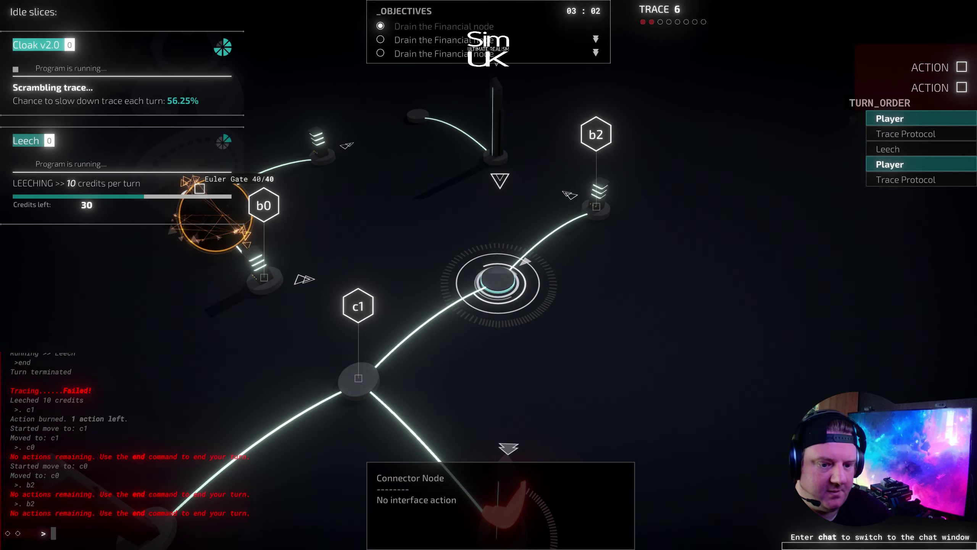
text(end)
key(Return)
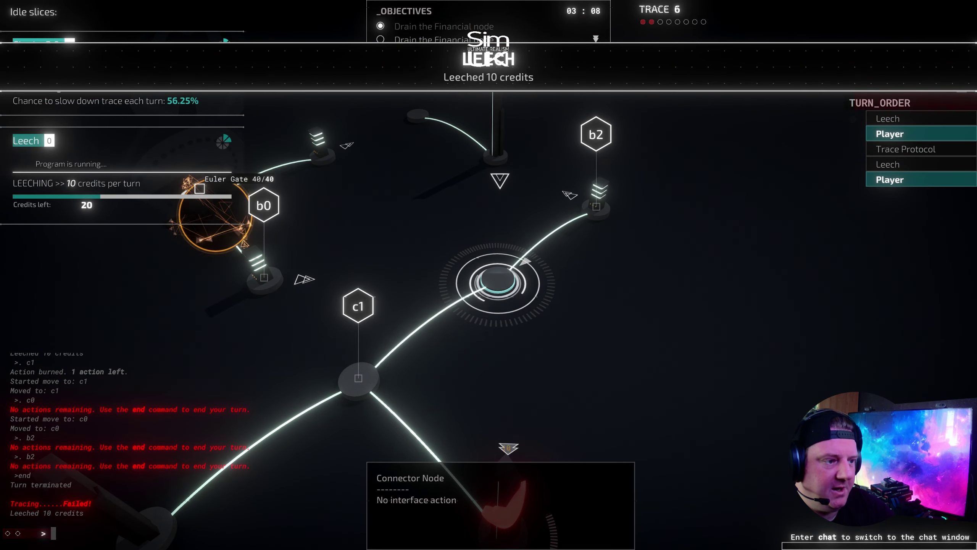
text(b2)
- Move to bridge node b2, activate it to open a route to f2, and end the turn
key(Return)
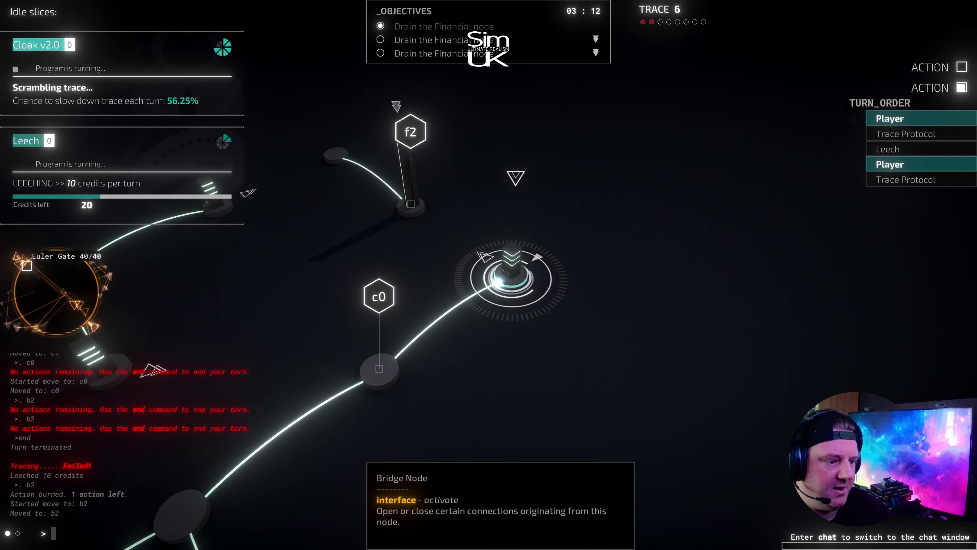
text(activate)
key(Return)
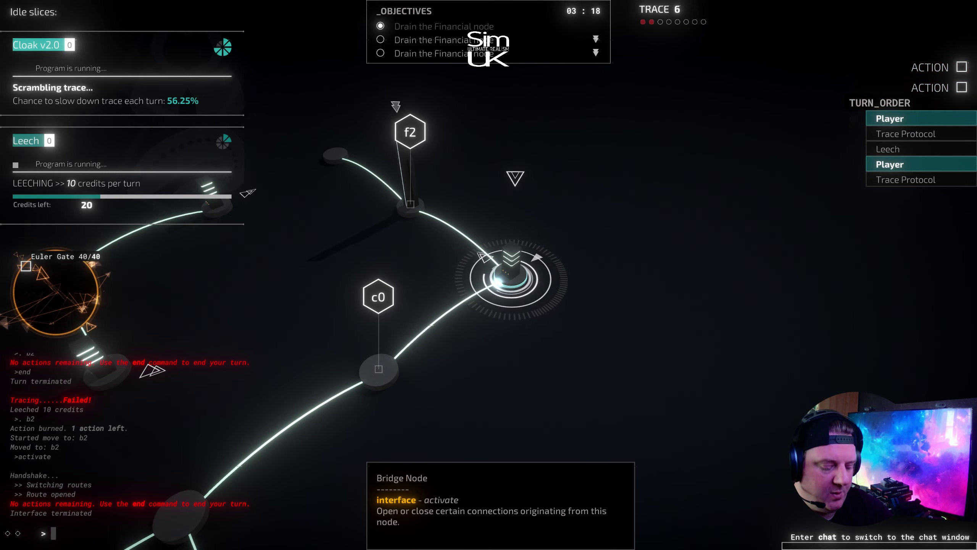
text(end)
key(Return)
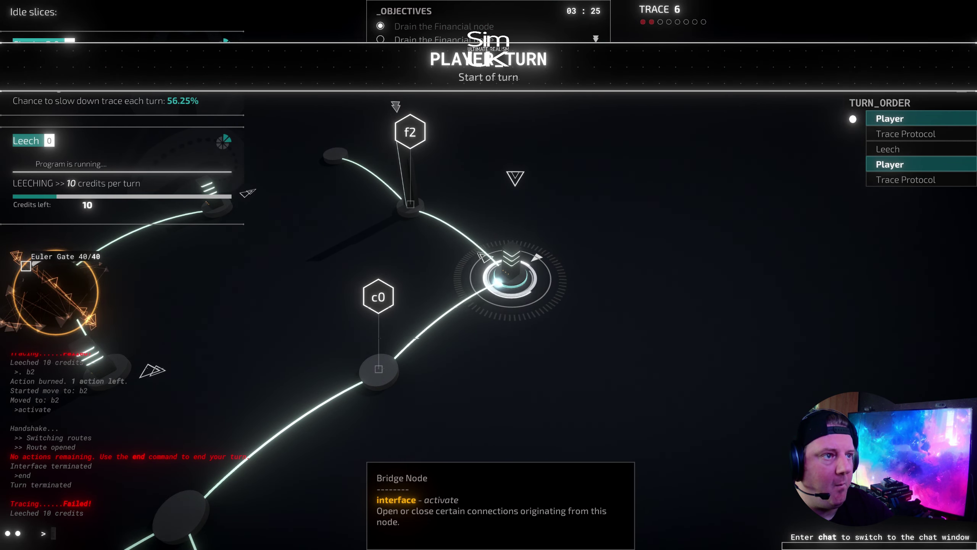
text(. f2)
- Hit the Binary Wall at f2, slice then remove Cloak, retry Dagger, and end the turn
key(Return)
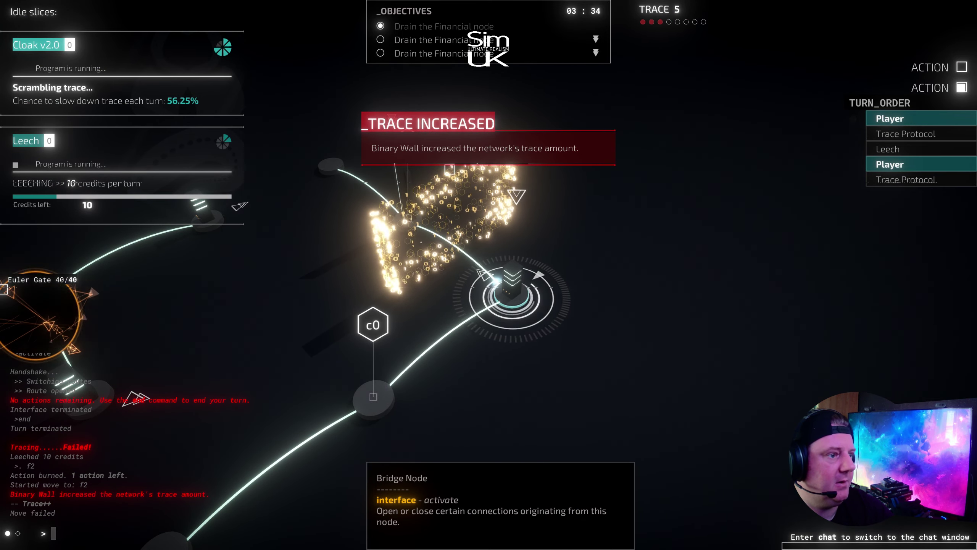
text(dagger)
key(Return)
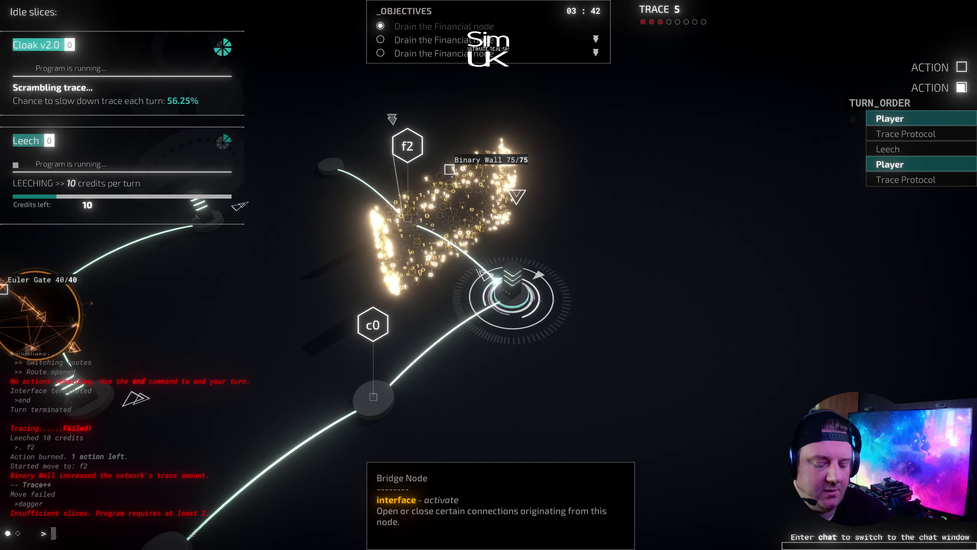
text(slice cloak )
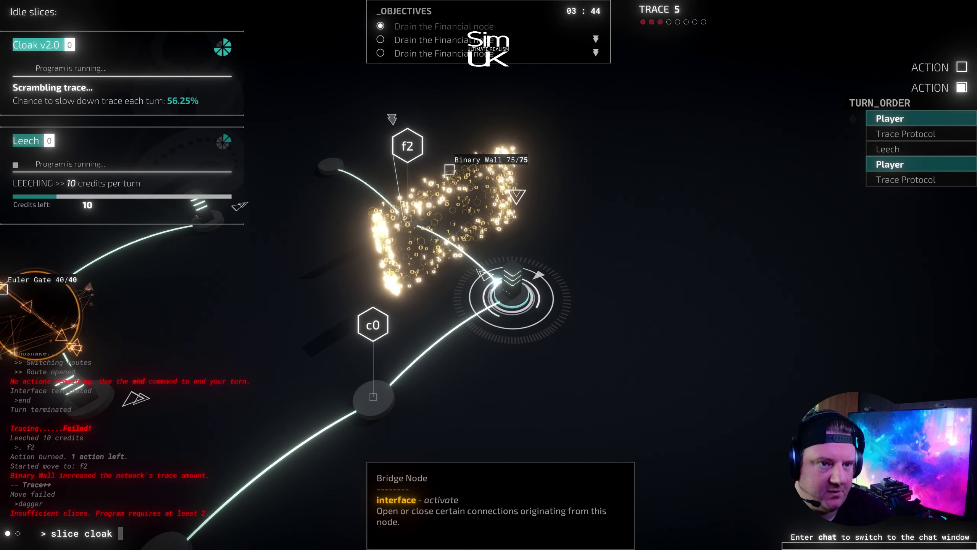
text(2)
key(Return)
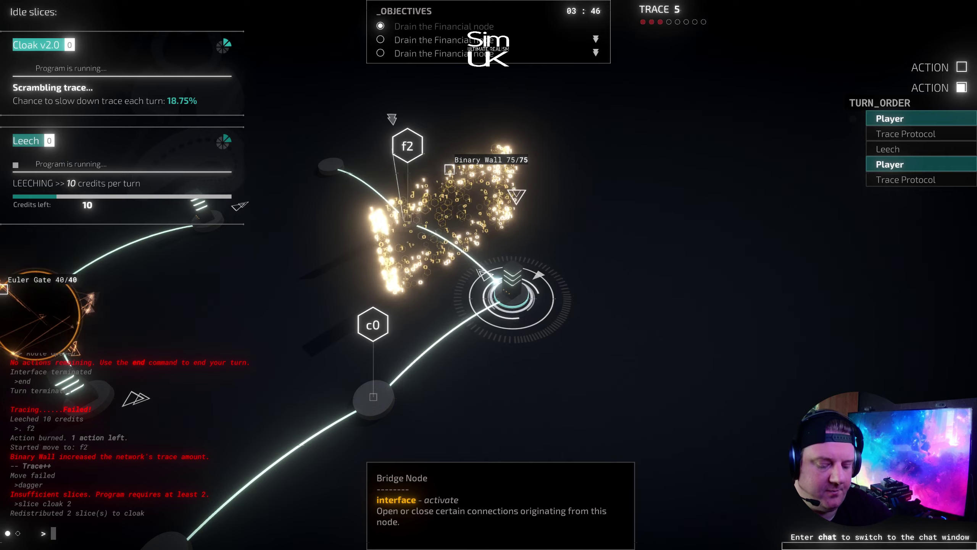
text(remove cloak)
key(Return)
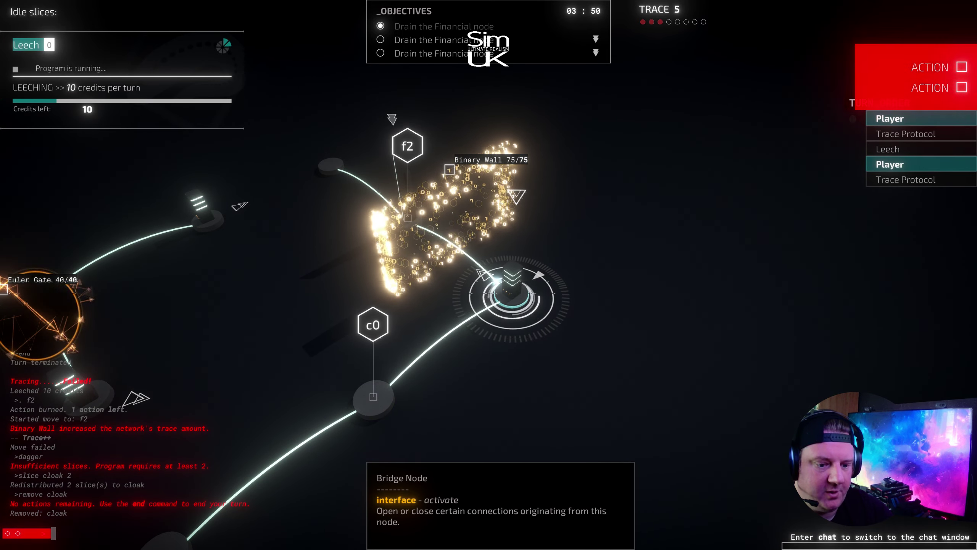
text(dagger)
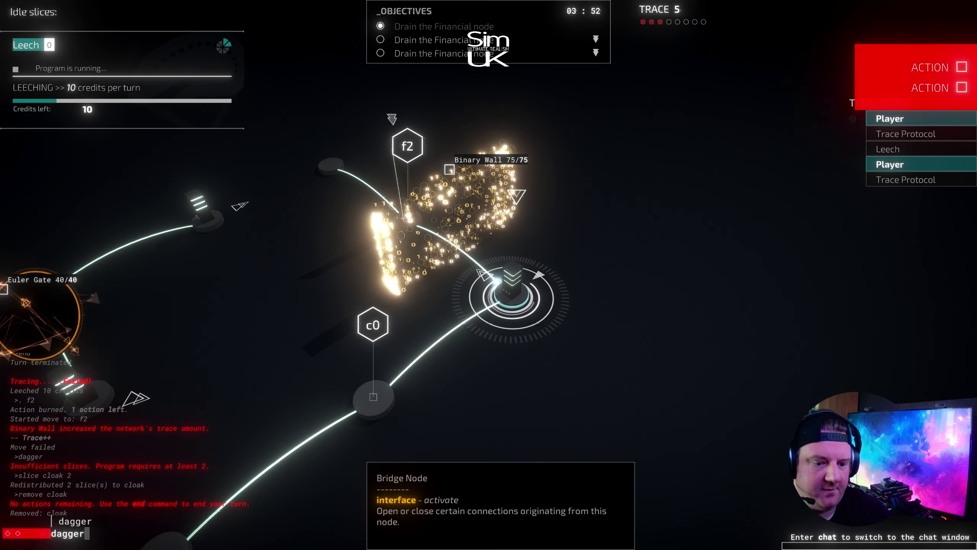
key(Return)
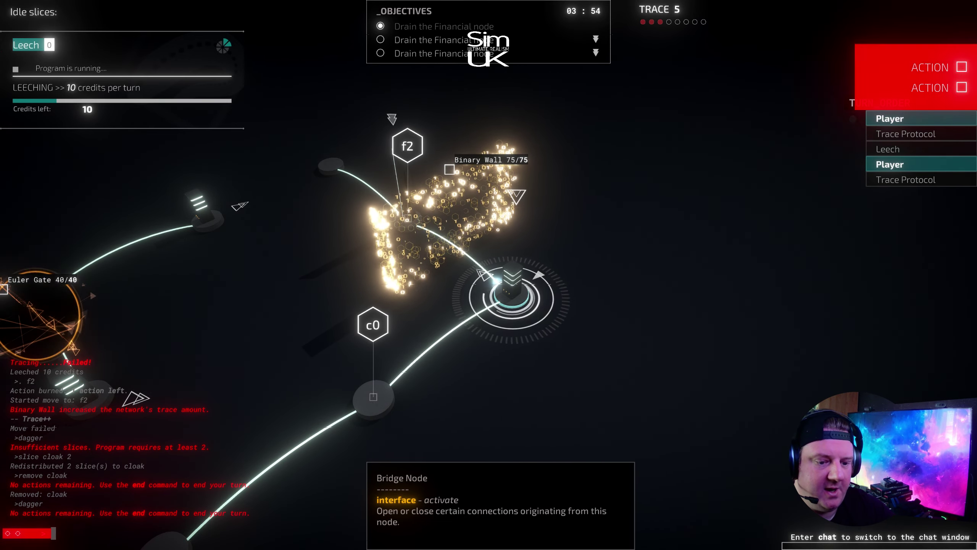
text(end)
key(Return)
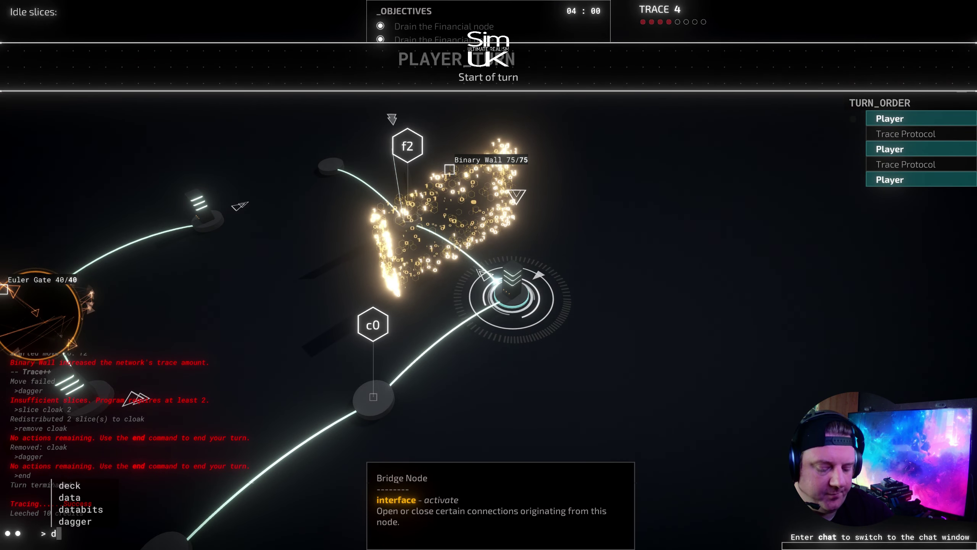
text(dagger)
- Launch Dagger to destroy the Binary Wall at f2, then end the turn
key(Return)
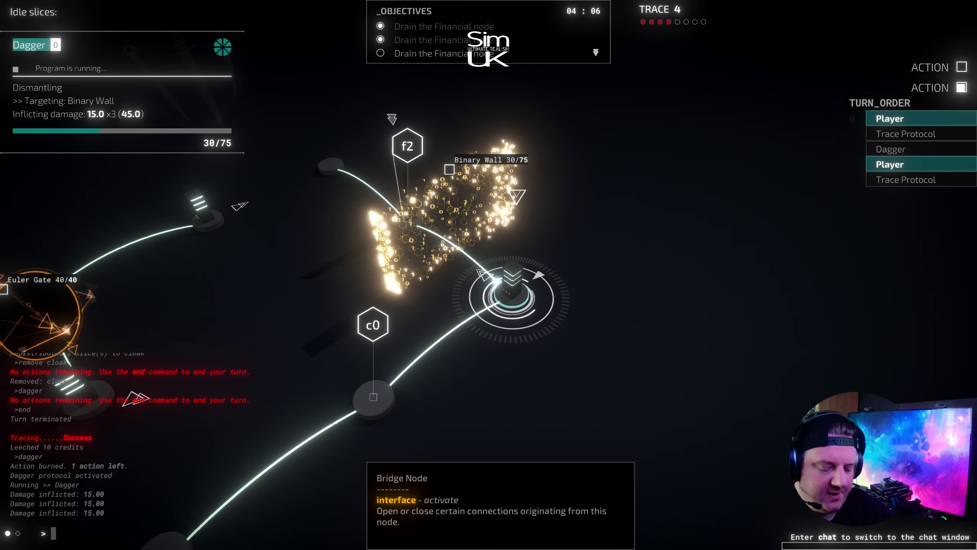
text(end)
key(Return)
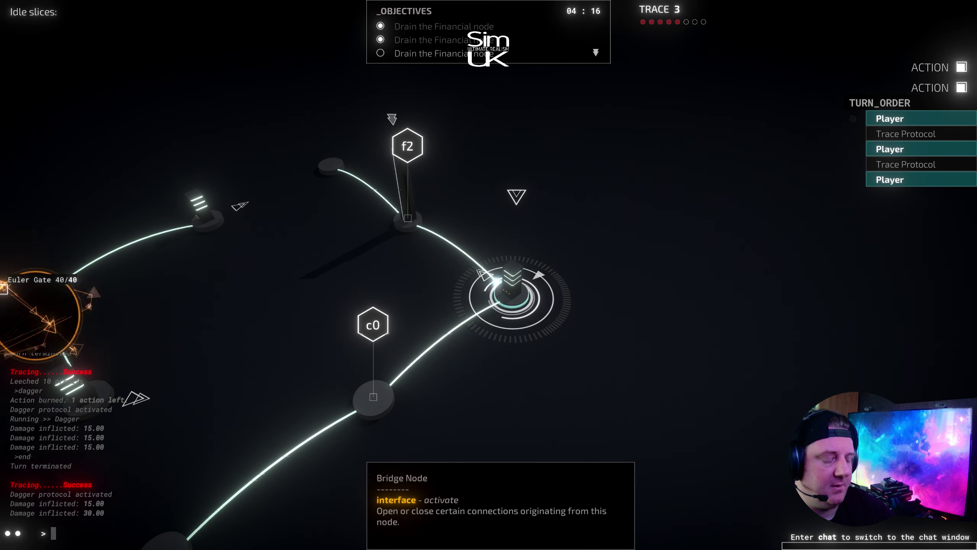
- Start Cloak to slow the trace, move onto Finance node f2, and end the turn
key(Return)
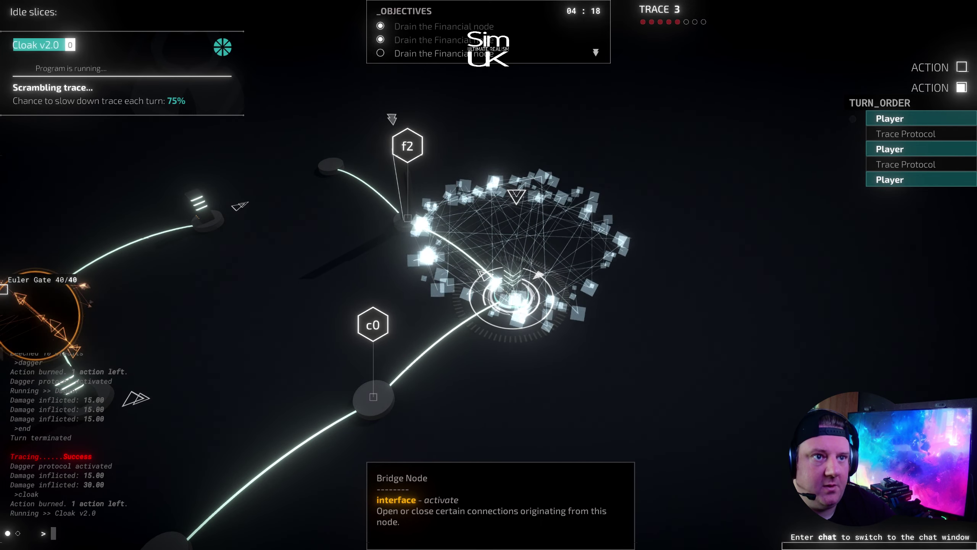
text(f2)
key(Return)
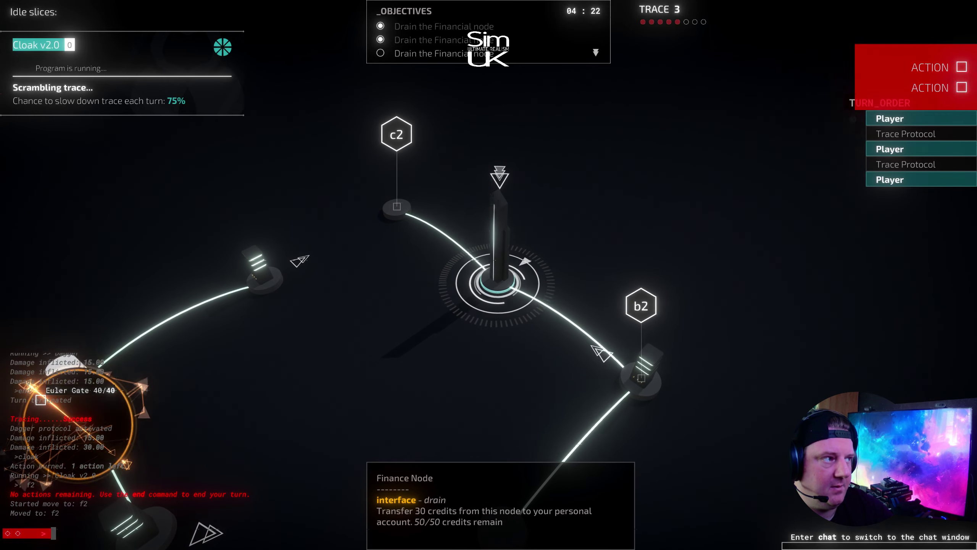
text(end)
key(Return)
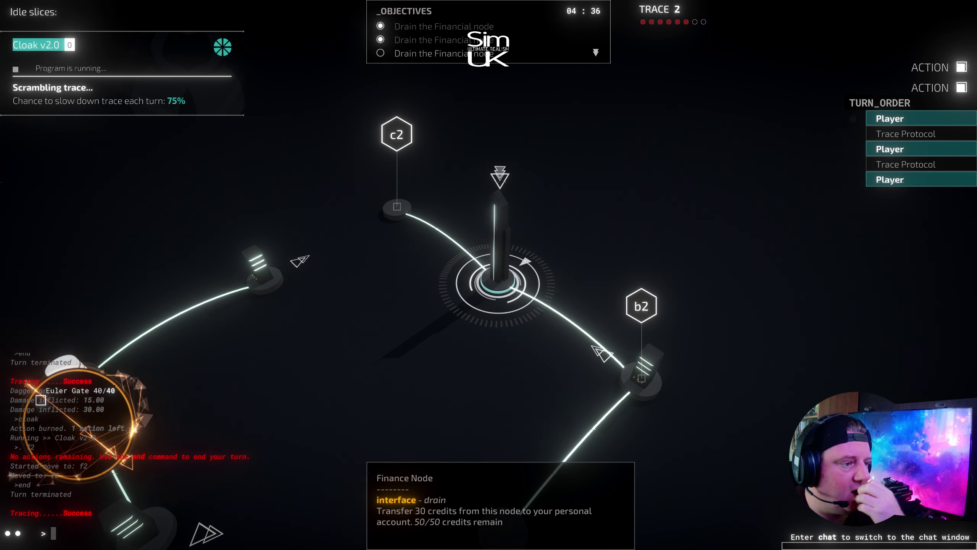
text(drain)
- Drain 30 then the remaining 20 credits from f2, and end the turn
key(Return)
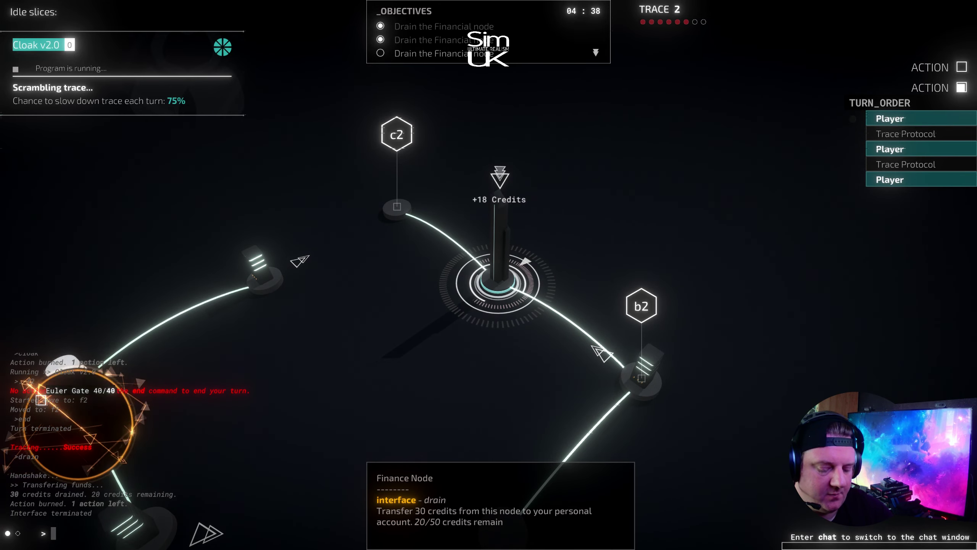
text(drain)
key(Return)
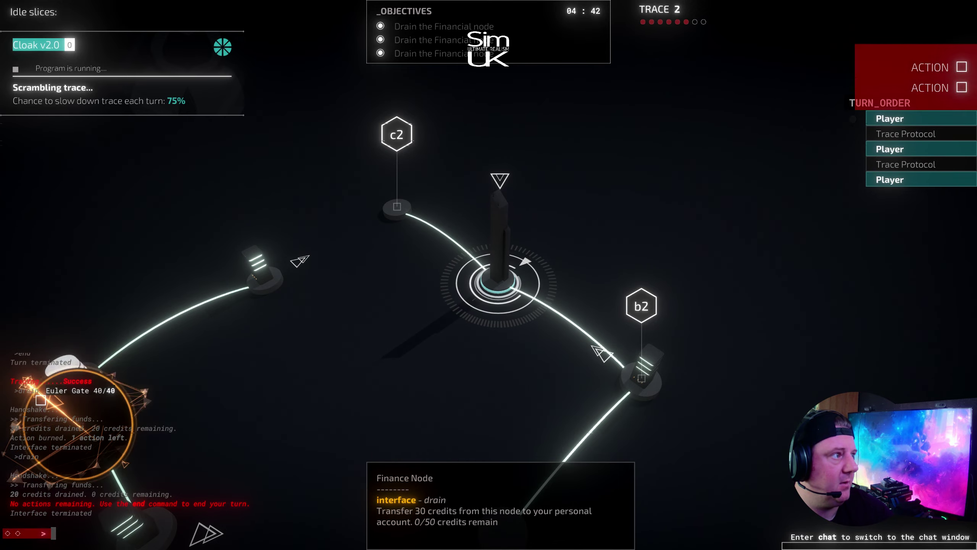
text(end)
key(Return)
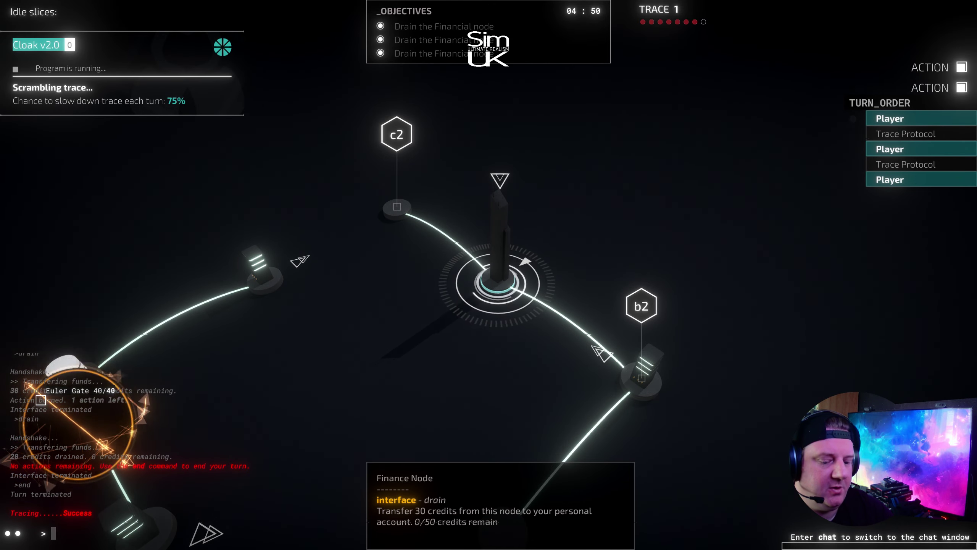
text(e)
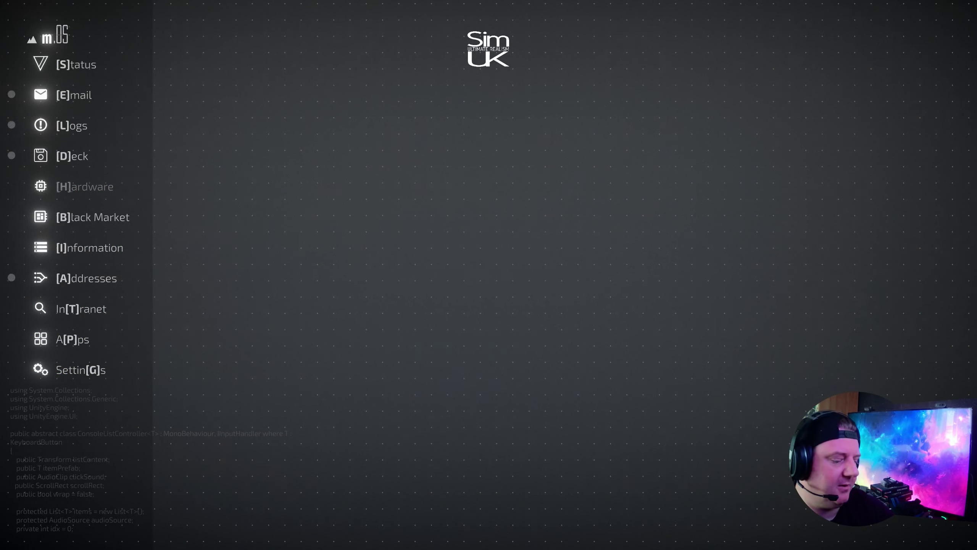
- Open the email inbox to Cl0v3r's 'Re: Kraken's Next Hit' message
key(e)
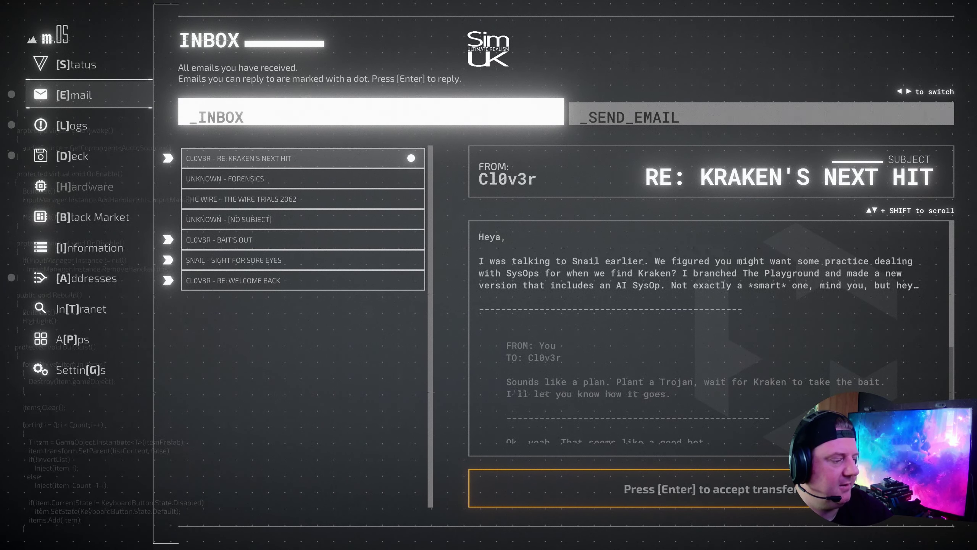
- Accept the transfer attached to Cl0v3r's 'Re: Kraken's Next Hit' email
key(Return)
key(Return)
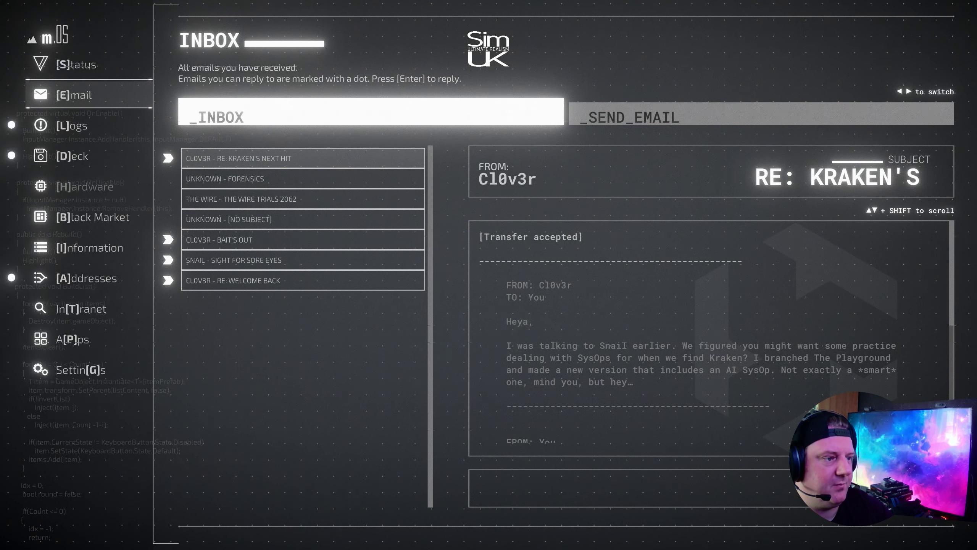